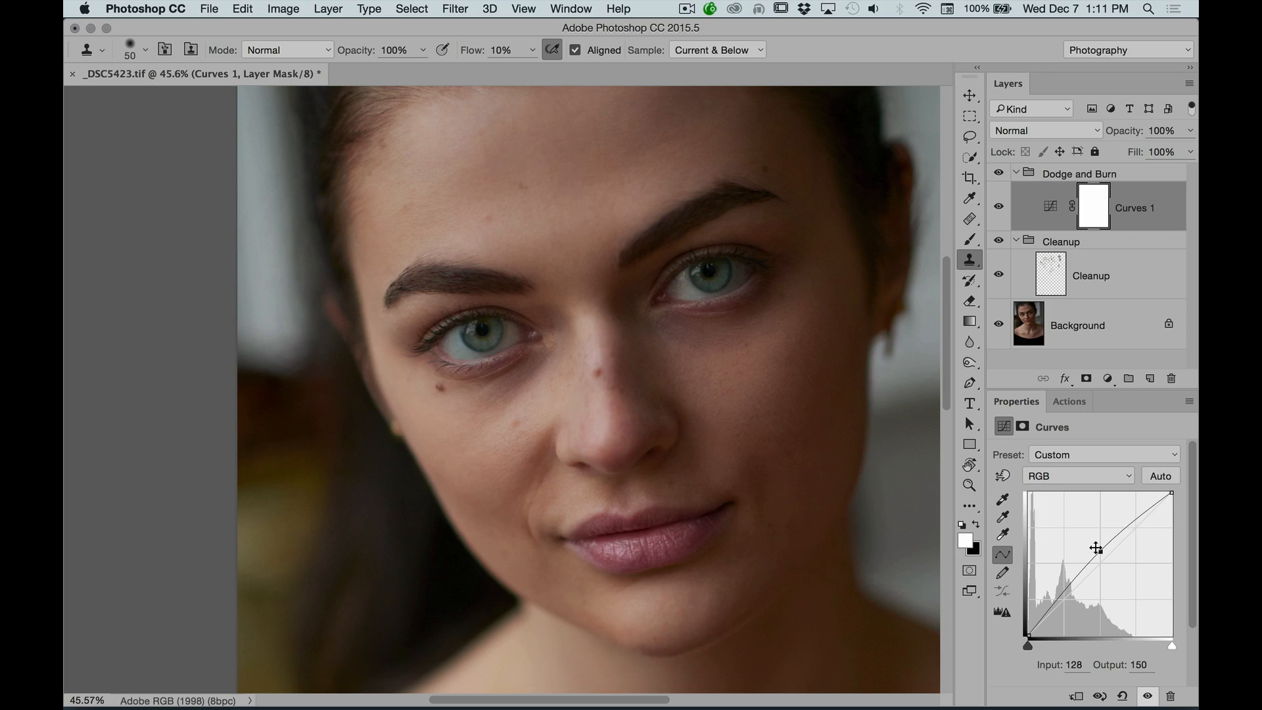
Toggle the visibility of the Curves 1 layer repeatedly to compare the portrait with and without the brightening
click(998, 209)
click(998, 211)
click(998, 212)
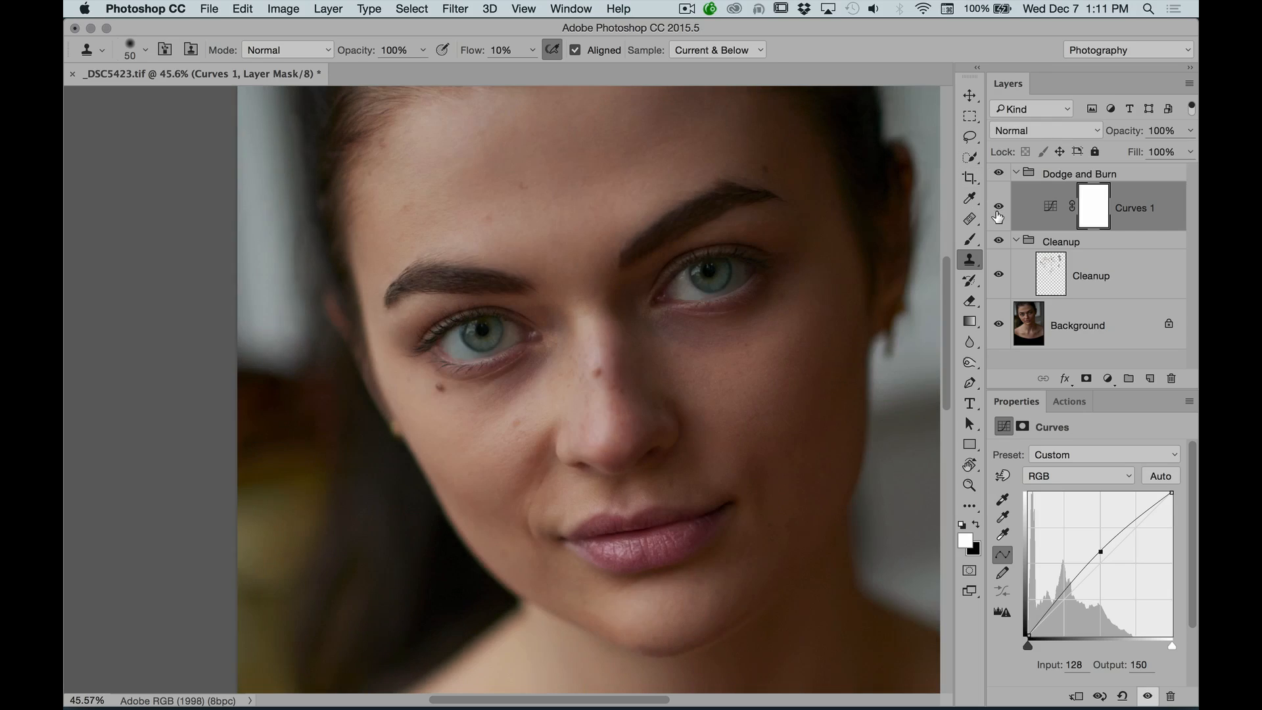
click(998, 211)
click(998, 209)
click(999, 212)
click(999, 212)
click(998, 212)
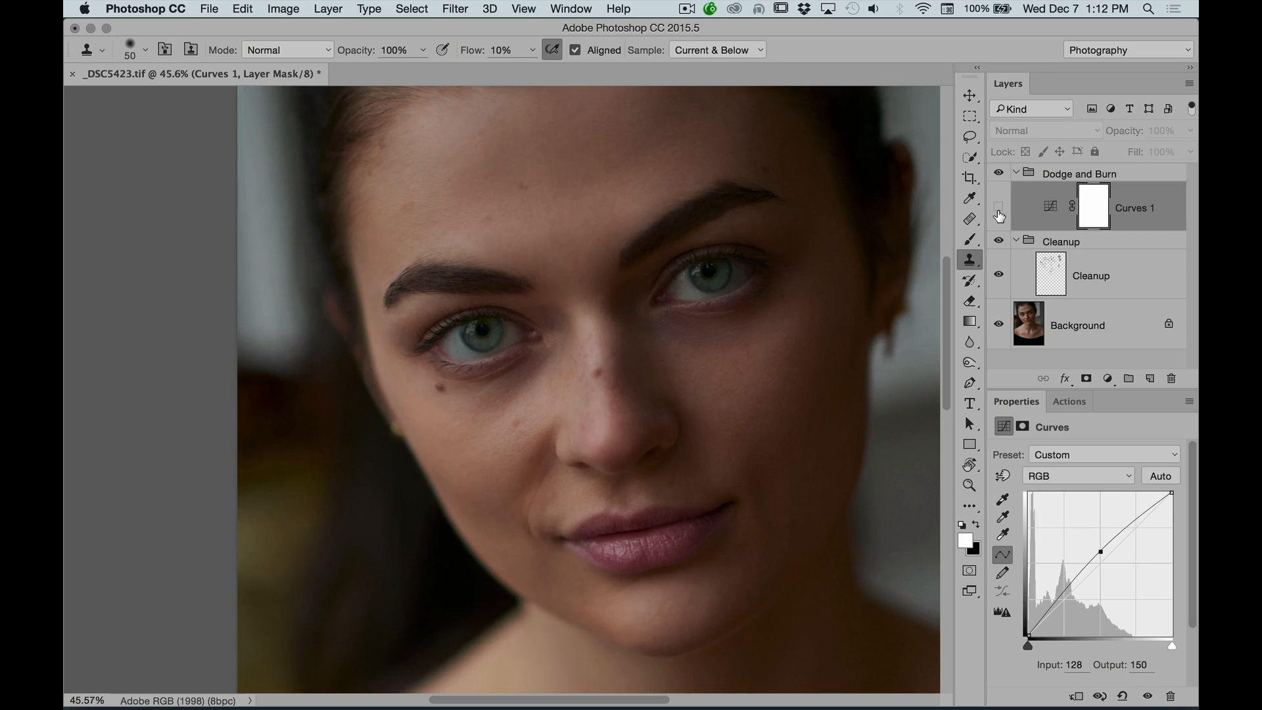
click(999, 212)
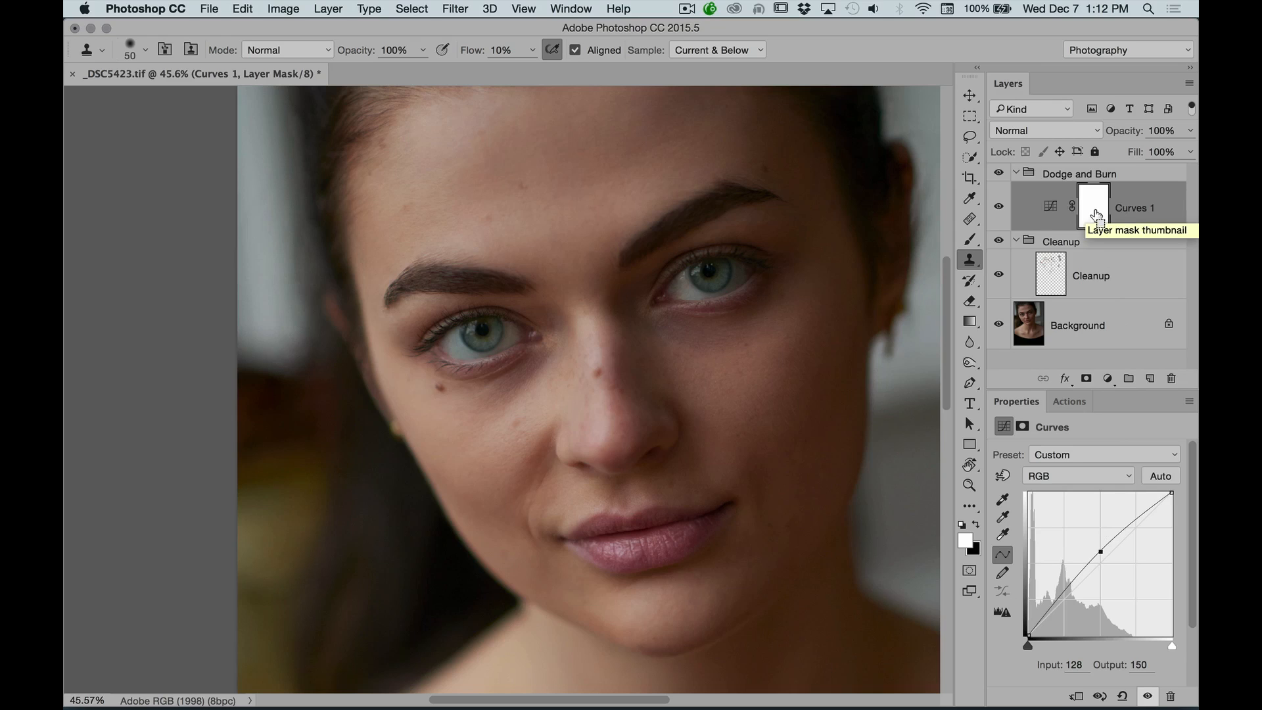
Invert the Curves 1 layer mask to black and rename the layer "Dodge"
key(super+i)
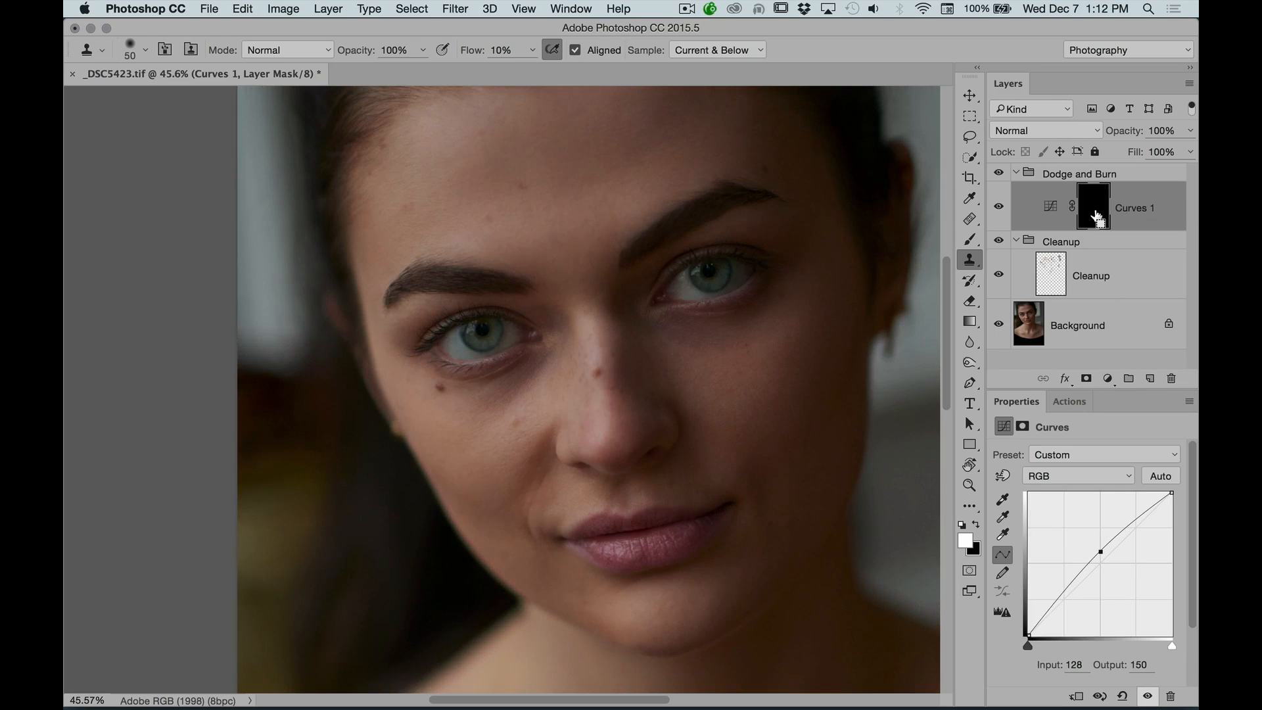
double_click(1128, 208)
text(Dodge)
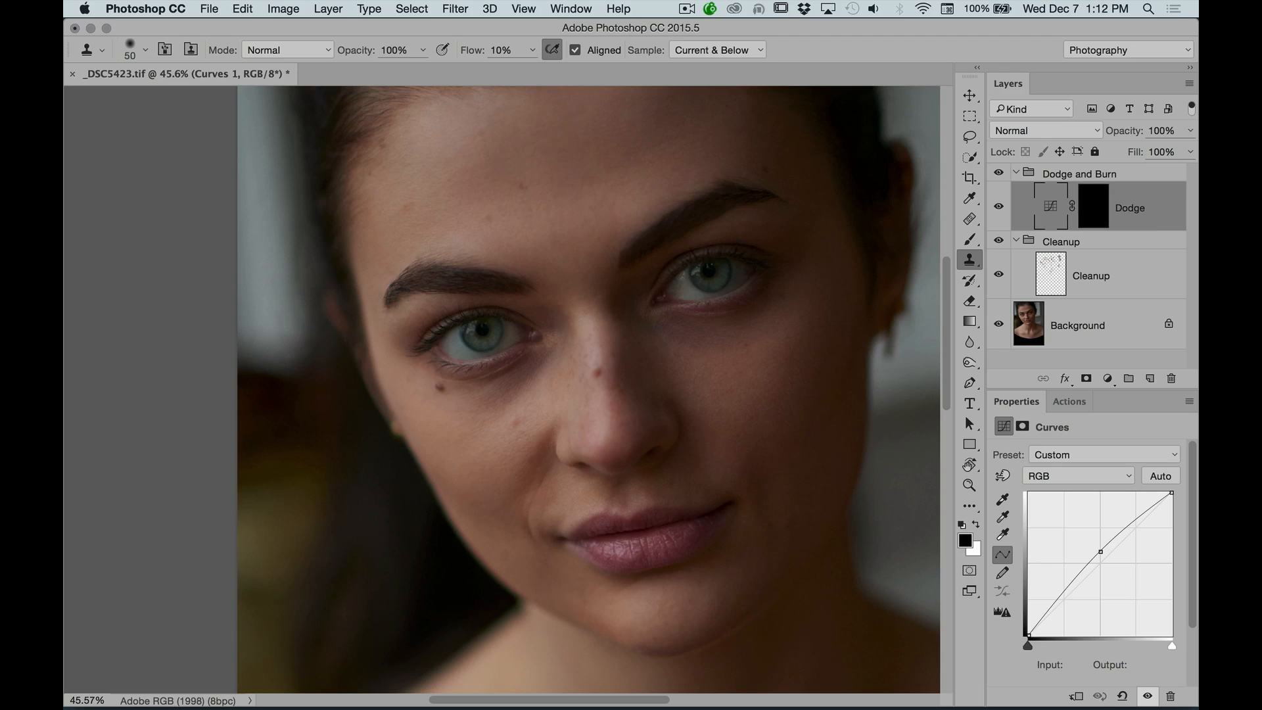
key(Return)
Toggle the Dodge layer's visibility repeatedly to check its effect with the inverted mask
click(999, 209)
click(1000, 209)
click(1000, 209)
click(1000, 209)
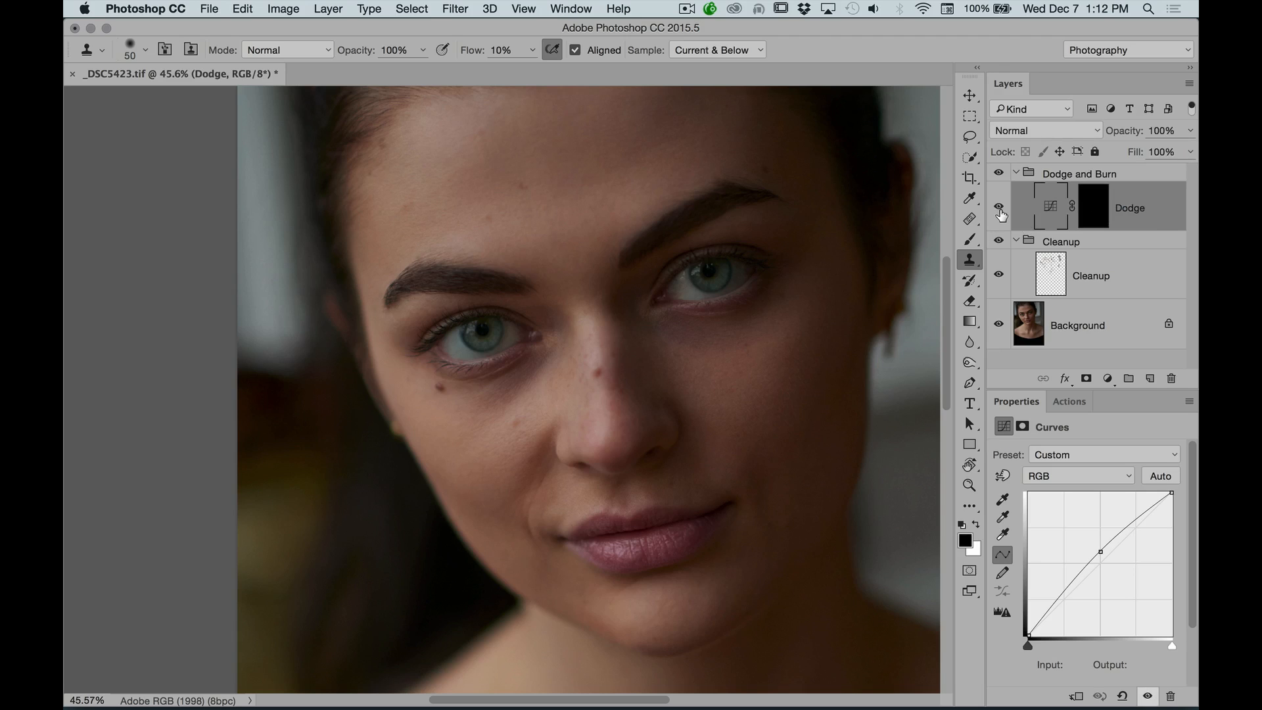
click(999, 209)
click(999, 209)
click(1000, 209)
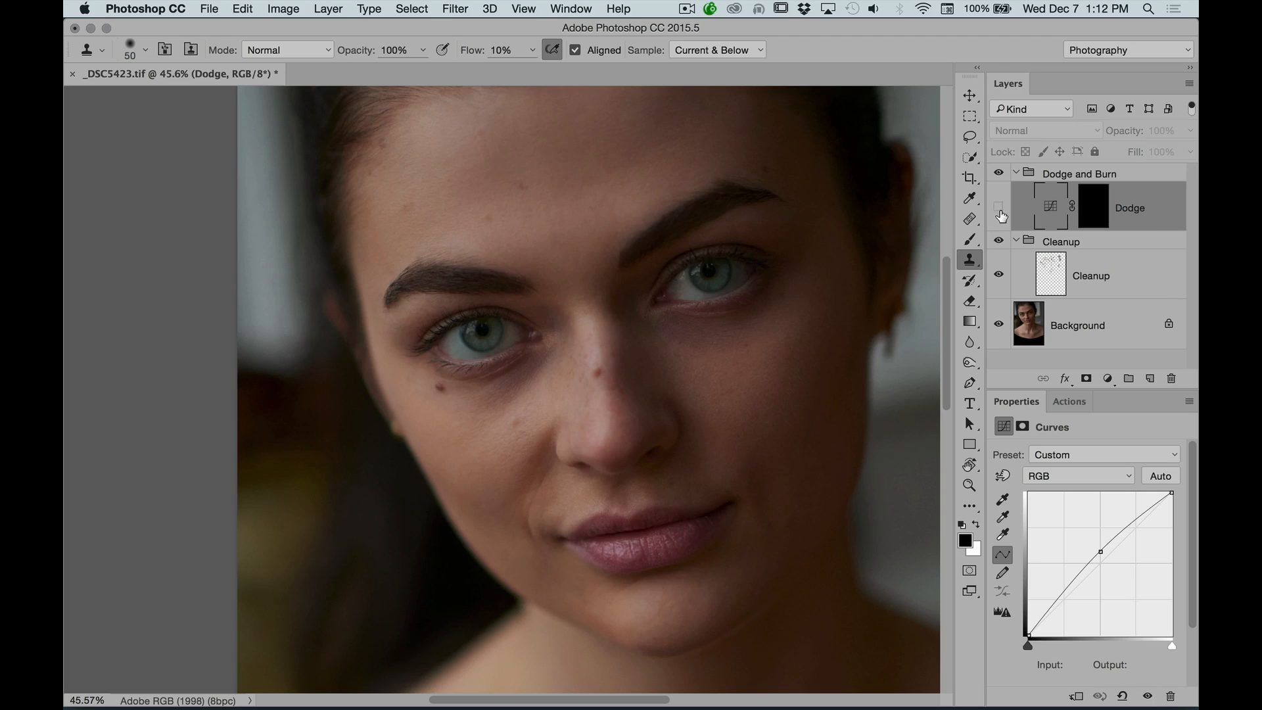
click(1000, 209)
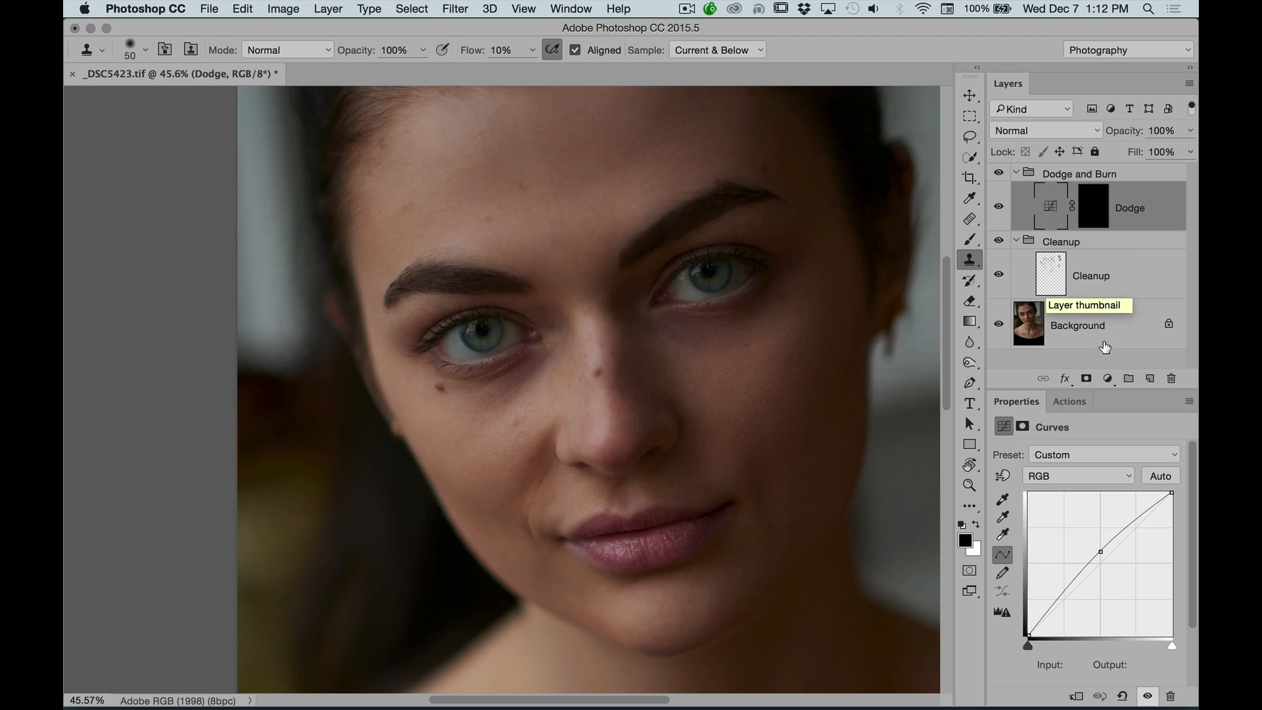
Add a Curves adjustment layer above Dodge and darken its midtones to input 129, output 105
click(1108, 380)
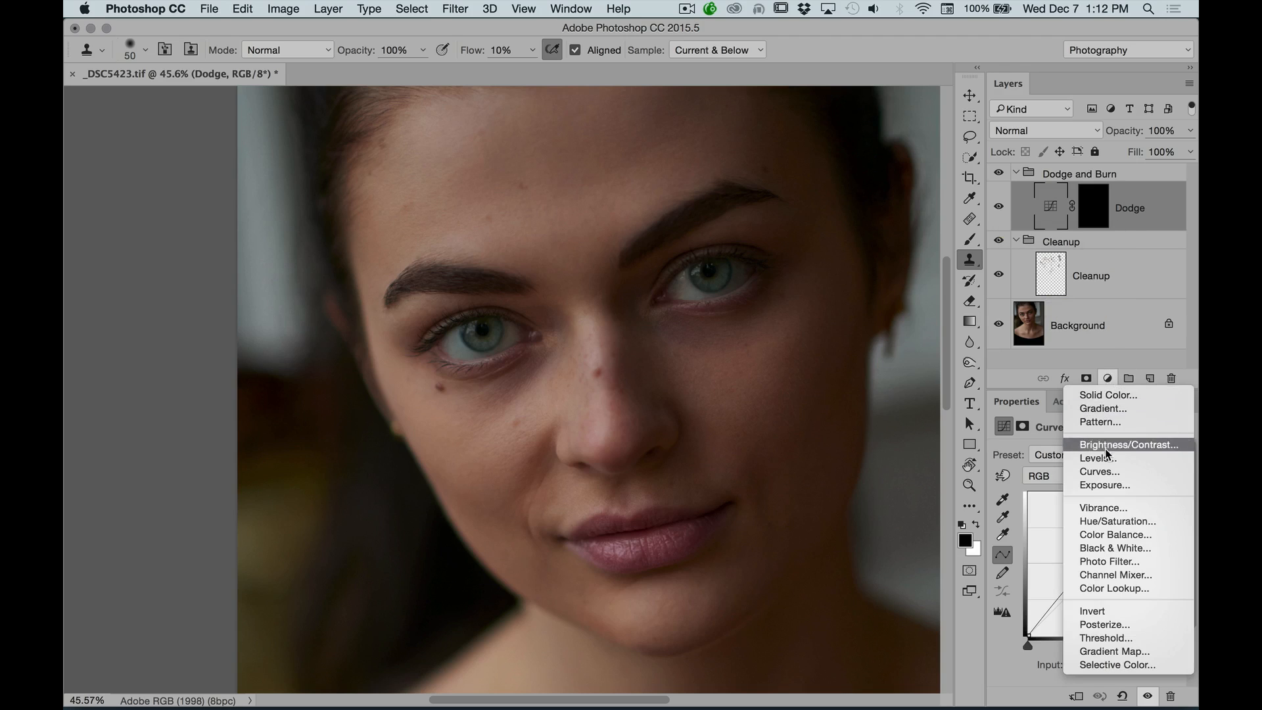
click(1099, 471)
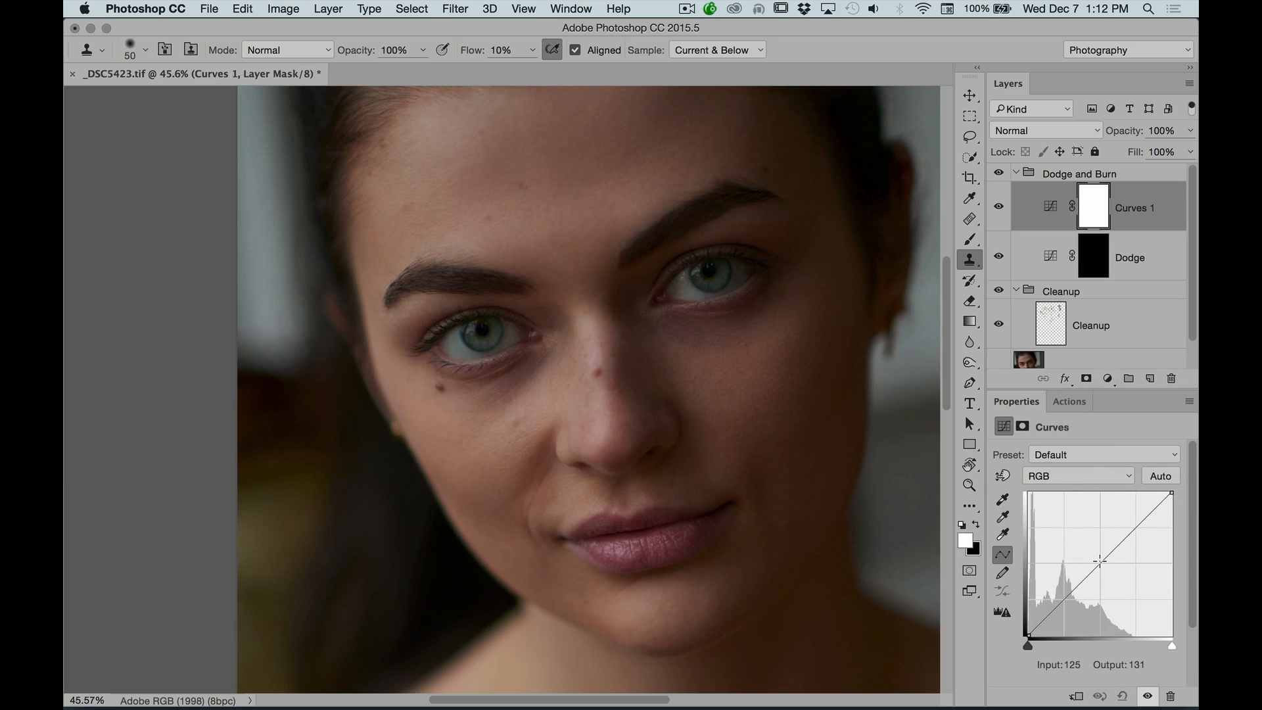
drag(1100, 563, 1101, 576)
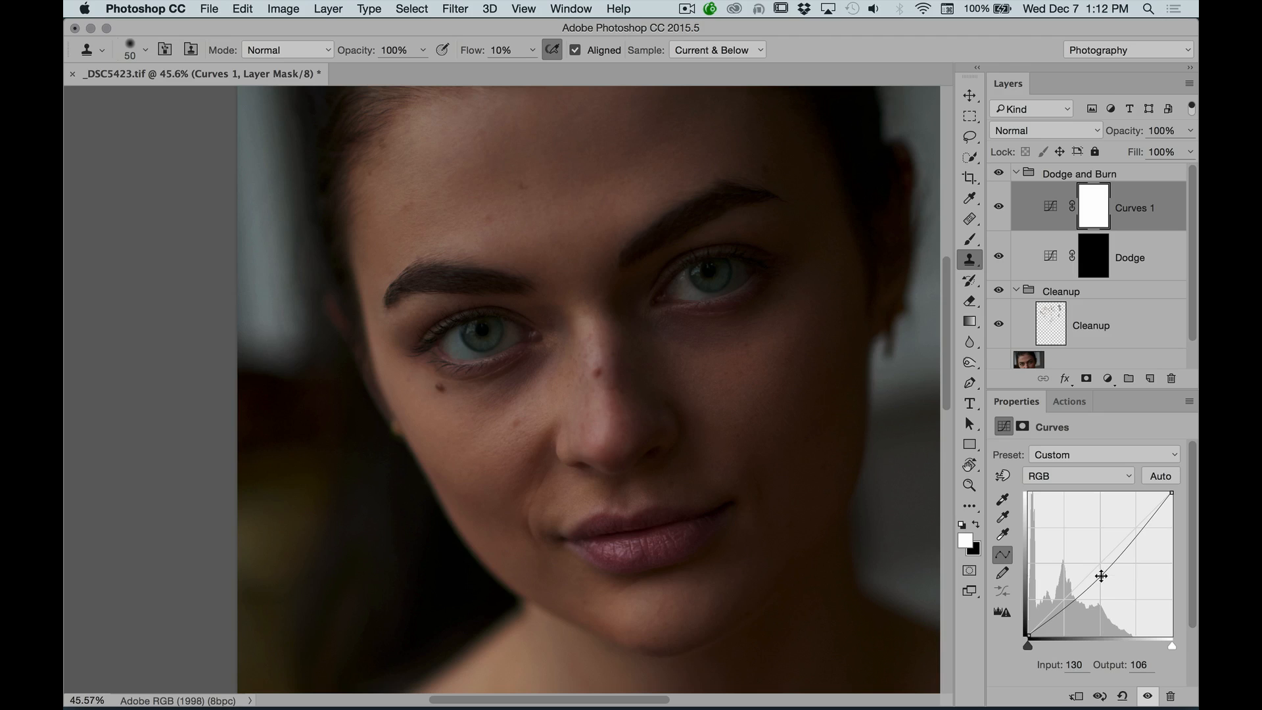
key(Left)
key(Down)
key(Up)
Invert the darkening Curves layer's mask to black and rename the layer "Burn"
key(super+i)
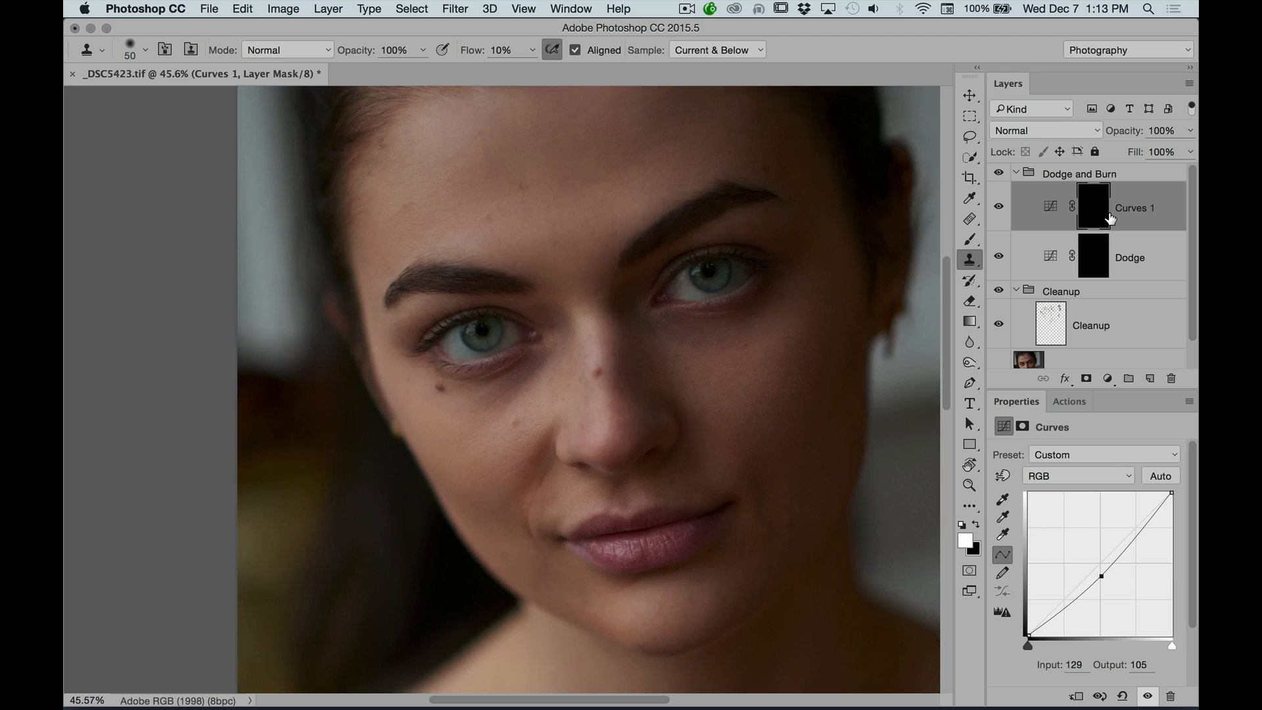
double_click(1123, 211)
text(Burn)
key(Return)
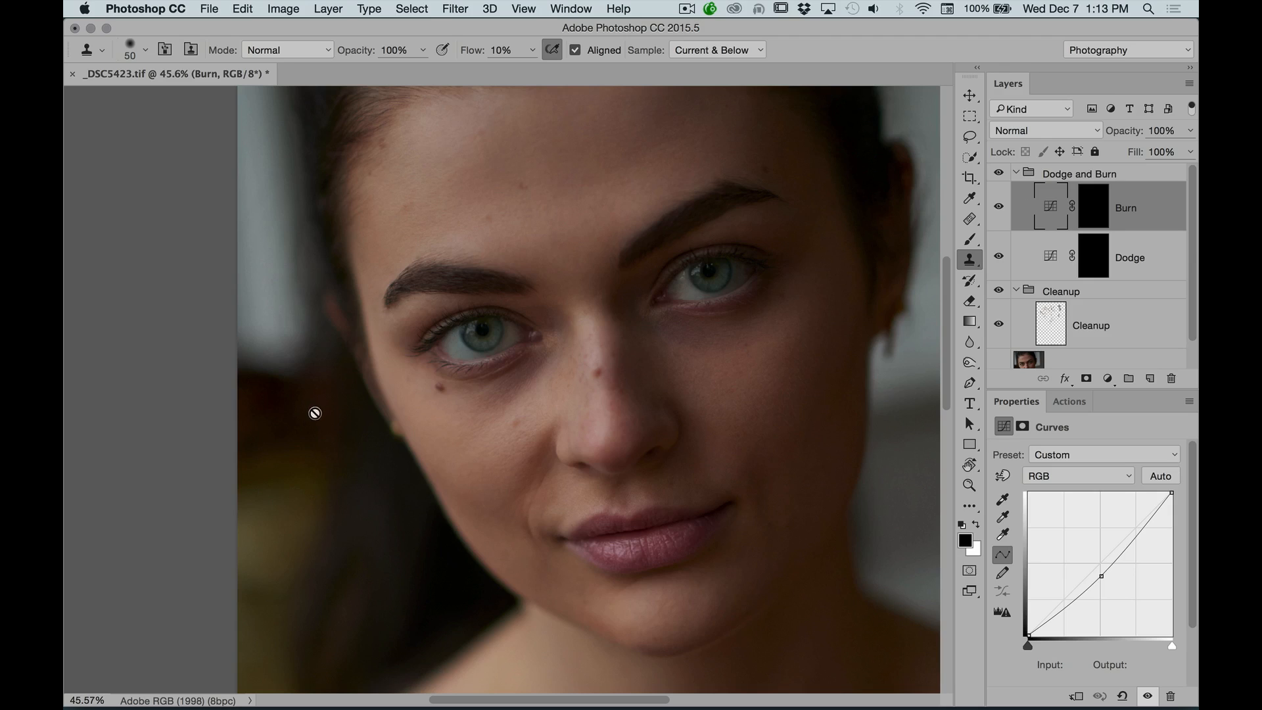
Hide and show the Burn and Dodge layers to check their effect on the portrait
click(999, 207)
click(999, 257)
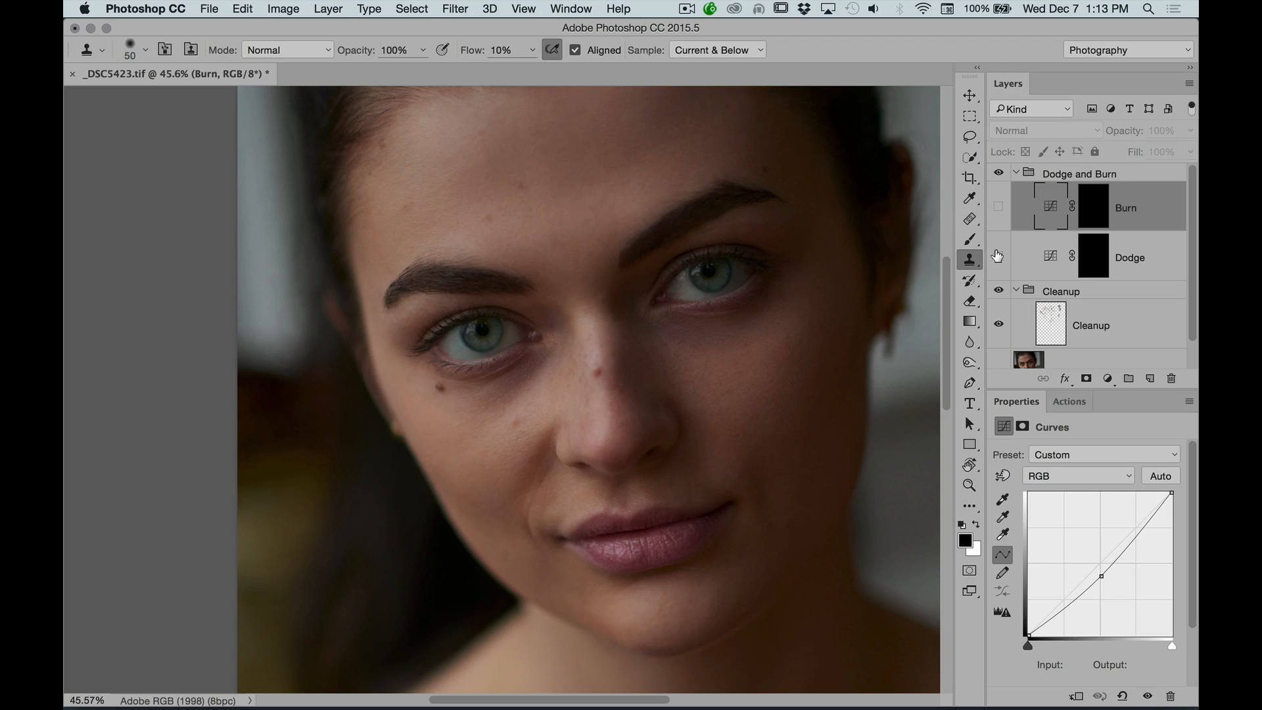
click(999, 206)
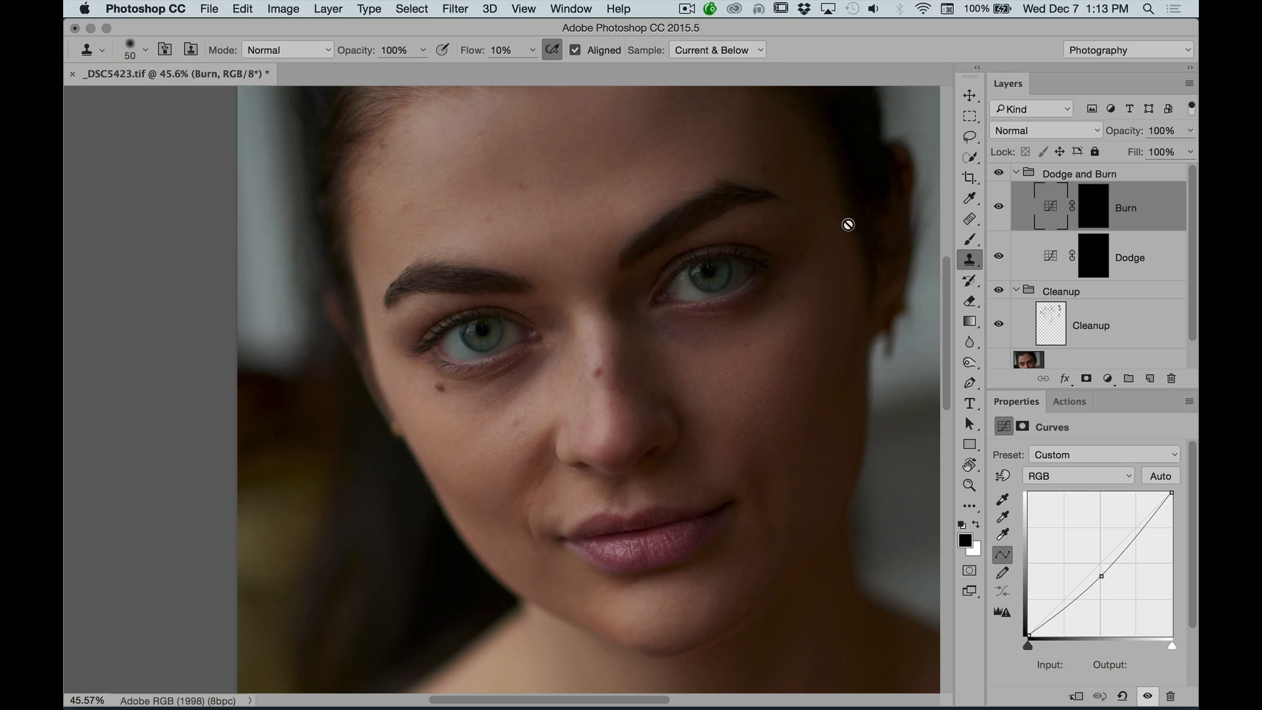
Add a black (000000) Solid Color fill layer above Burn and set its blend mode to Color
key(super+minus)
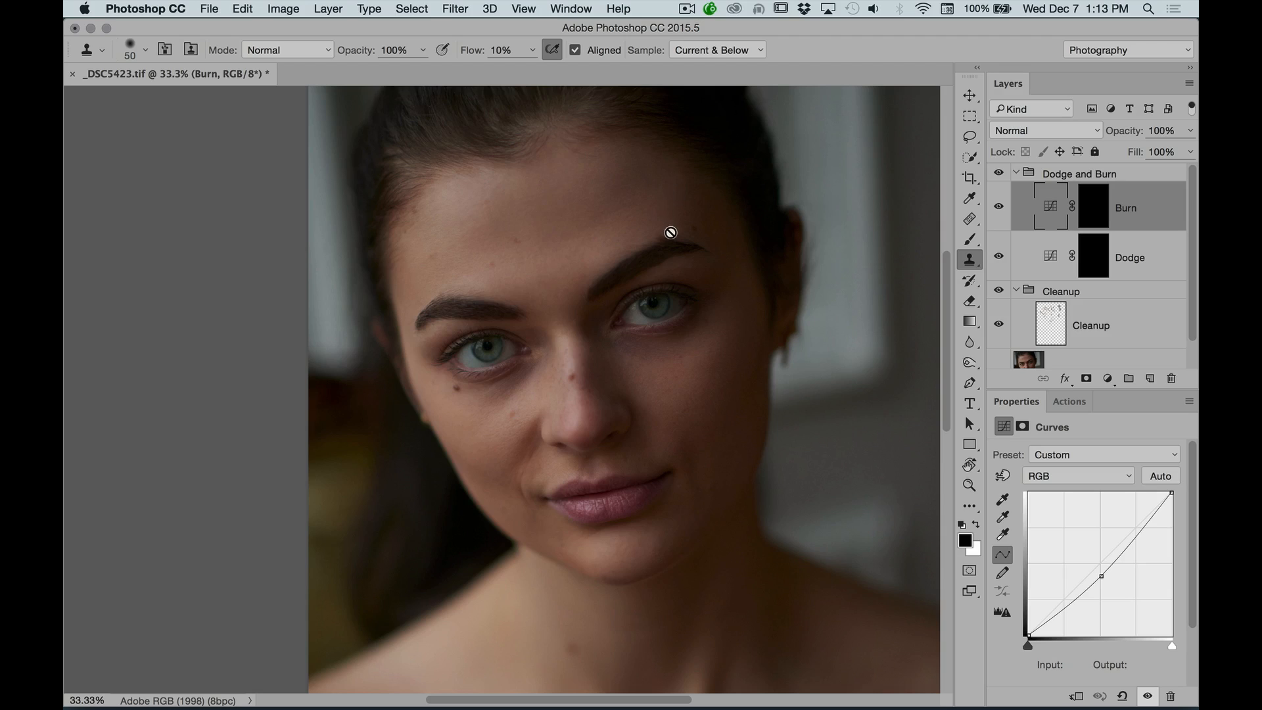
click(970, 96)
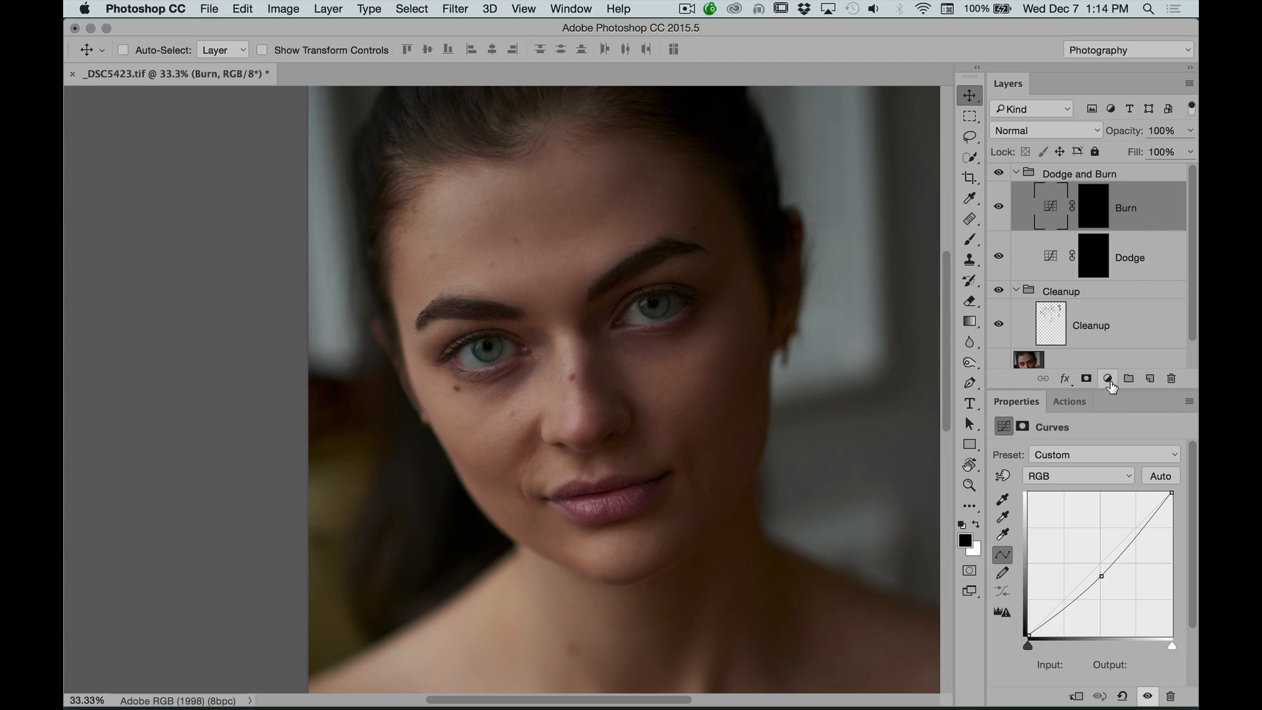
click(1108, 380)
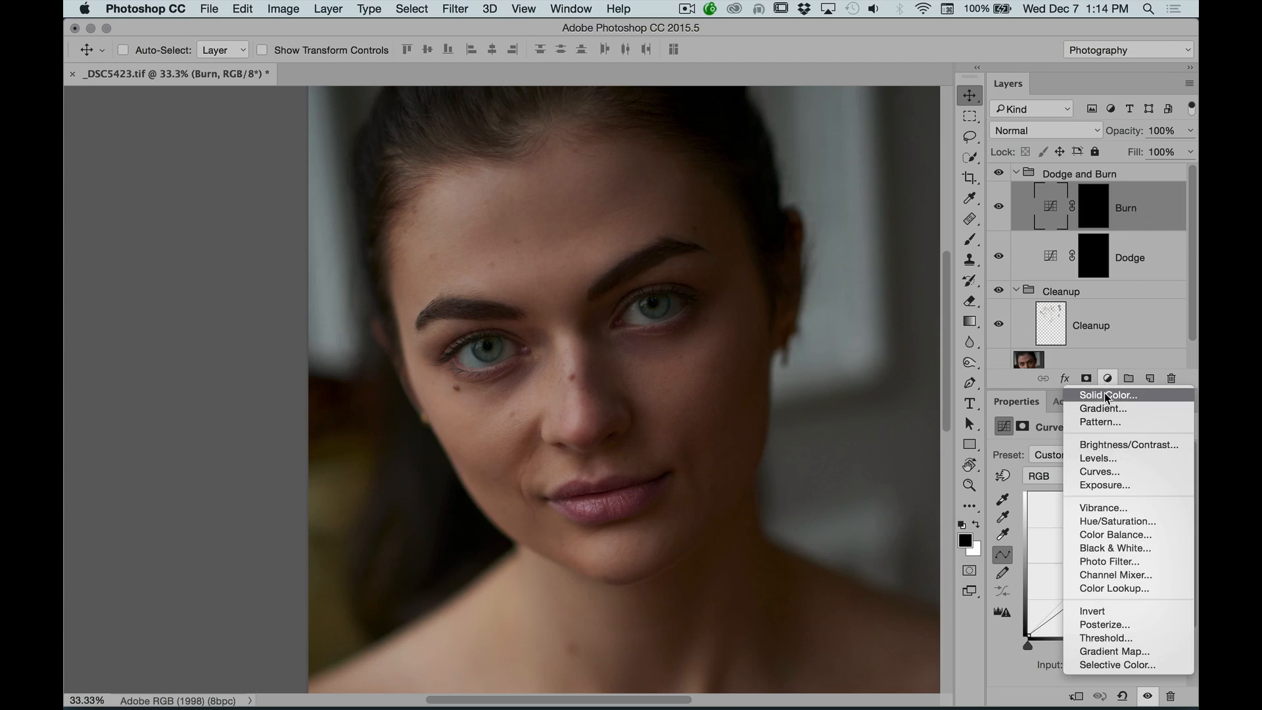
click(1106, 395)
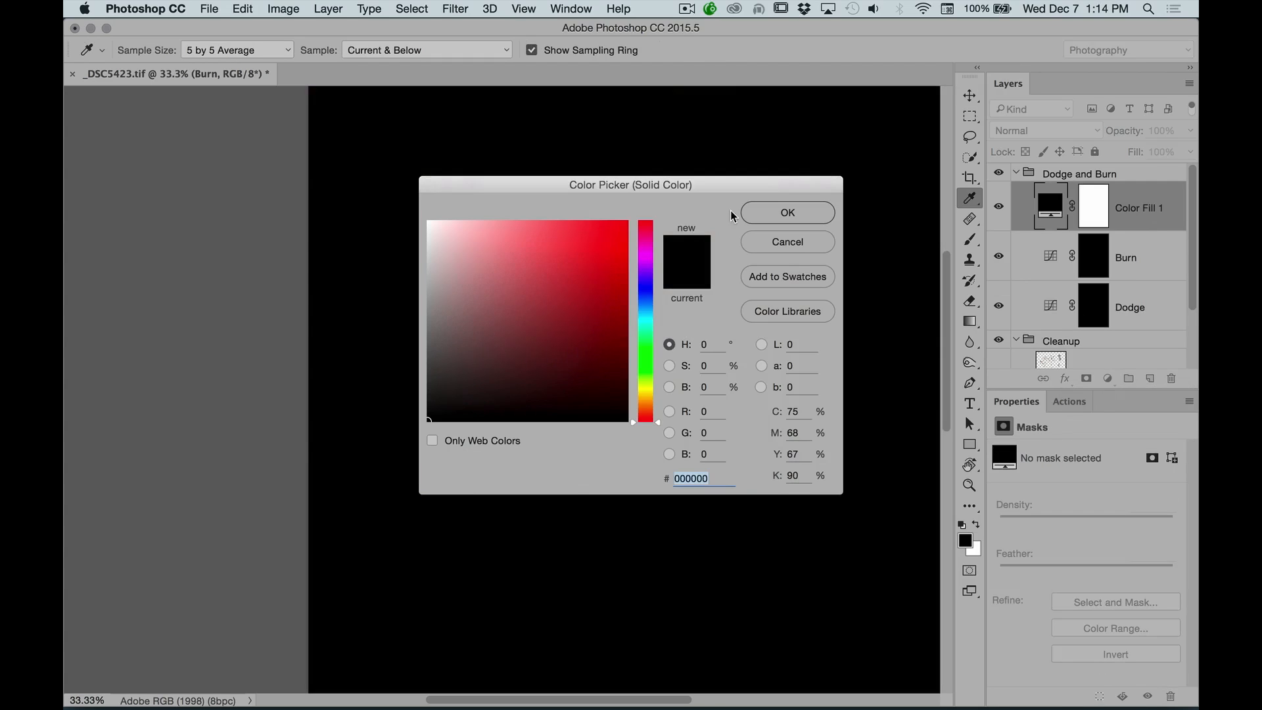
click(783, 214)
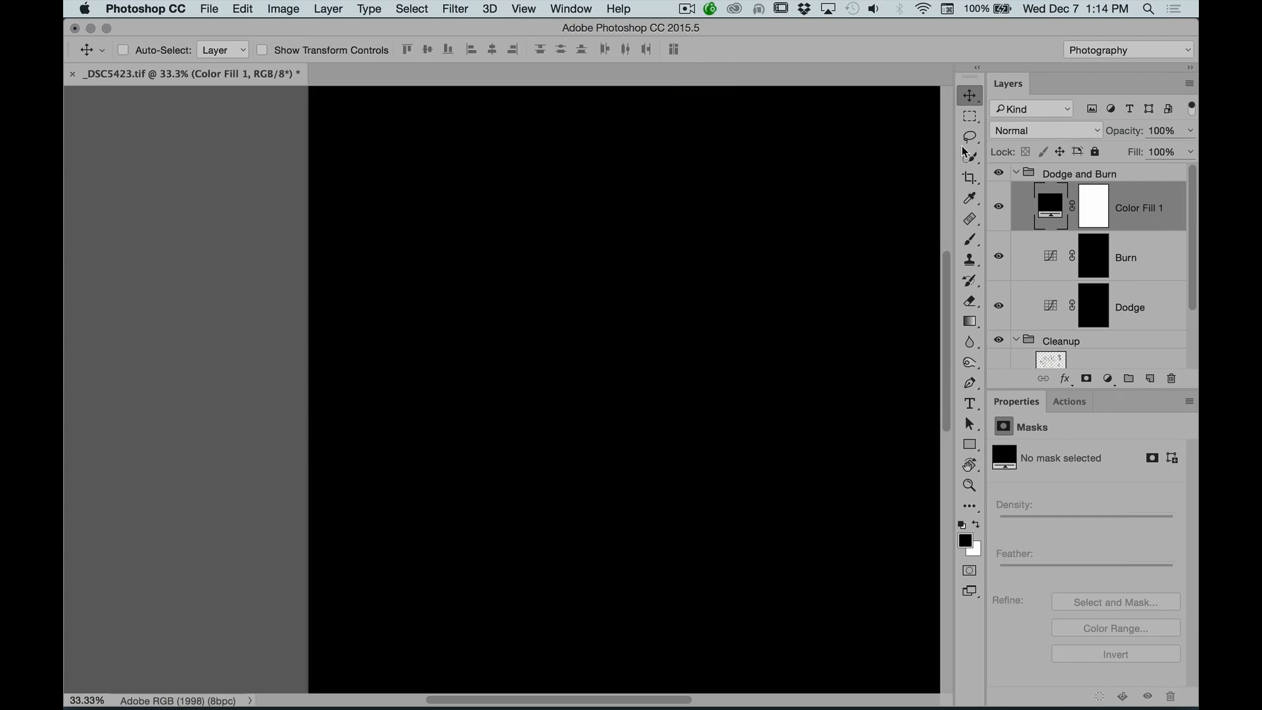
click(1033, 136)
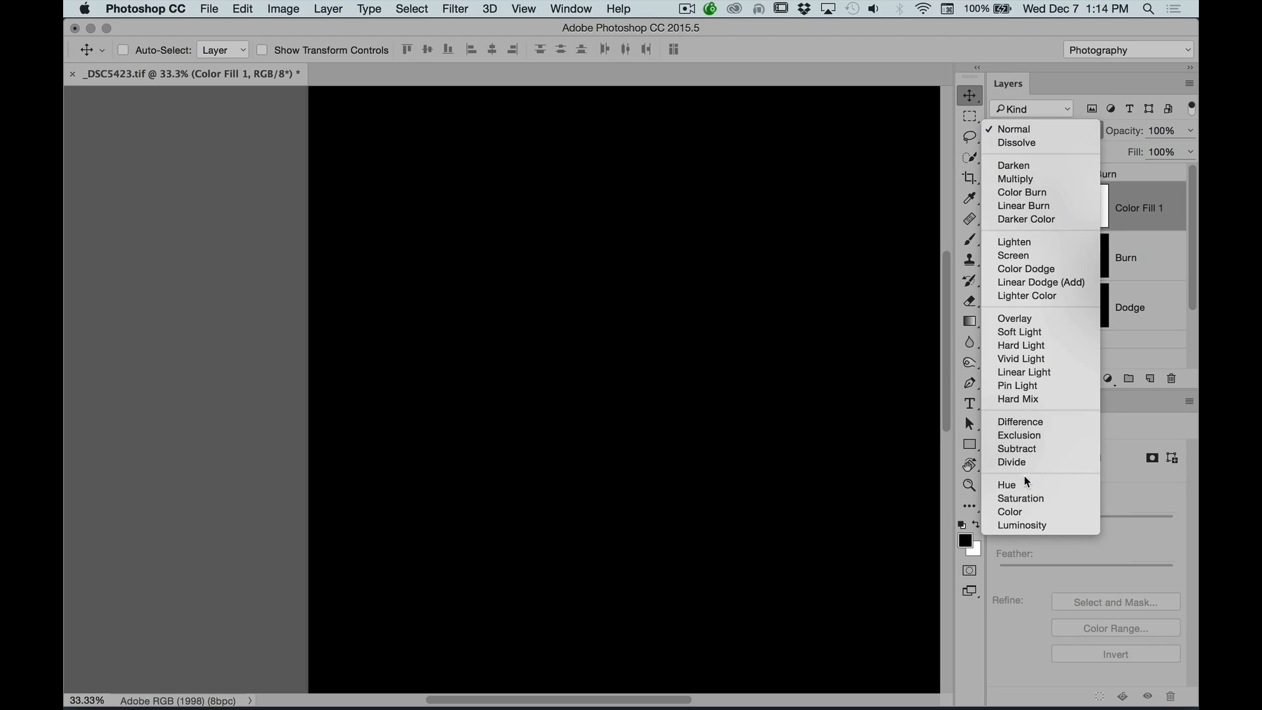
click(1012, 495)
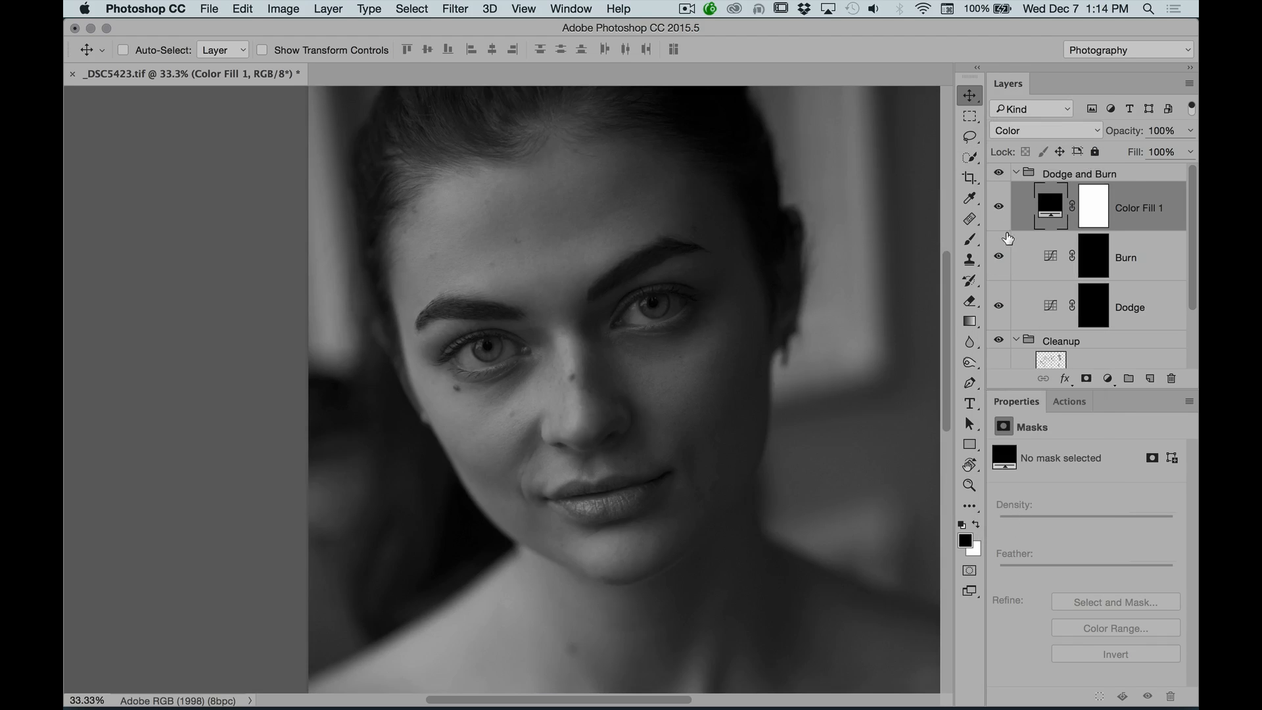
Toggle the Color Fill 1 layer's visibility to compare the colour and monochrome views
click(999, 208)
click(1000, 207)
click(999, 208)
click(999, 207)
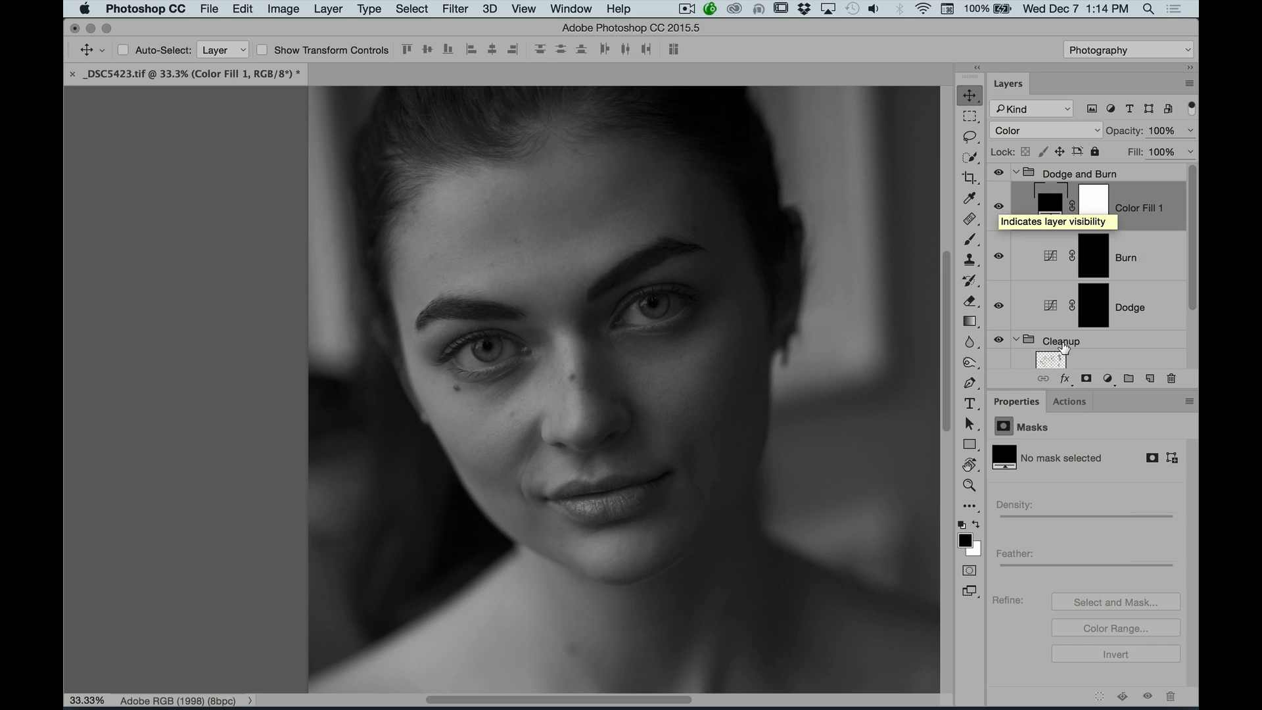
Add a Black & White adjustment layer above Color Fill 1, hide Color Fill 1, and toggle the new layer to compare
click(1109, 380)
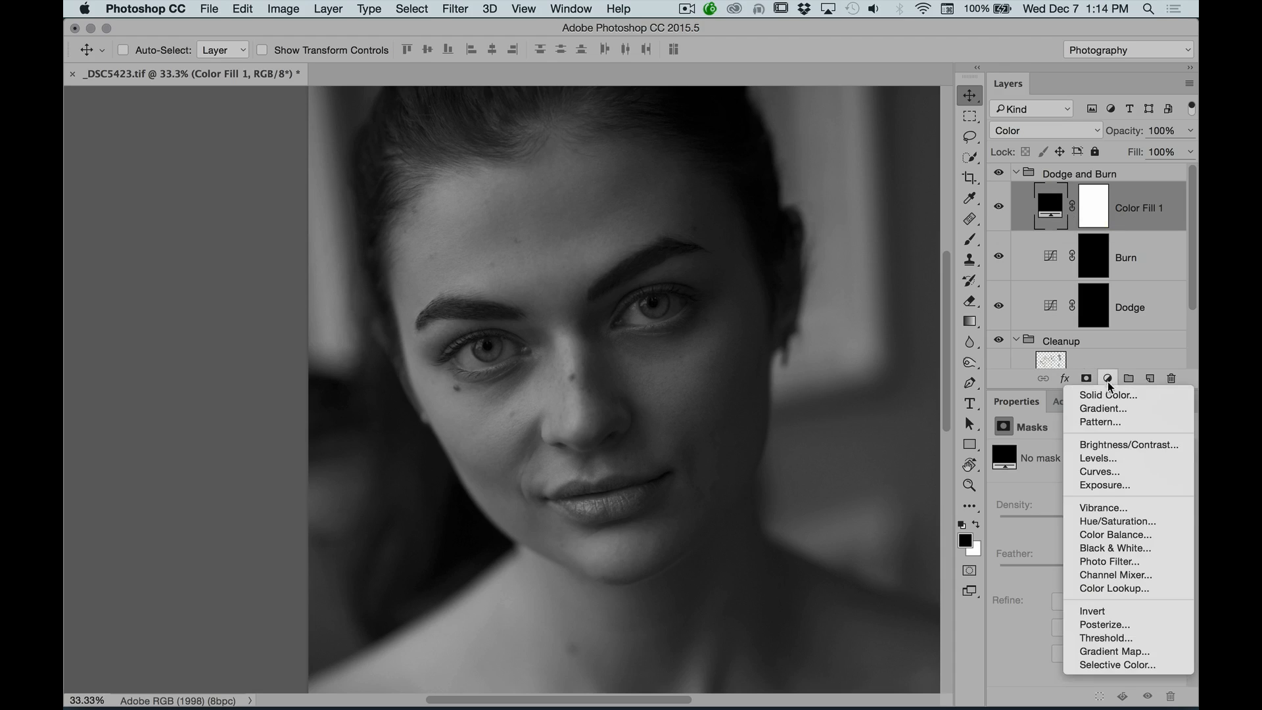
click(1116, 549)
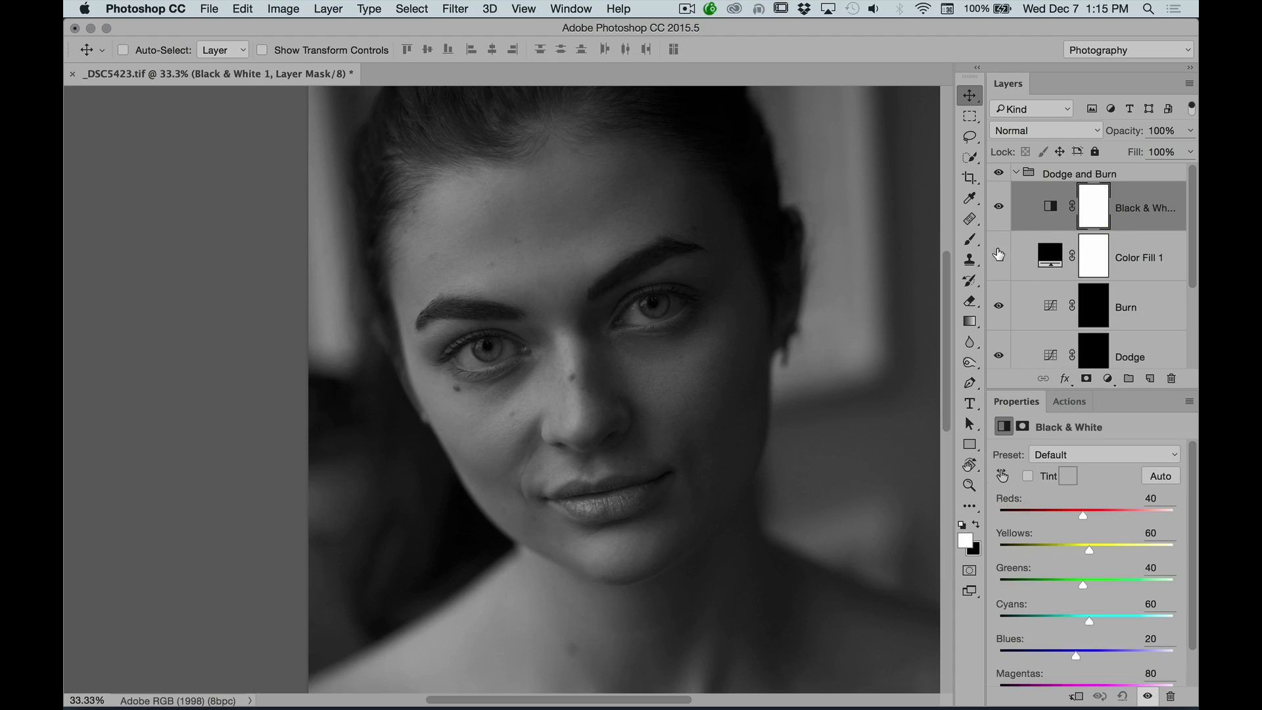
click(999, 207)
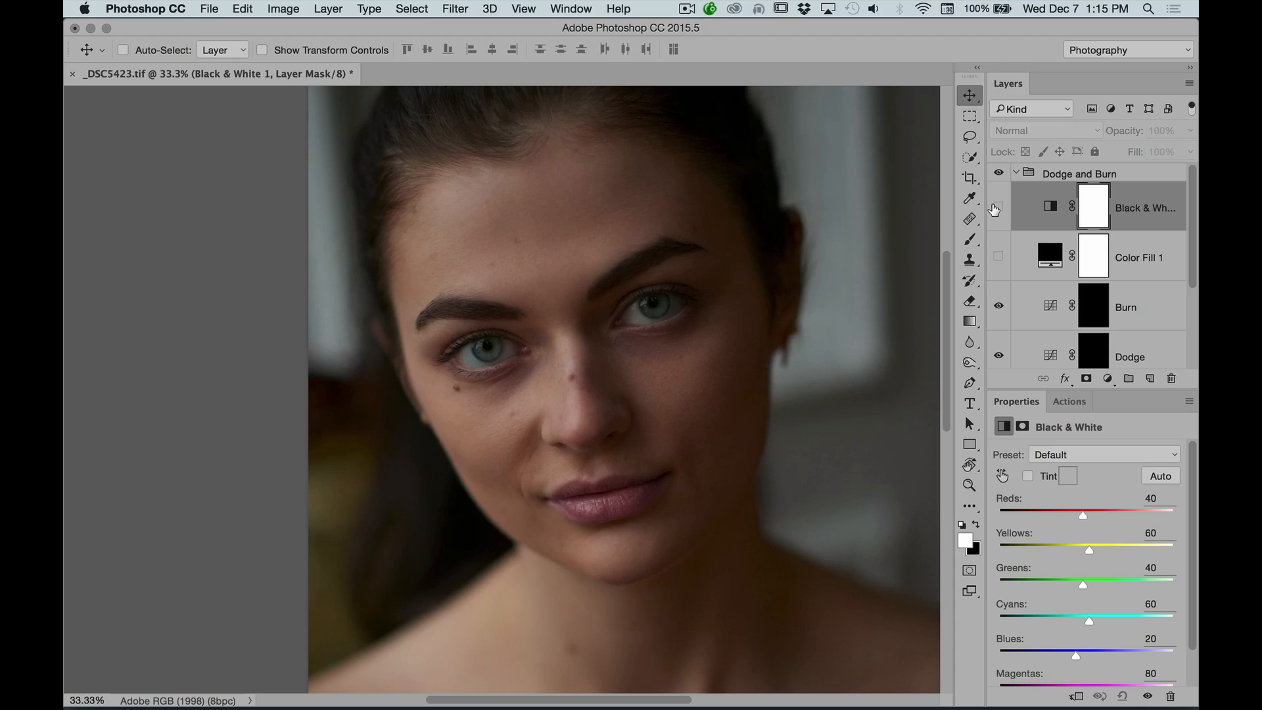
click(998, 208)
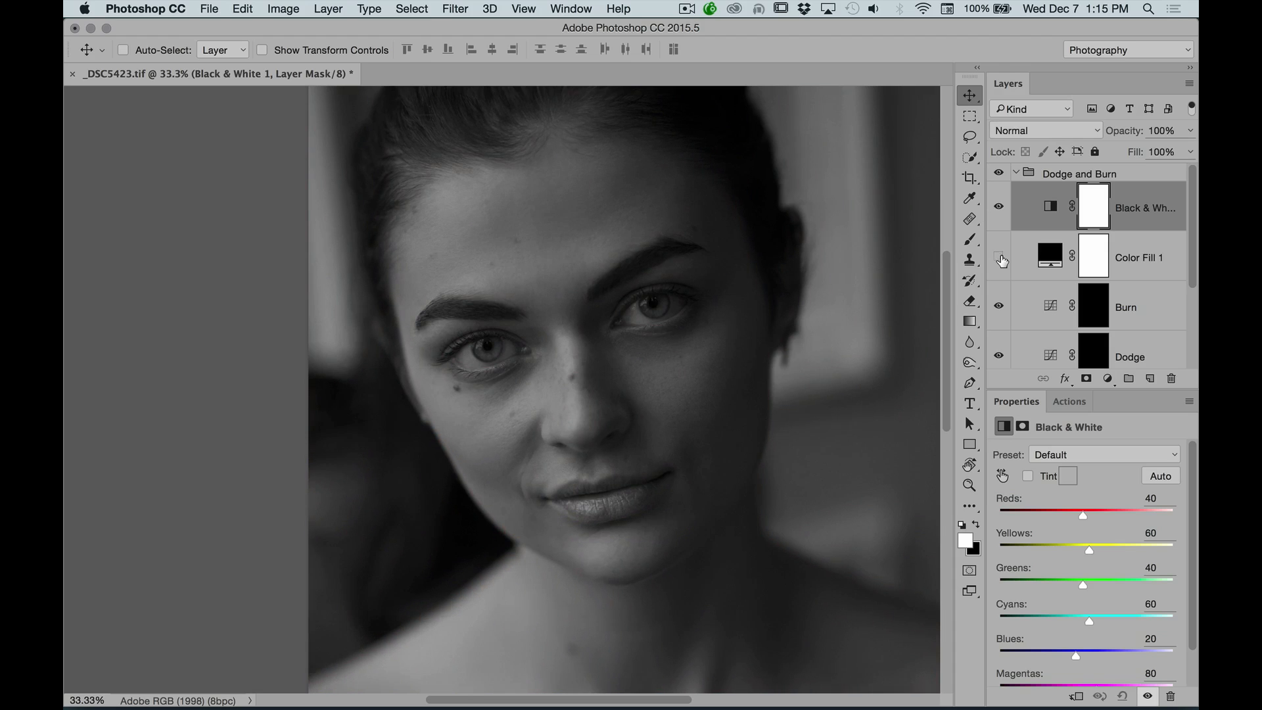
Show the Color Fill 1 layer again and hide the Black & White adjustment layer
super+click(580, 479)
drag(651, 455, 625, 377)
alt+super+click(625, 378)
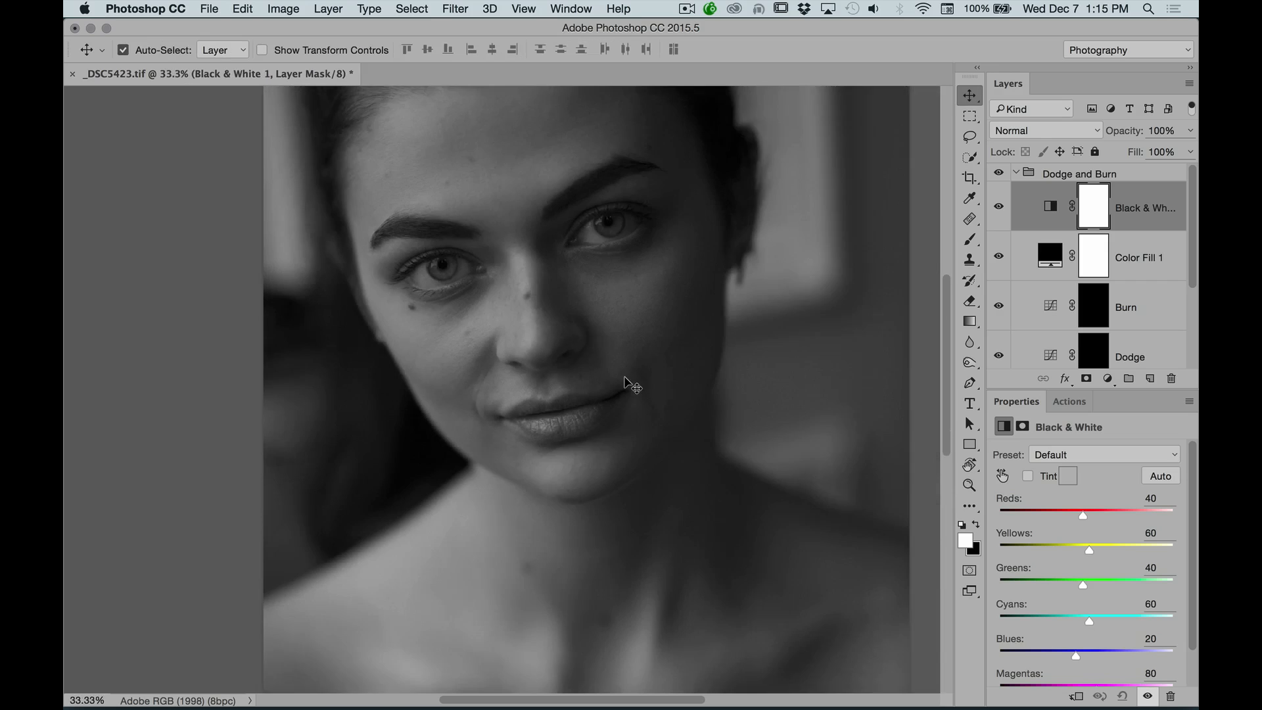
alt+super+click(625, 378)
click(999, 208)
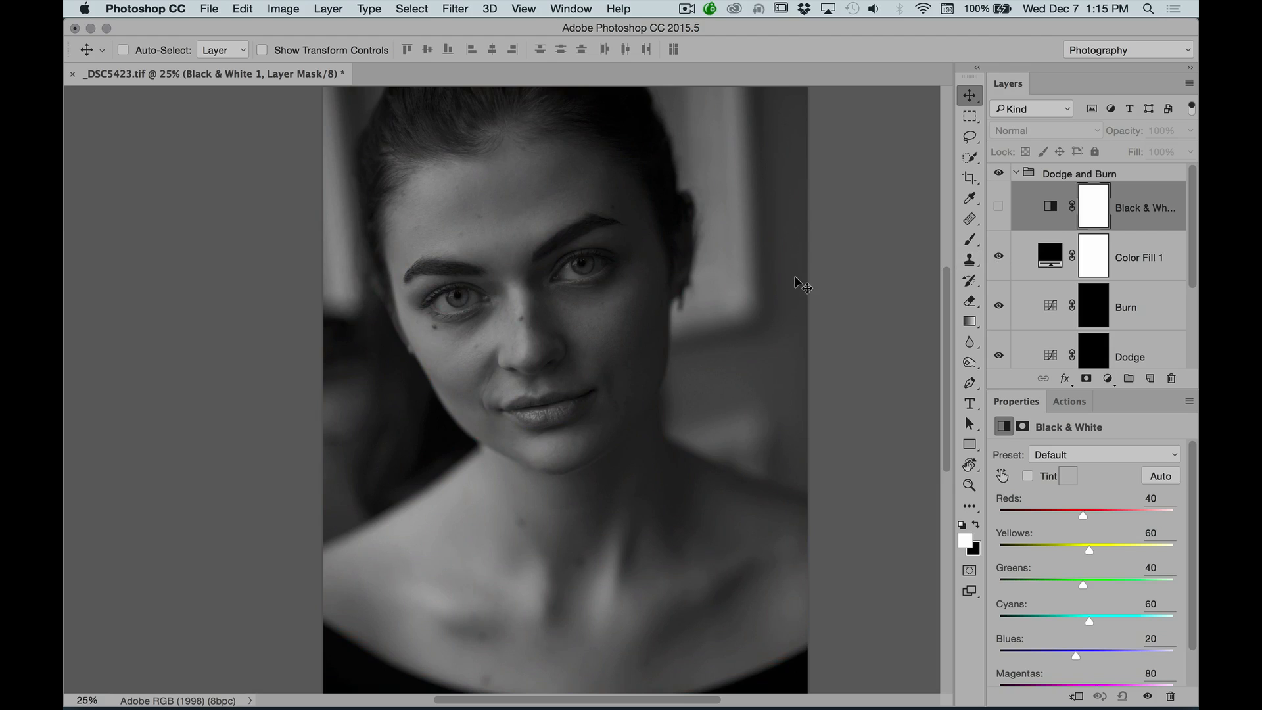
Create a new 1026 × 728 pixel, 72 pixels/inch, 8-bit RGB document and view it at 100%
key(super+n)
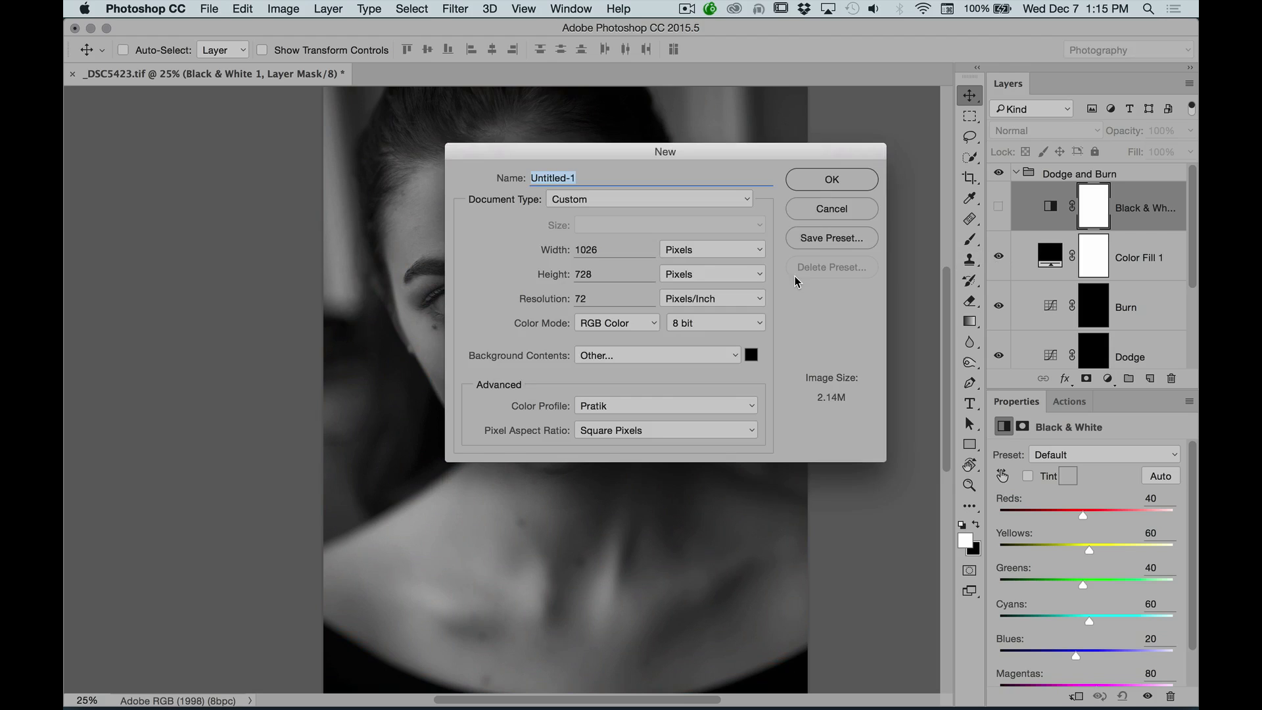
click(830, 181)
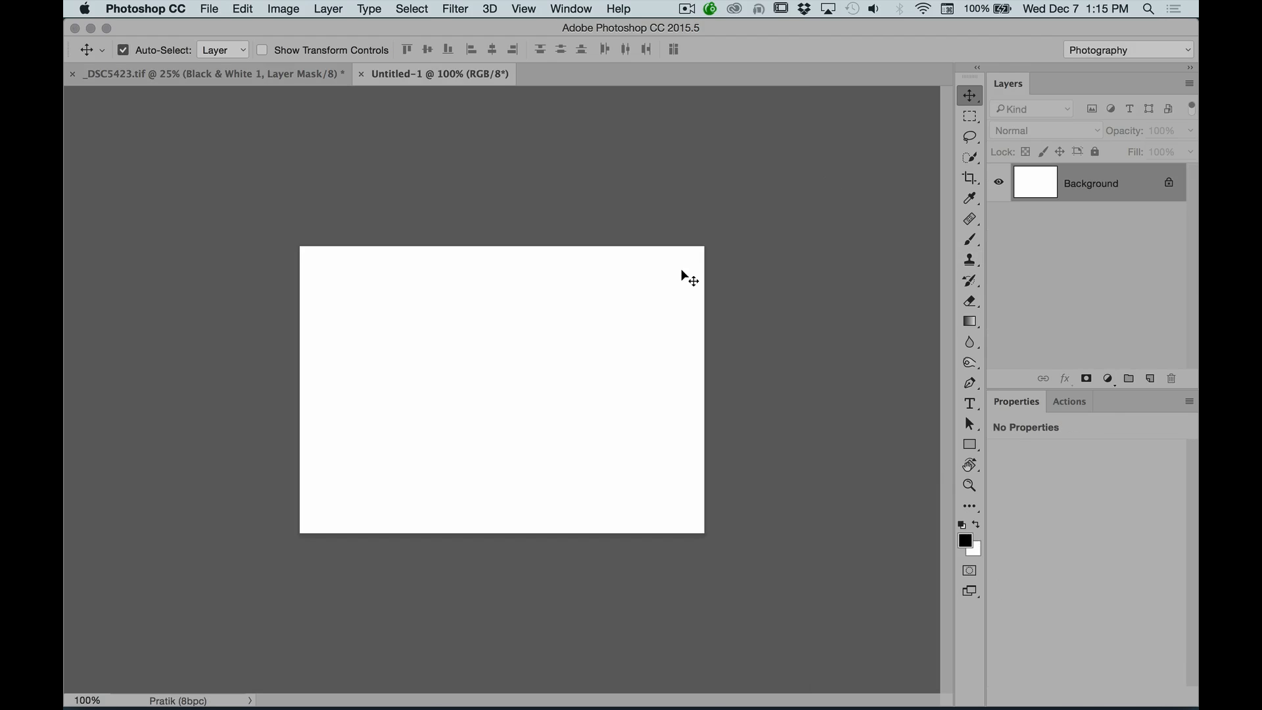
key(super+0)
key(super+1)
Activate the Brush tool and set the foreground color to pure red (ff0000)
click(974, 240)
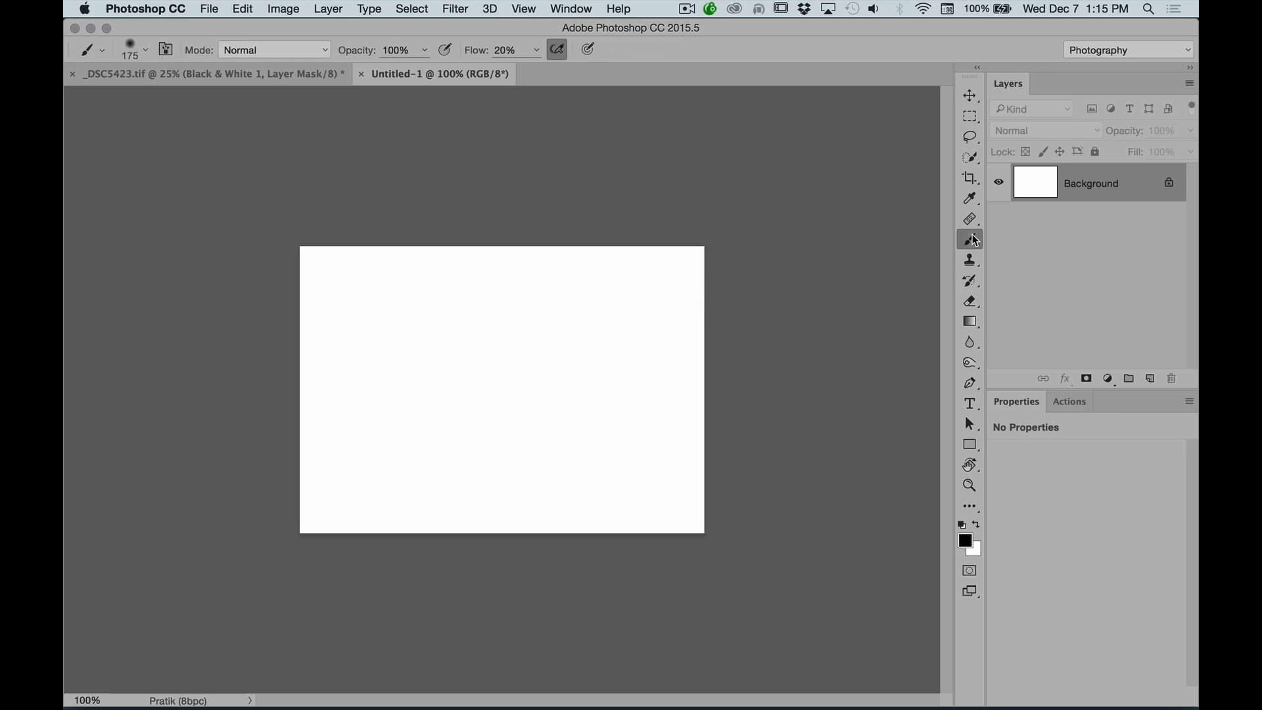
click(966, 540)
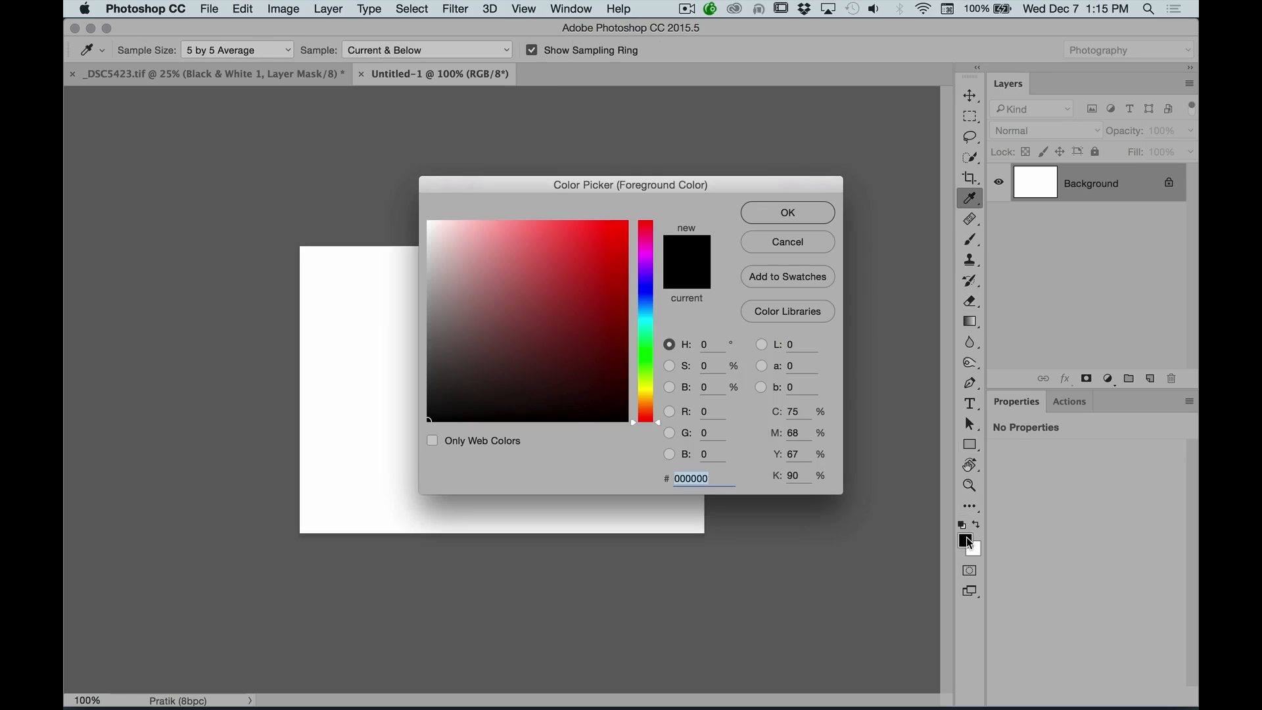
mouse_move(580, 257)
mouse_down()
mouse_move(602, 264)
mouse_move(682, 183)
mouse_up()
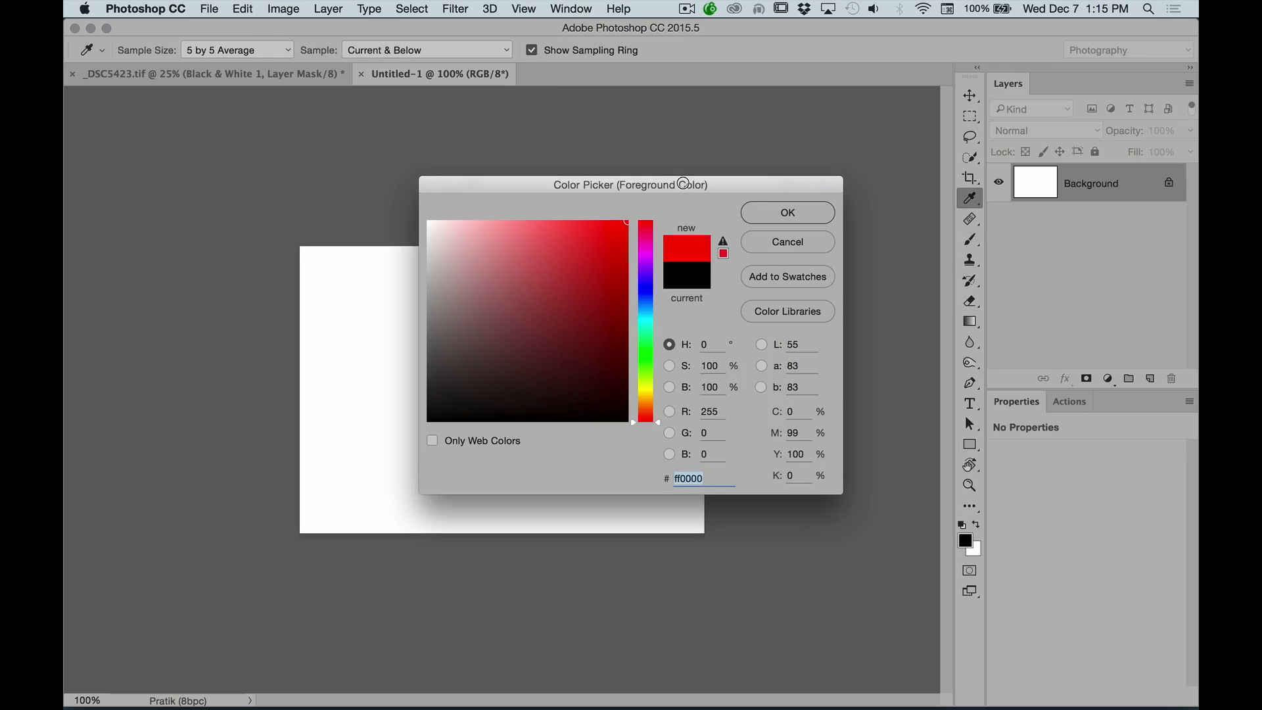
click(769, 220)
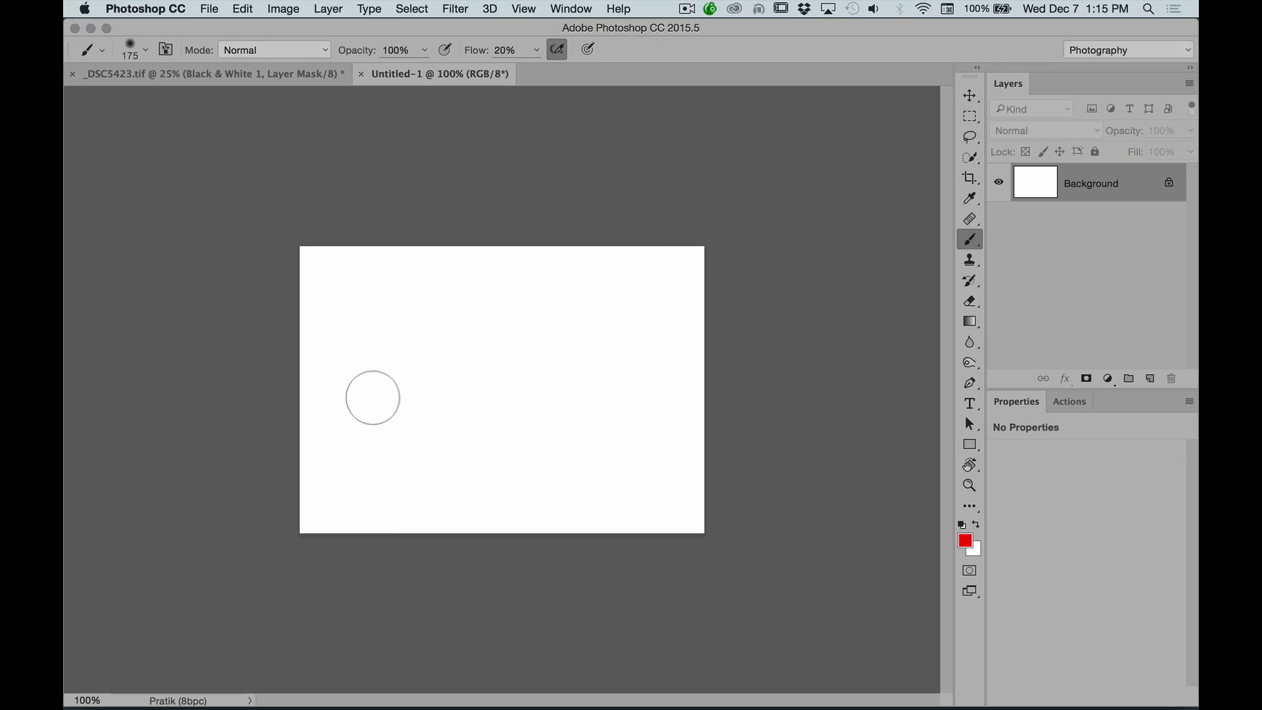
Reduce the brush size to 90 px and raise its hardness to get a hard-edged tip
key(bracketleft)
key(bracketleft)
key(bracketleft)
click(139, 50)
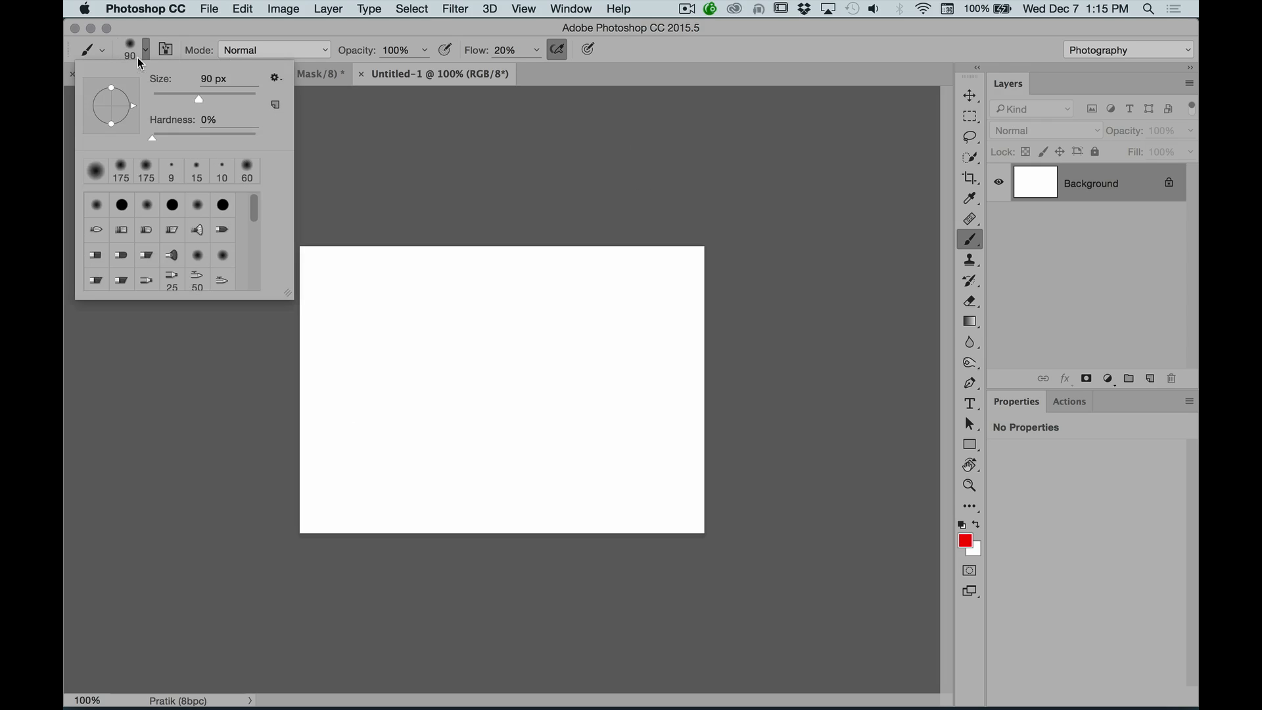
drag(192, 134, 244, 139)
click(415, 204)
Undo a faint test dab, raise the brush flow to 100%, and paint a solid red dot near the canvas's left side
click(349, 395)
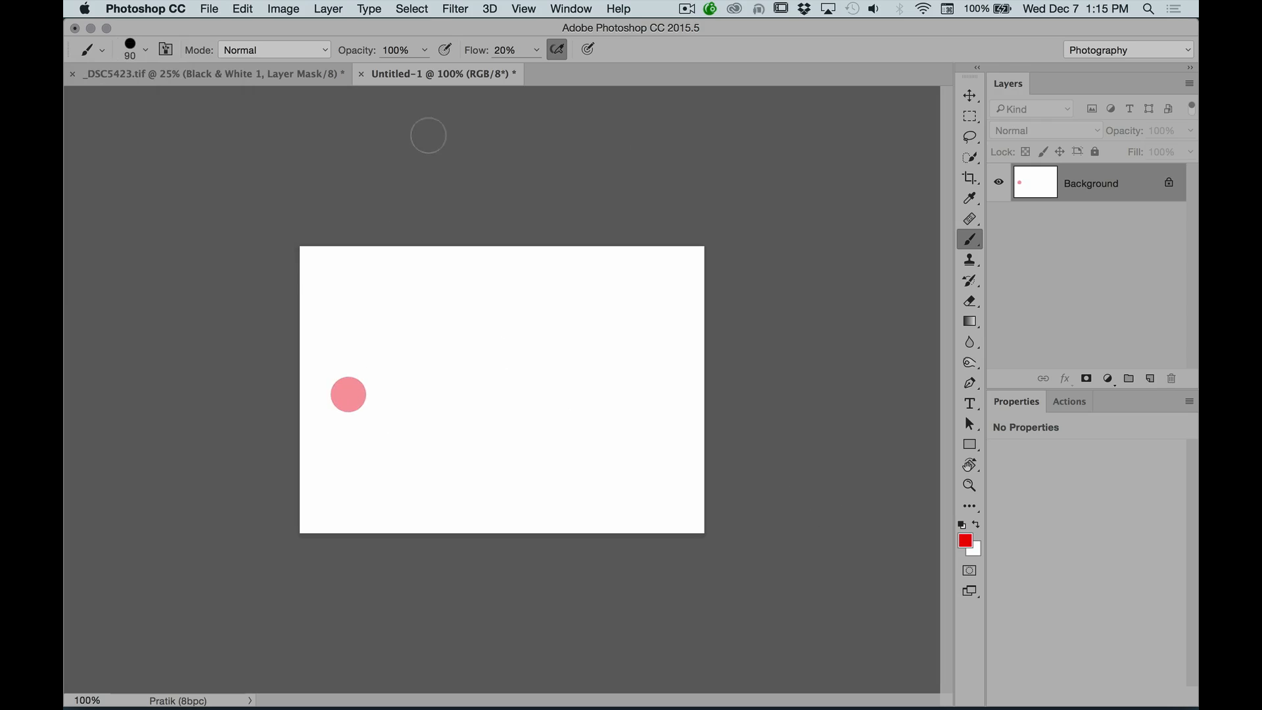
key(super+z)
drag(482, 61, 719, 36)
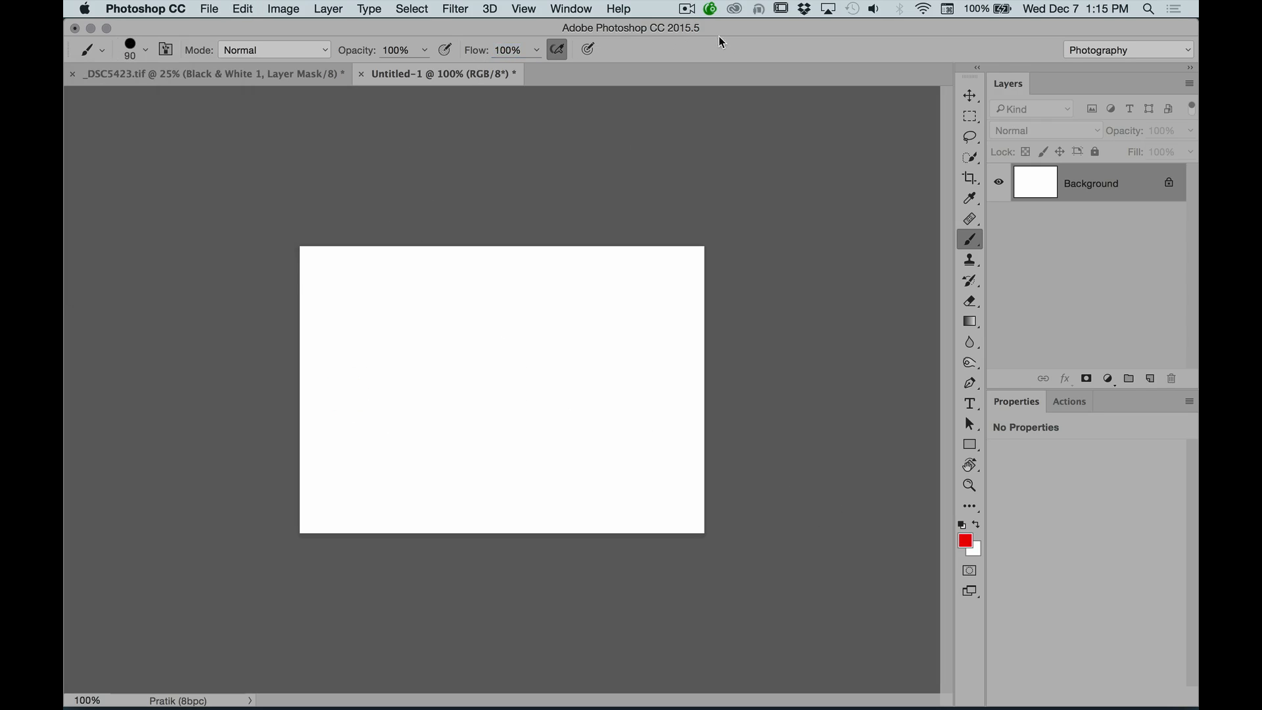
click(355, 387)
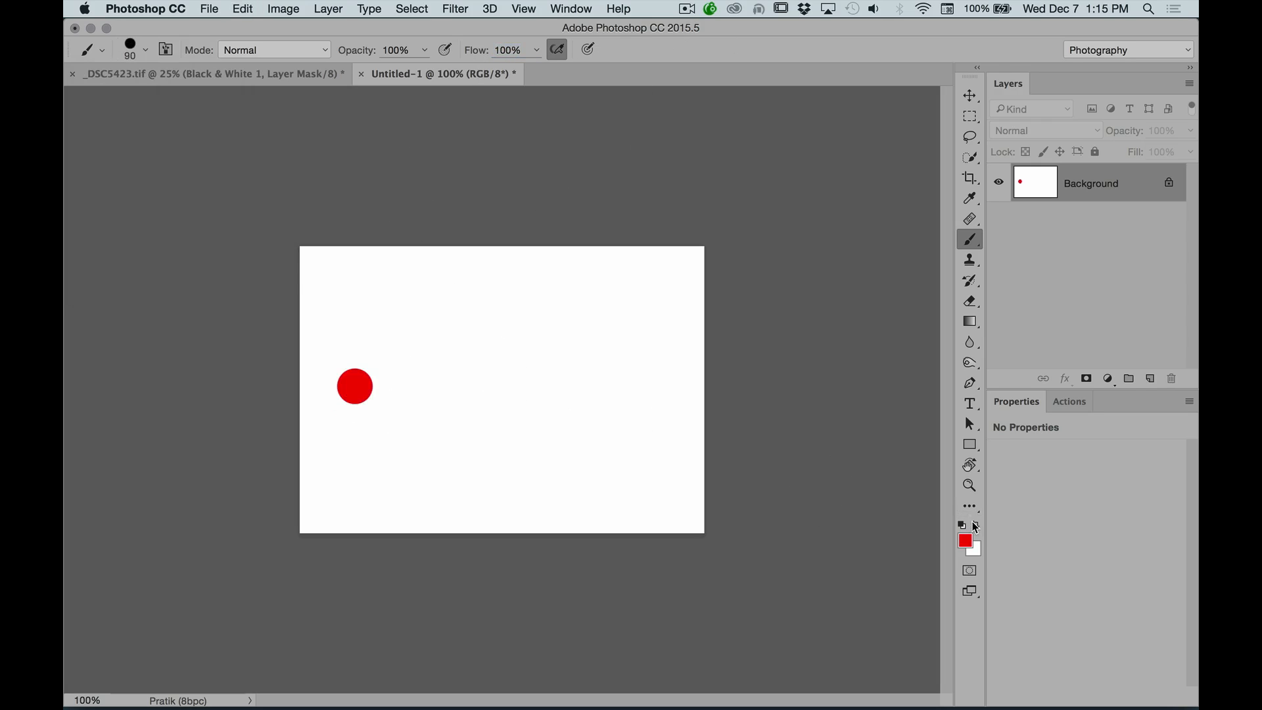
Set the foreground color to blue (0036ff) and paint a dot to the right of the red one
click(968, 543)
click(646, 291)
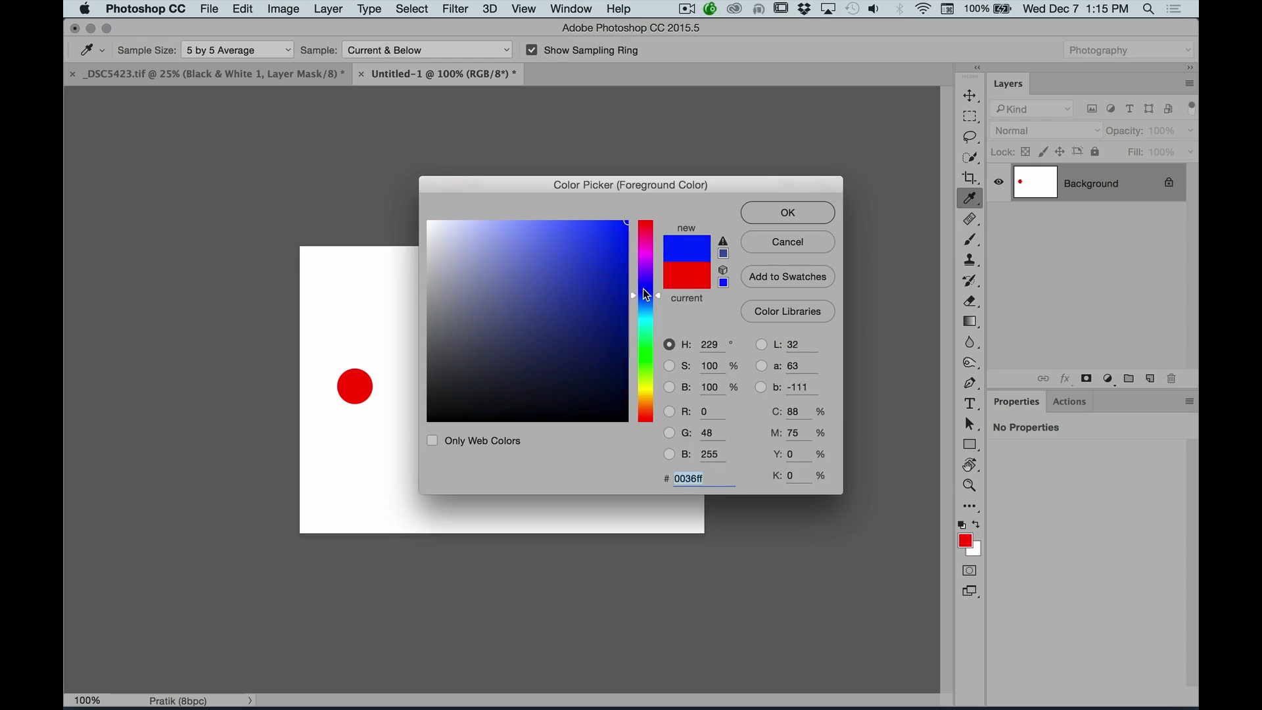
click(777, 212)
click(407, 391)
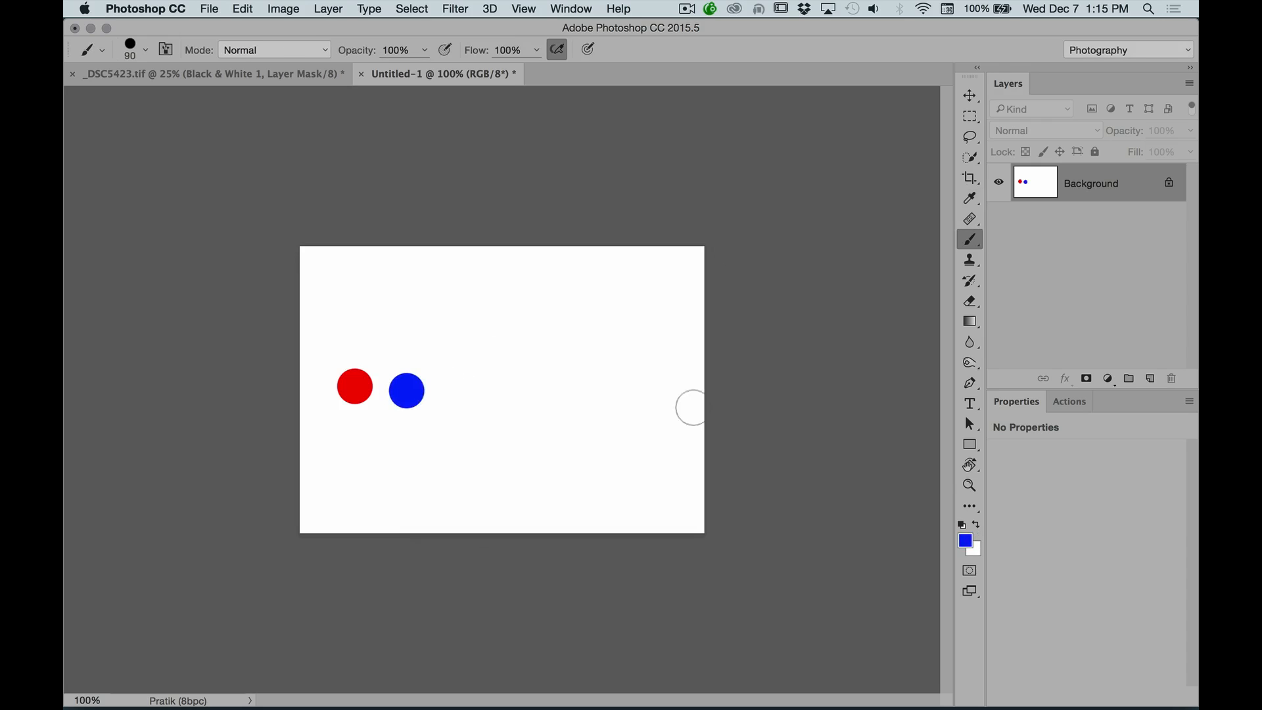
Set the foreground color to bright cyan and paint a dot to the right of the blue one
click(966, 545)
click(649, 322)
click(783, 213)
click(467, 392)
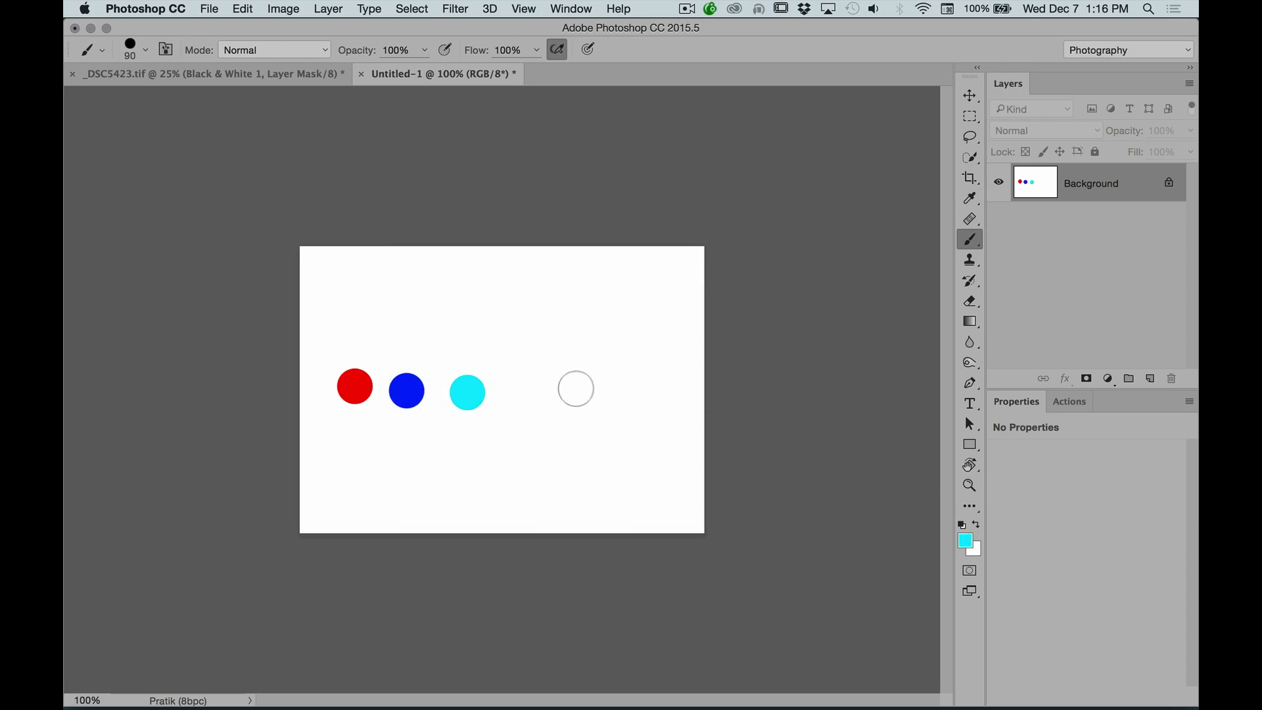
Set the foreground color to green (60e066) and paint a dot to the right of the cyan one
click(971, 538)
click(644, 355)
drag(591, 316, 542, 244)
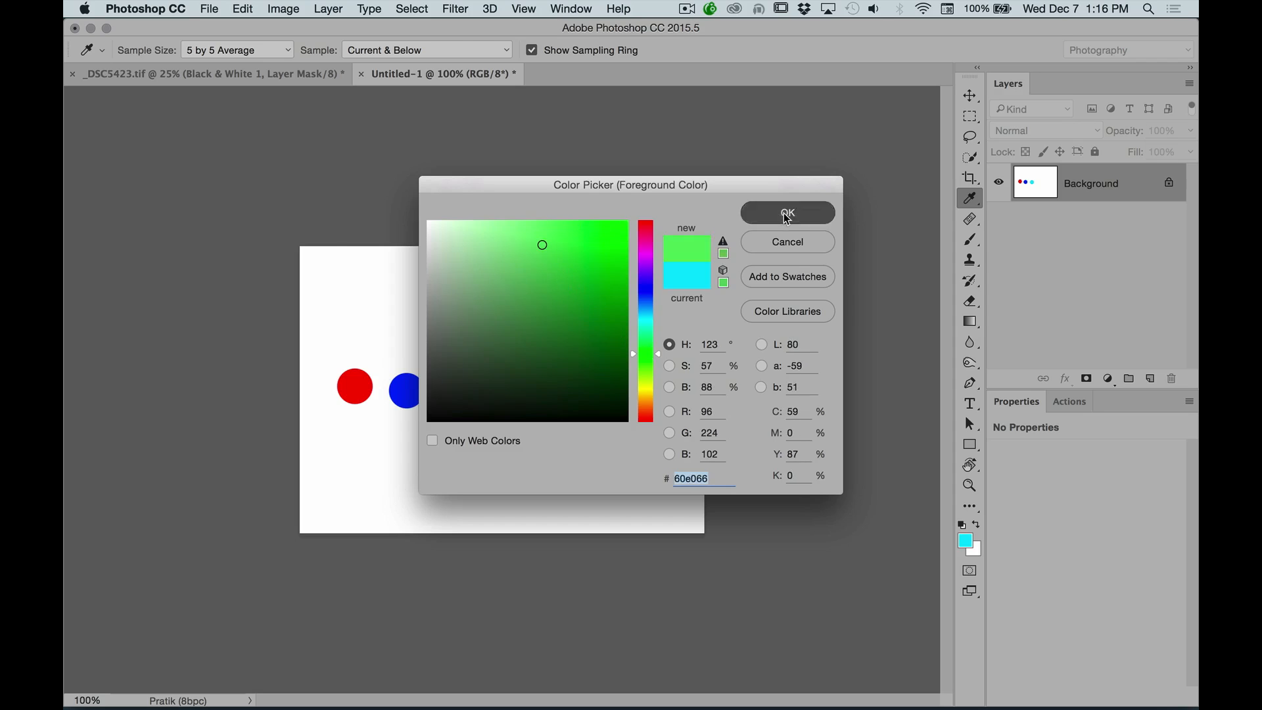
click(787, 214)
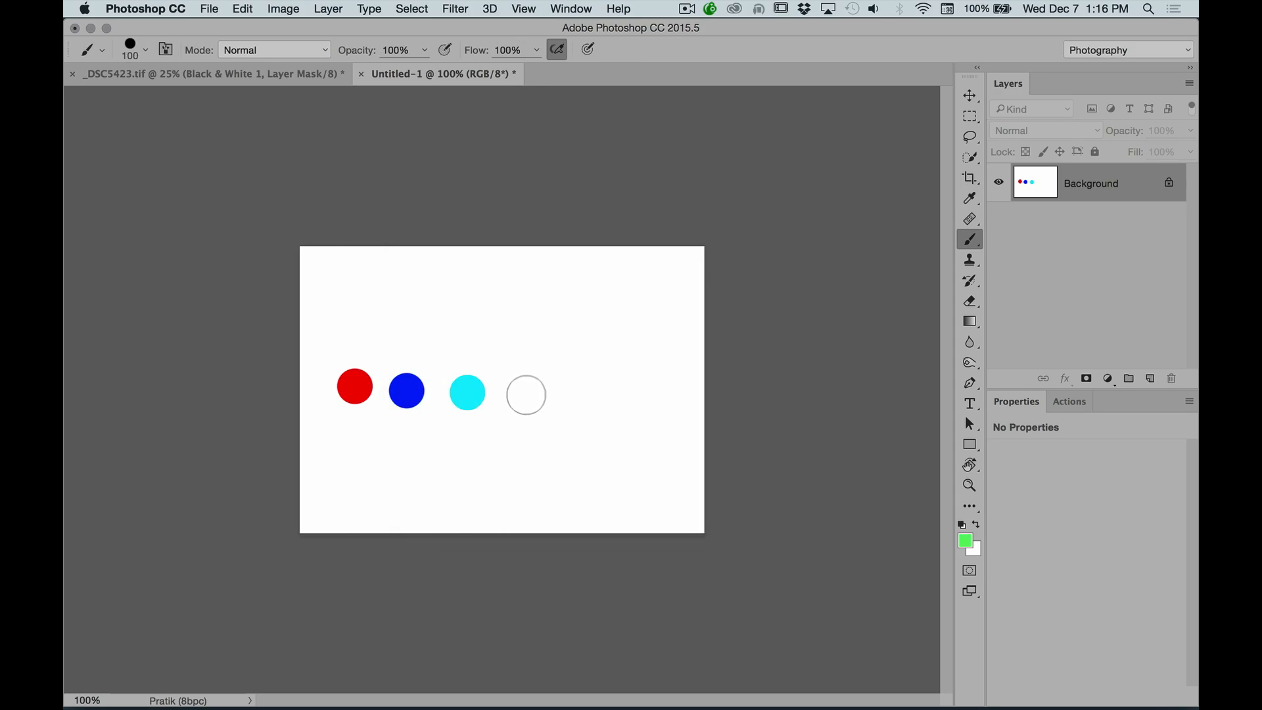
click(528, 395)
Set the foreground color to purple and paint a dot to the right of the green one
click(966, 540)
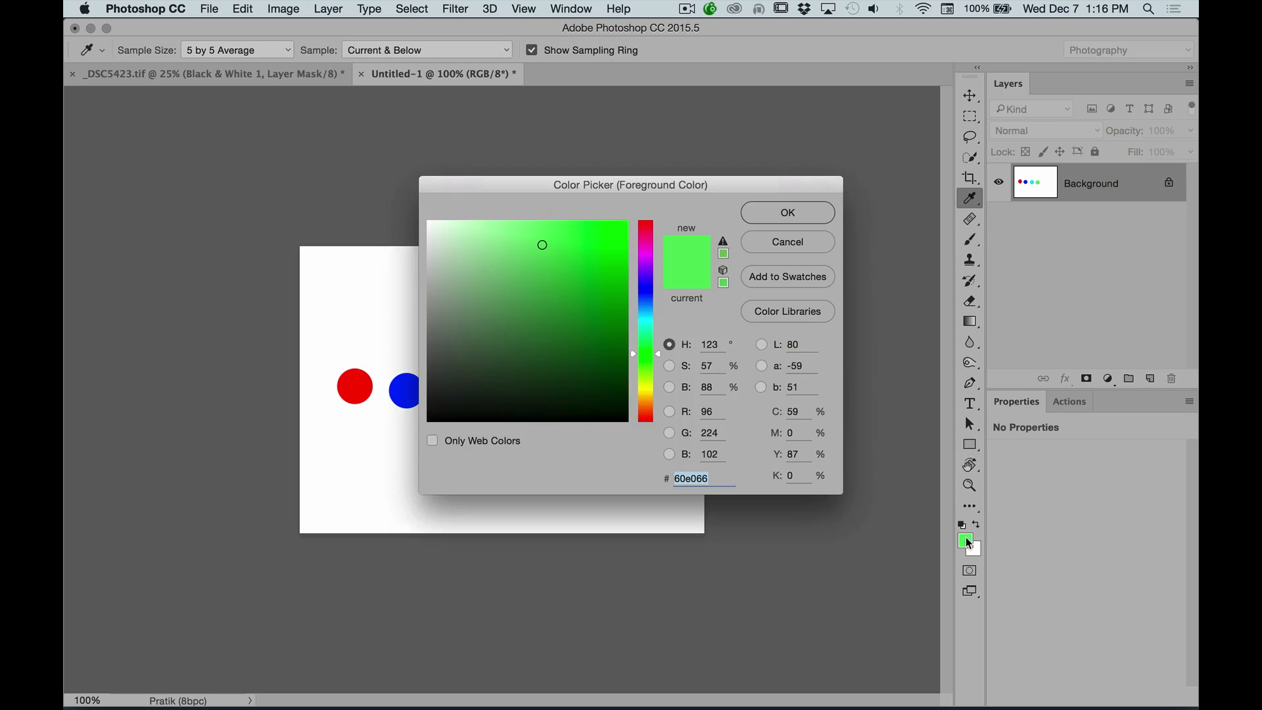
drag(647, 400, 649, 261)
click(788, 213)
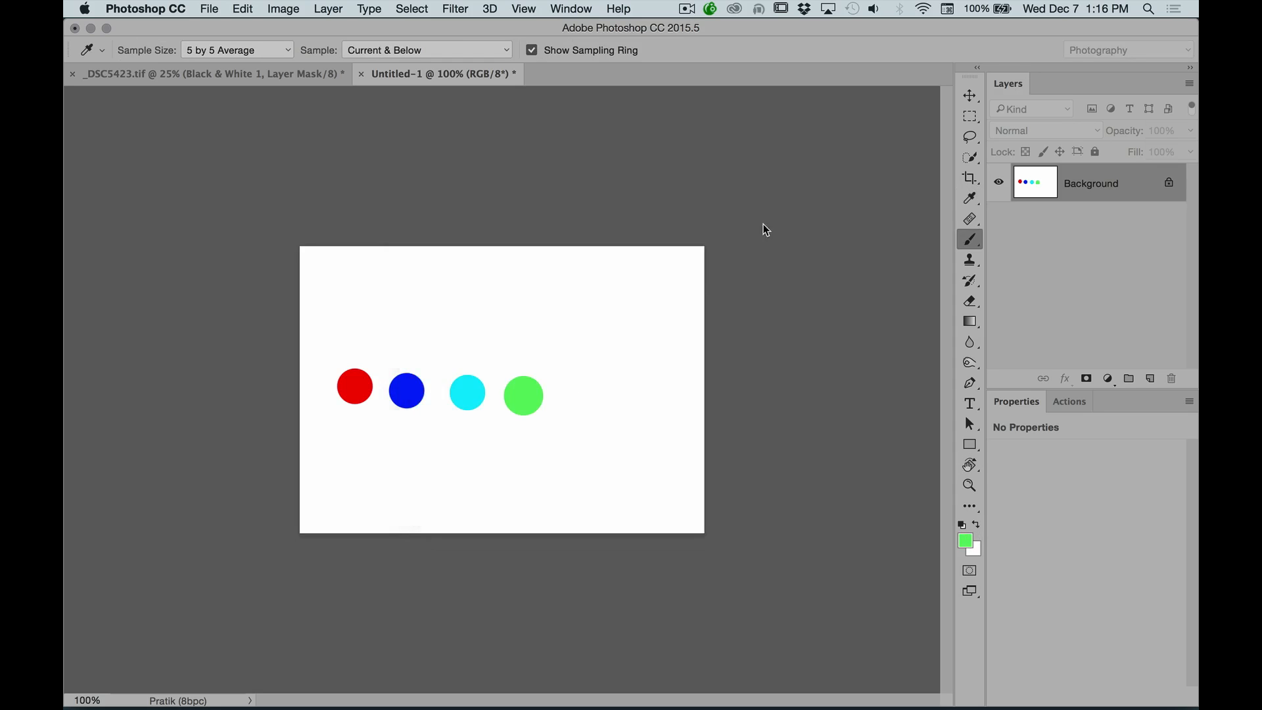
click(593, 398)
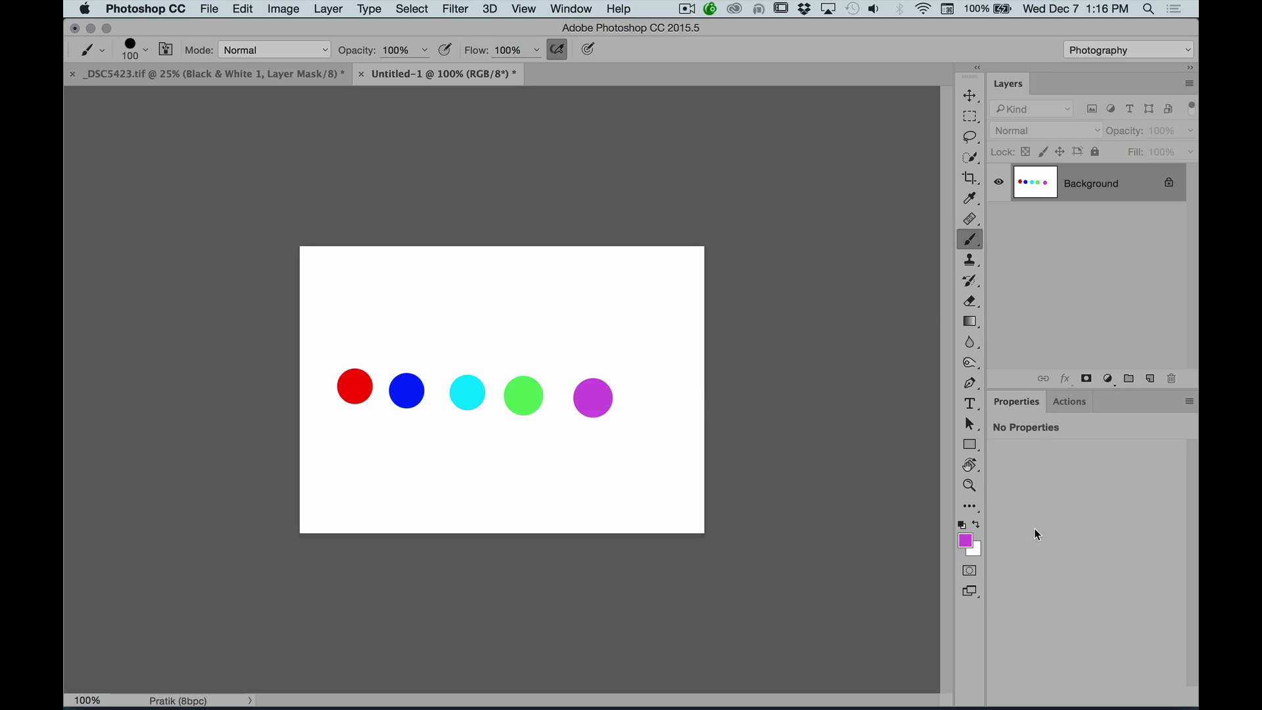
Try a pale yellow (dbe060) dot to the right of the purple one and undo it
click(965, 544)
drag(647, 350, 652, 393)
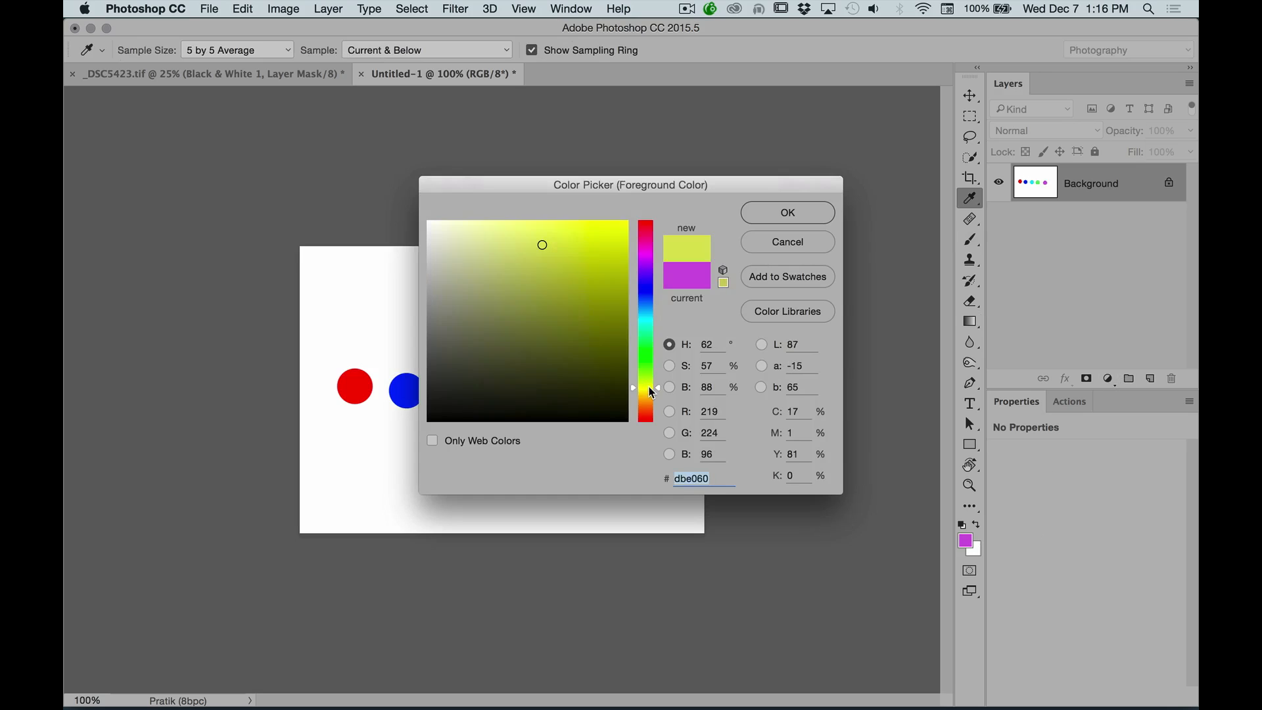
click(779, 213)
key(b)
click(659, 402)
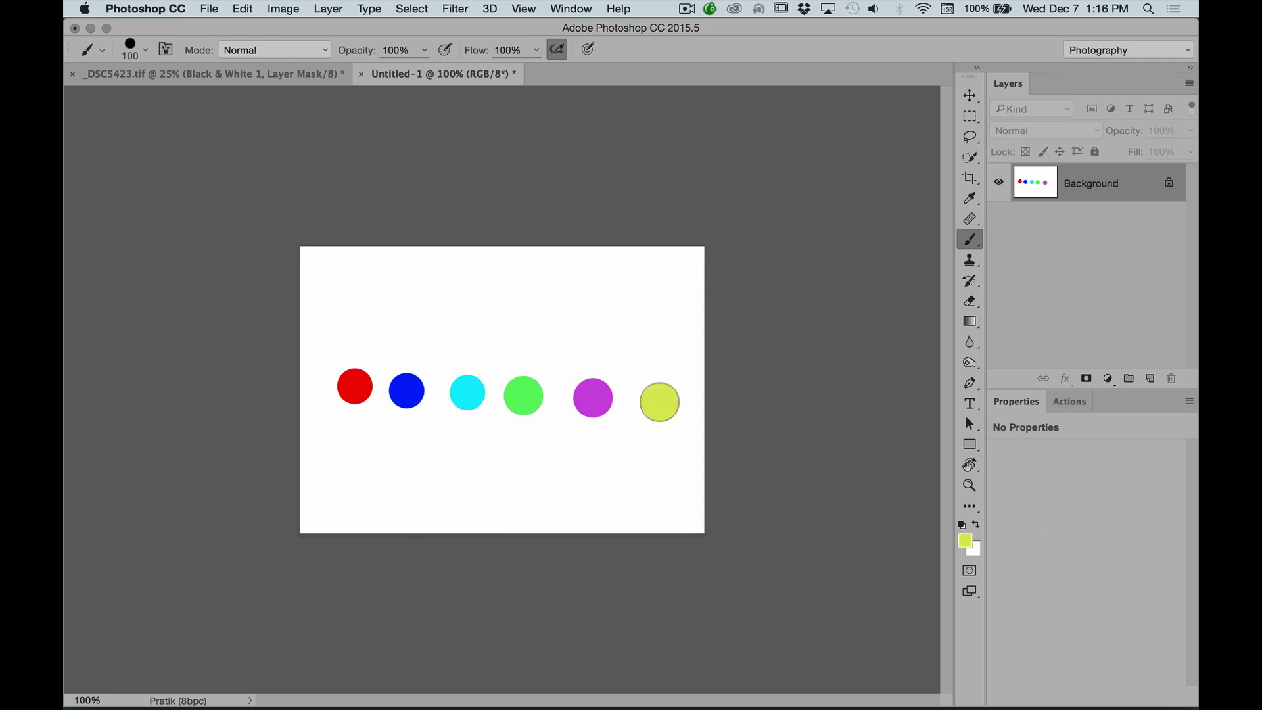
key(super+z)
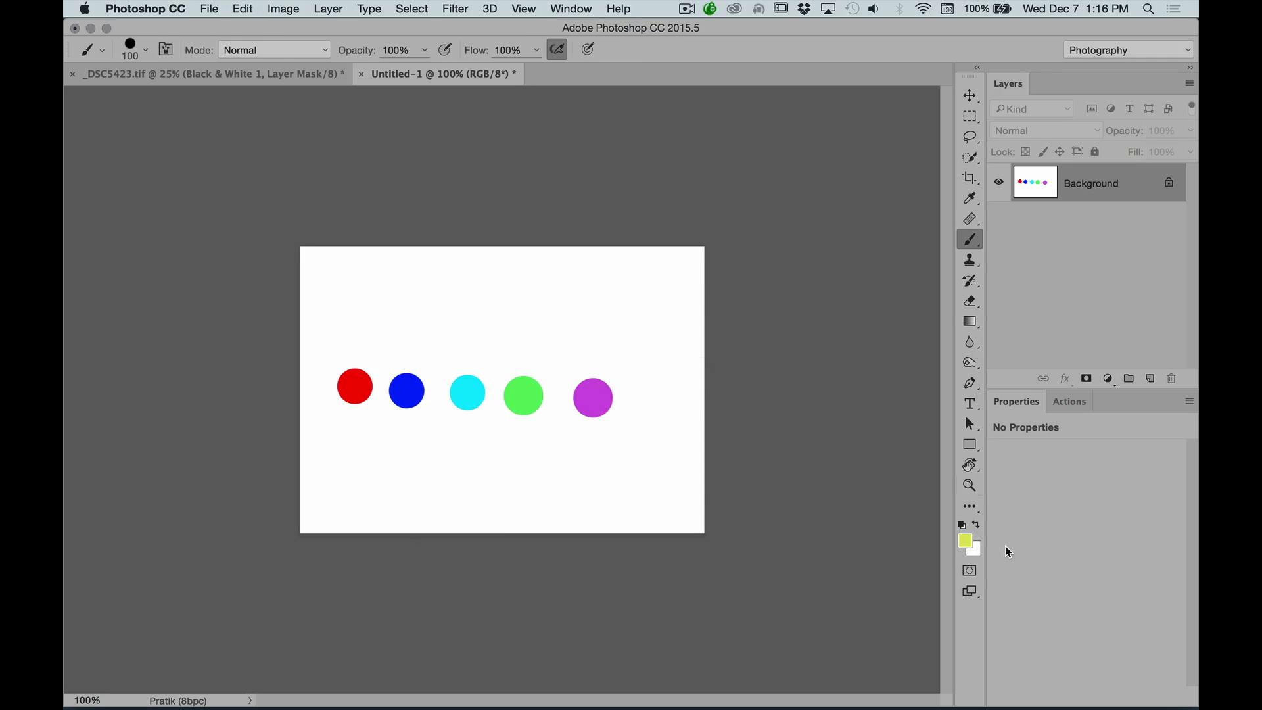
Set the foreground color to a fully saturated bright yellow and paint a dot to the right of the purple one
click(964, 541)
drag(614, 279, 770, 189)
click(780, 212)
click(654, 399)
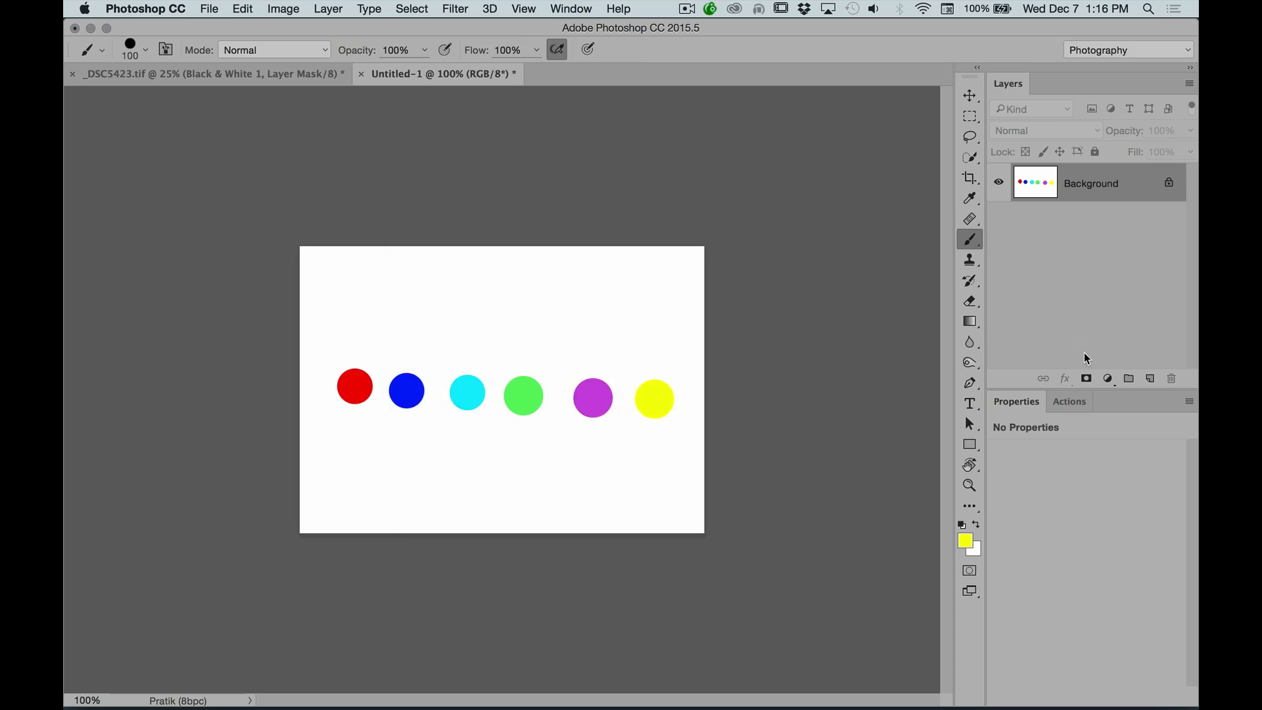
Add a black (000000) Solid Color fill layer above the Background and set its blend mode to Color
click(1106, 380)
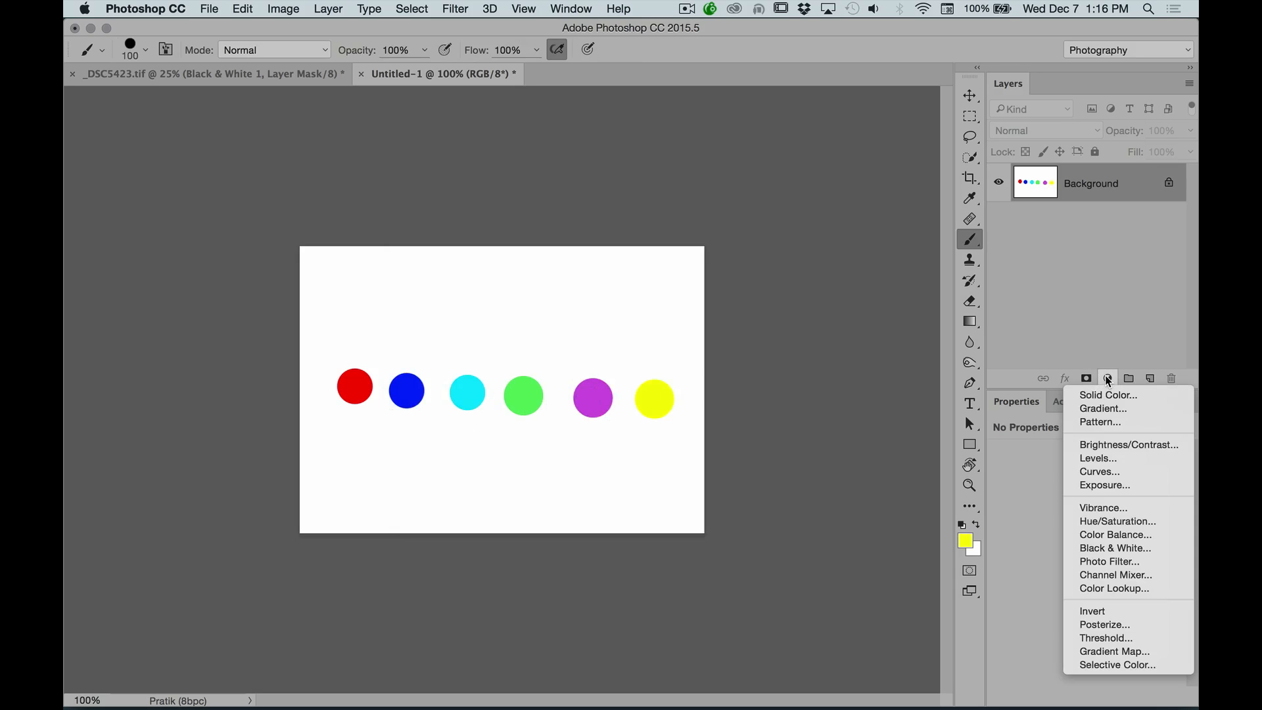
click(1017, 396)
drag(489, 284, 344, 175)
drag(487, 373, 384, 443)
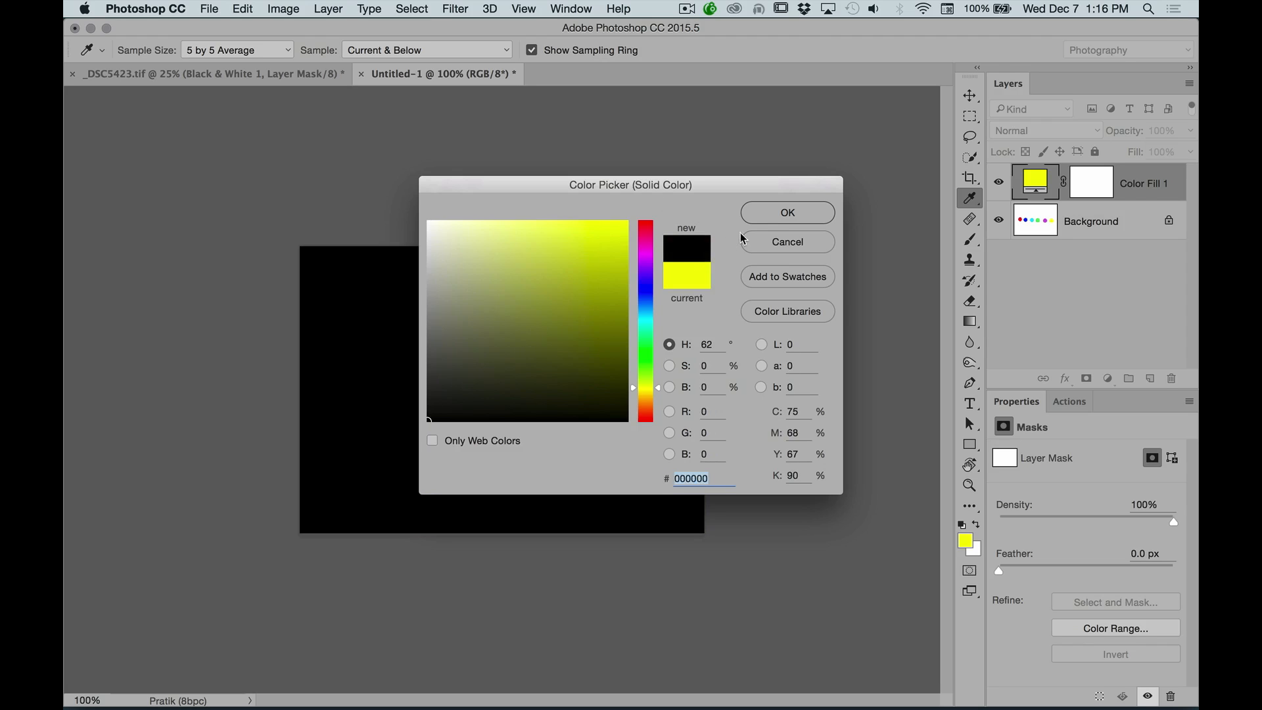
click(787, 212)
click(1039, 130)
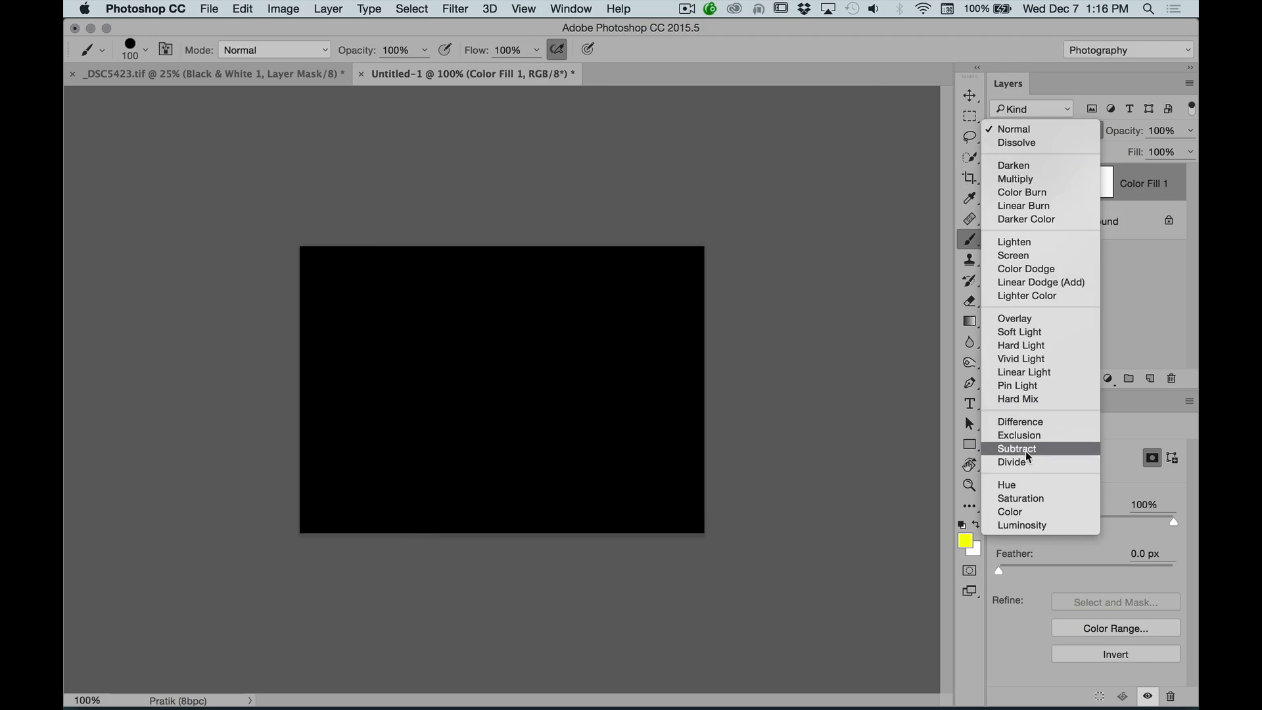
click(1015, 512)
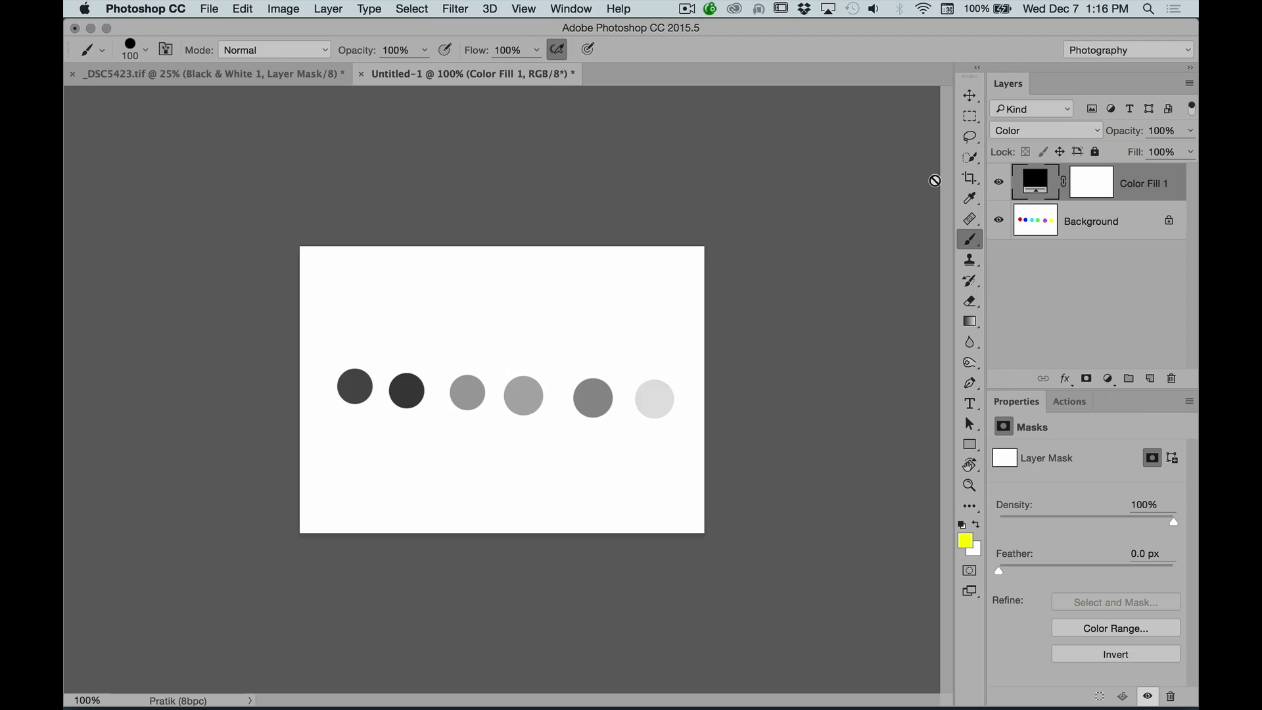
Toggle the visibility of Color Fill 1 repeatedly to compare each dot's color with its gray tone
click(999, 186)
click(999, 186)
click(999, 186)
click(998, 186)
click(999, 186)
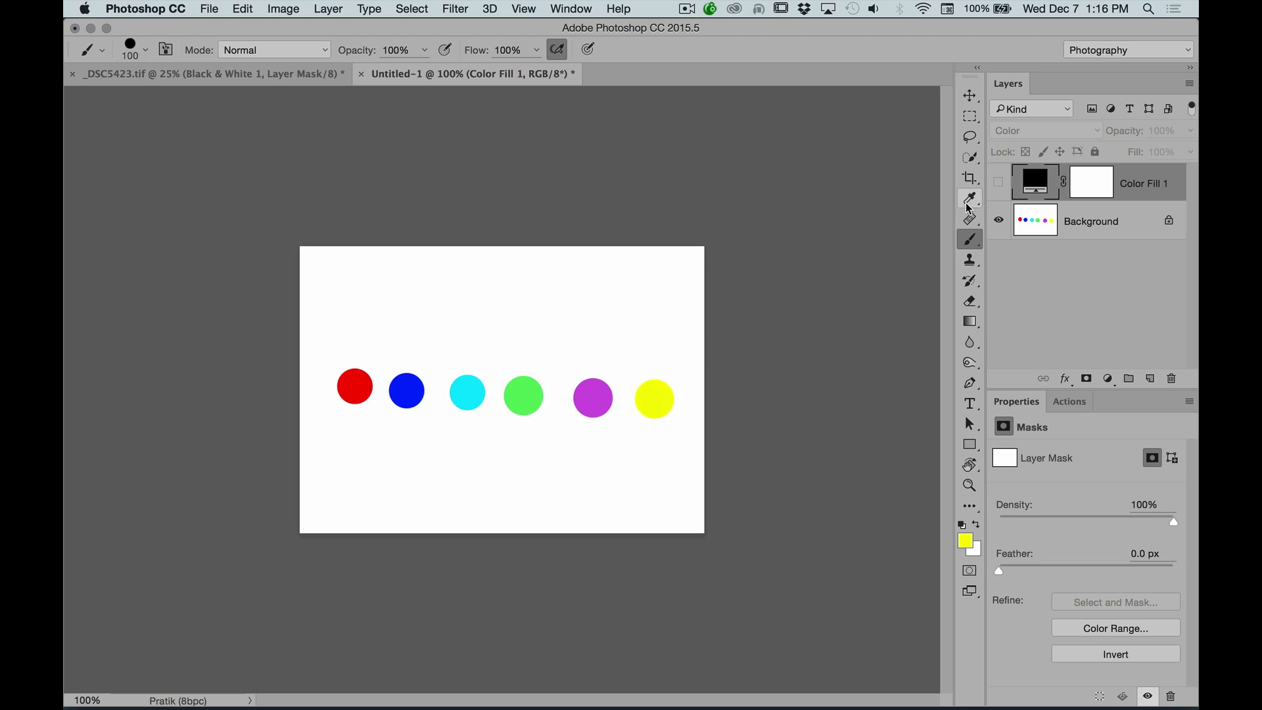
click(999, 186)
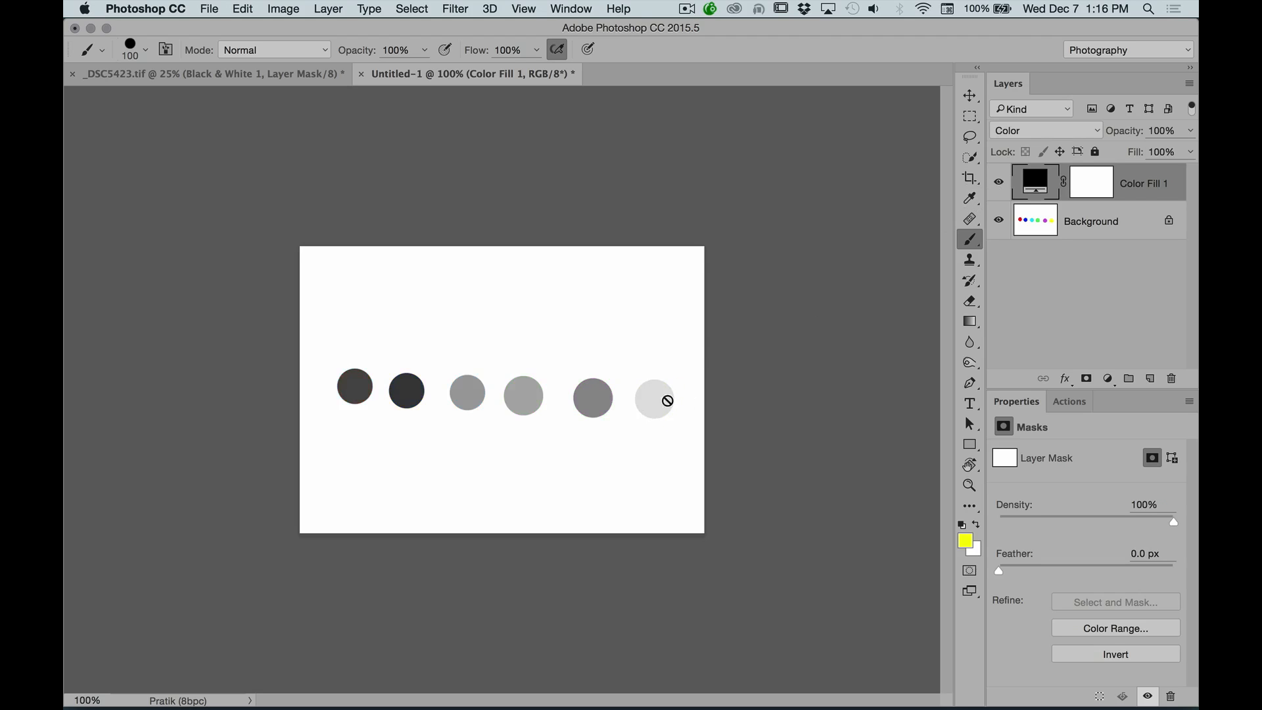
click(999, 187)
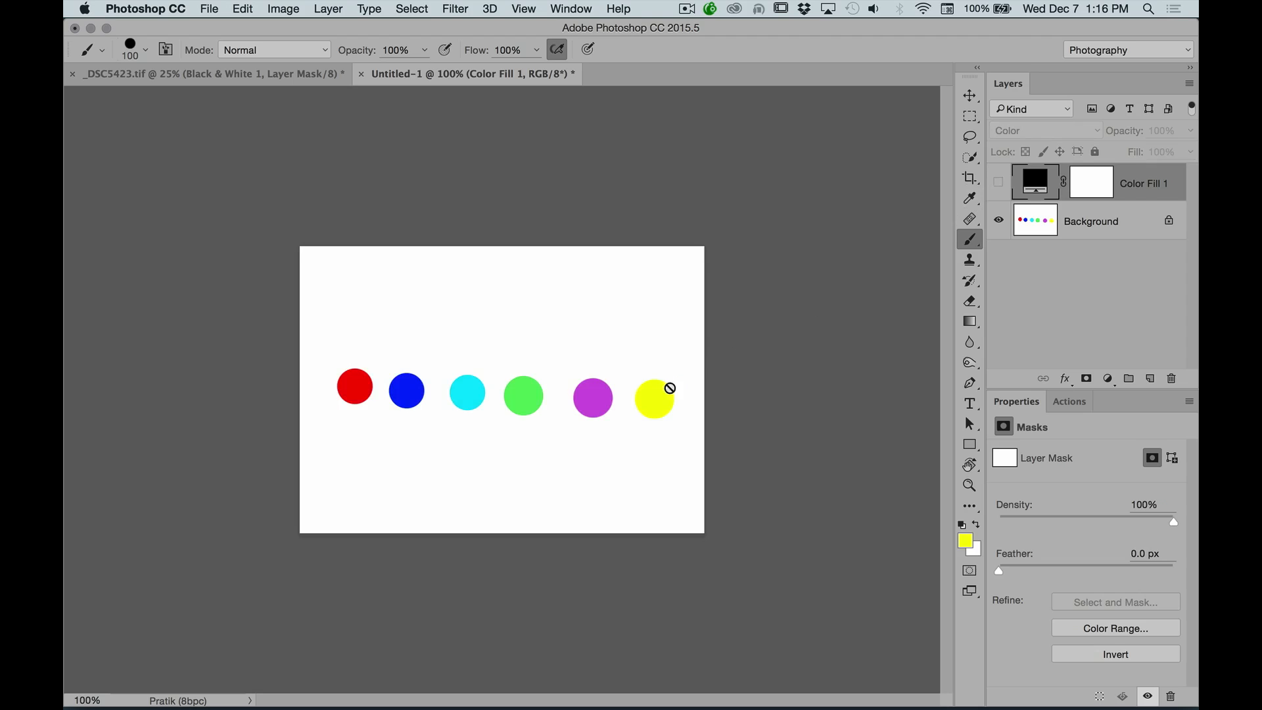
click(1000, 185)
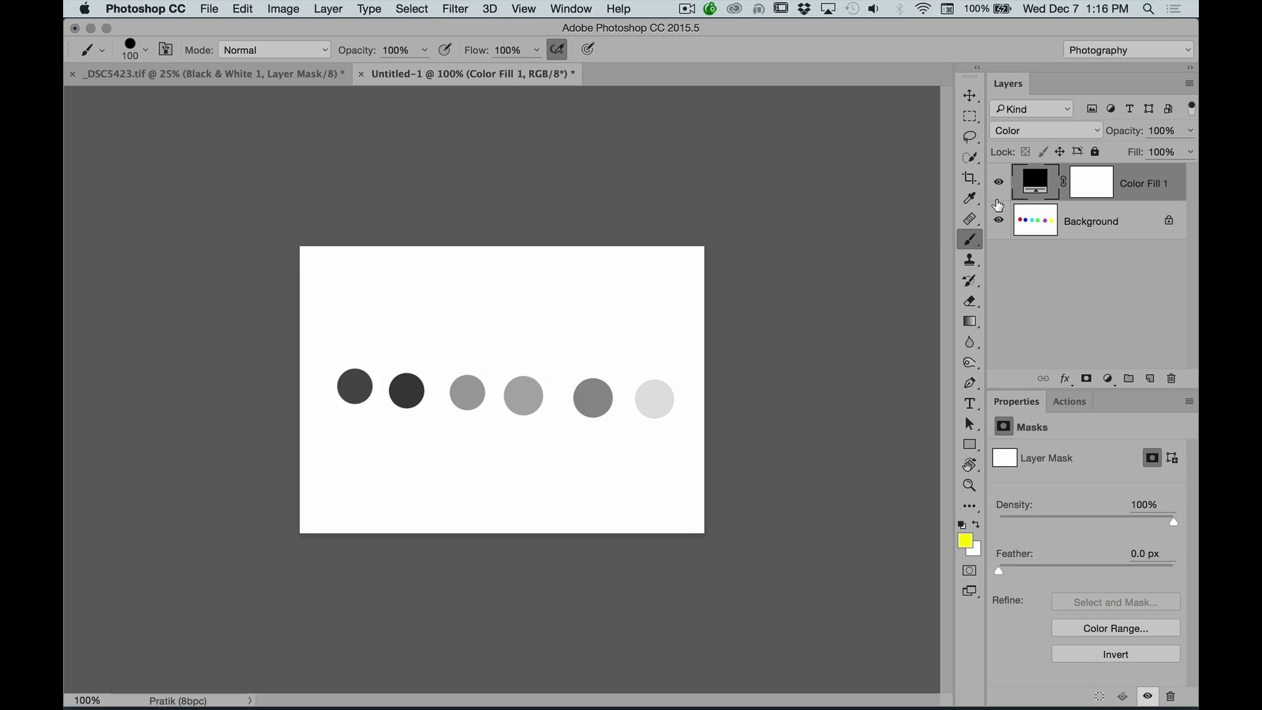
click(999, 184)
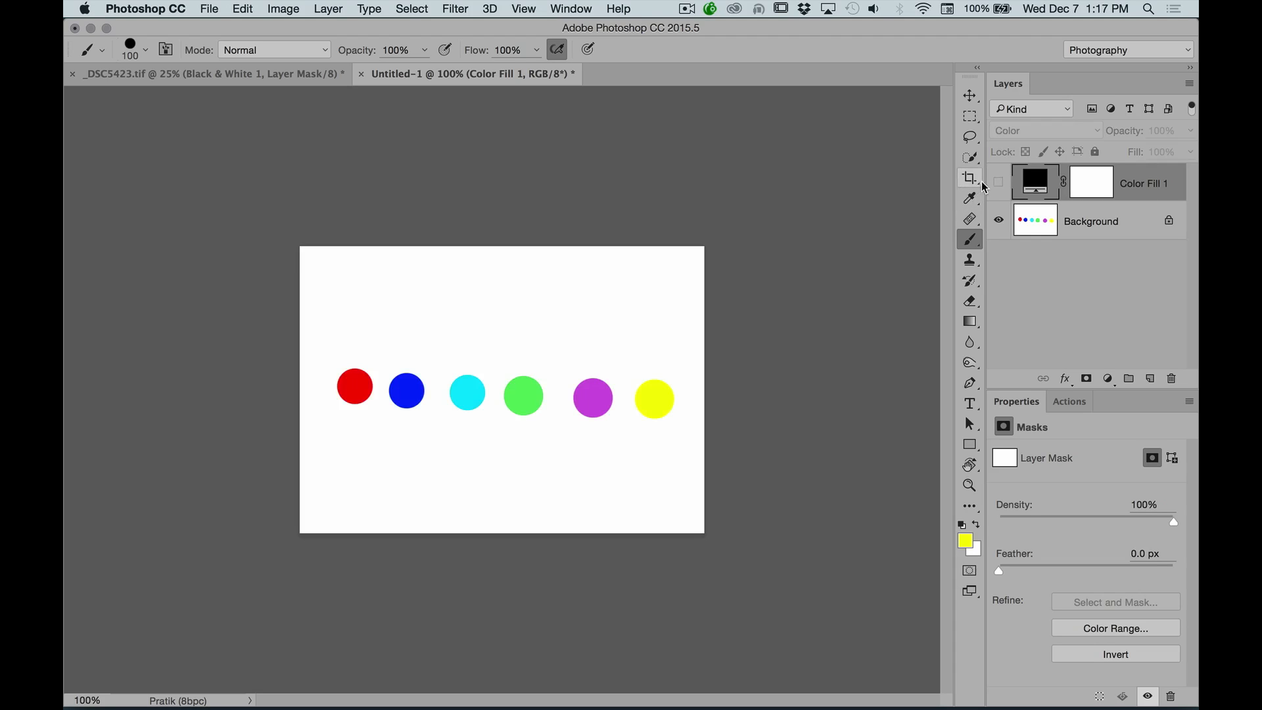
click(999, 183)
click(1000, 183)
click(999, 182)
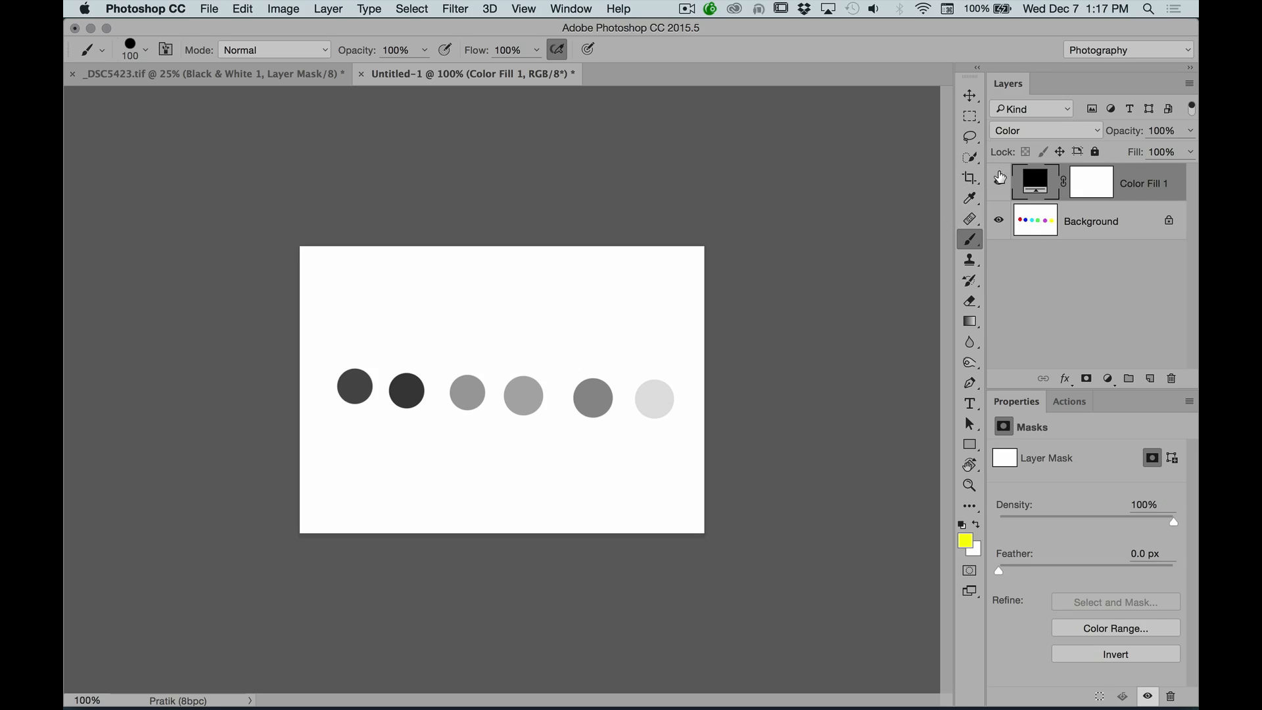
click(999, 180)
click(999, 183)
click(999, 186)
click(1001, 184)
click(1002, 181)
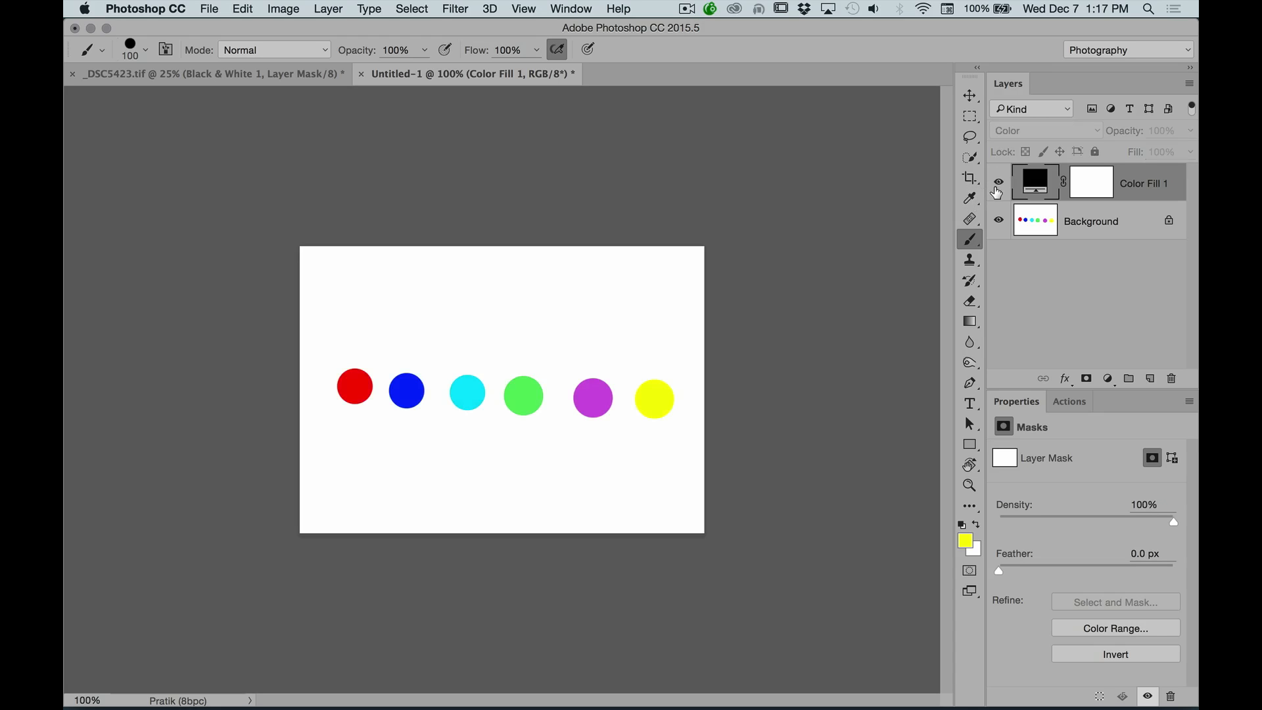
click(999, 186)
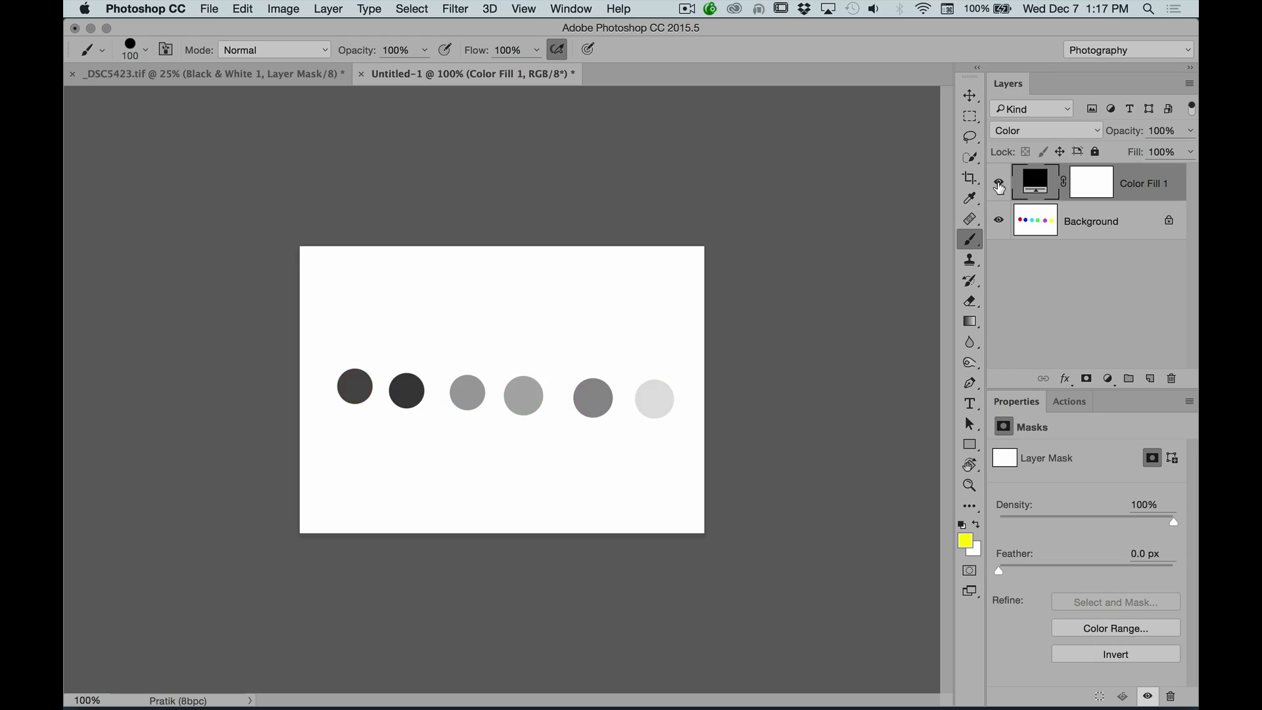
Hide Color Fill 1 and add a Black & White adjustment layer with the Default preset above it
click(999, 186)
click(1108, 380)
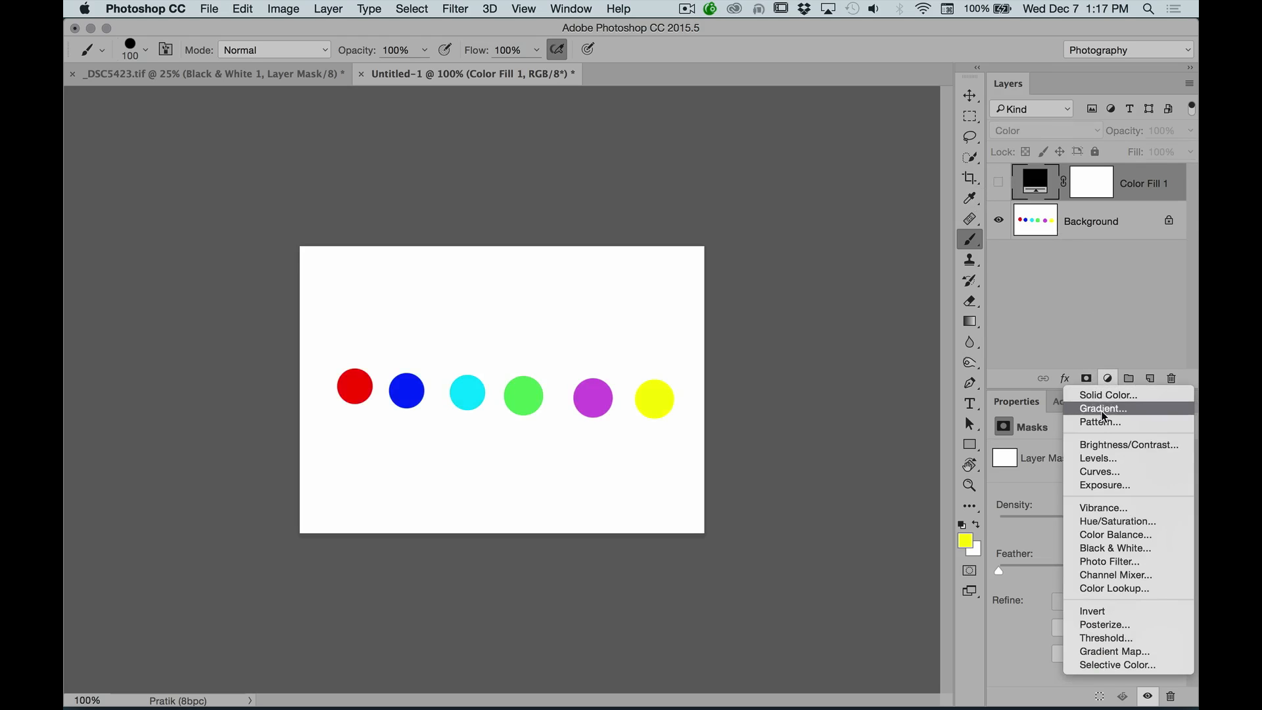
click(1113, 548)
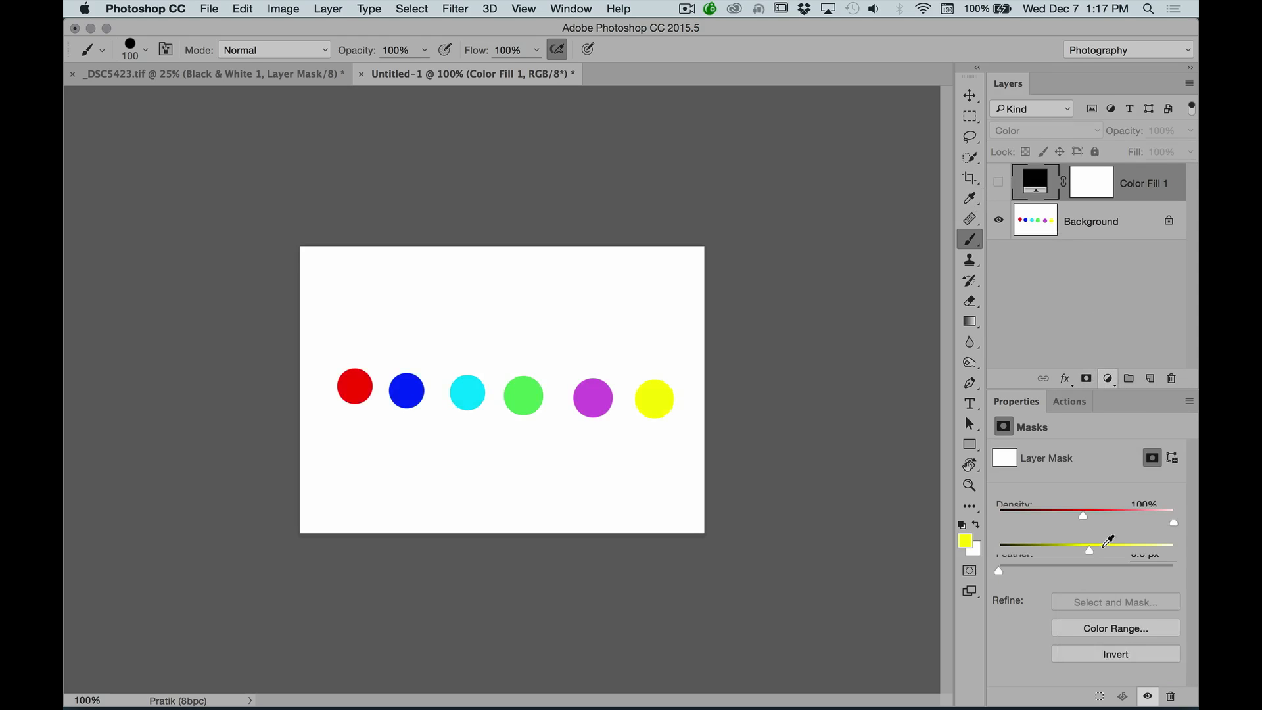
click(999, 182)
click(999, 182)
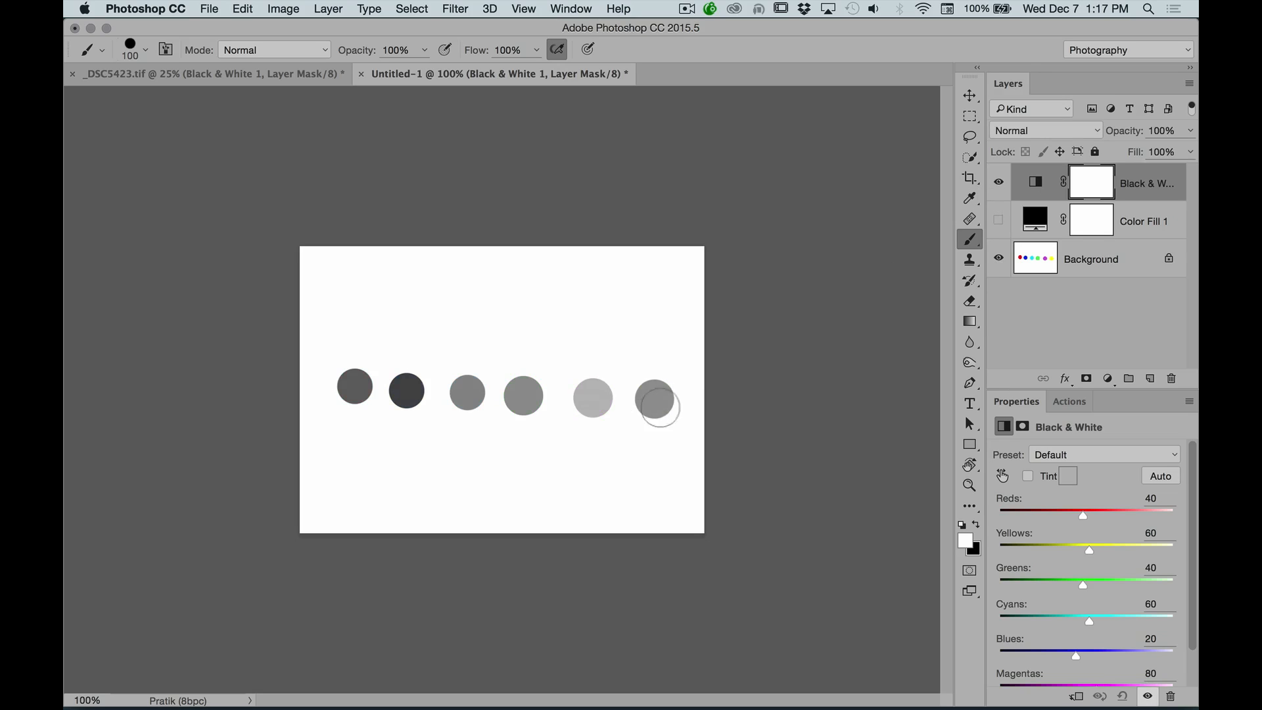
Reduce the brush size to 35 px
key(bracketleft)
key(bracketleft)
key(bracketleft)
key(bracketleft)
key(bracketleft)
key(bracketleft)
key(bracketleft)
key(bracketleft)
Toggle the Black & White layer repeatedly to compare its gray conversion with the colored dots, leaving the layer shown
click(998, 183)
click(999, 183)
click(1001, 183)
click(1000, 185)
click(1000, 184)
click(1000, 183)
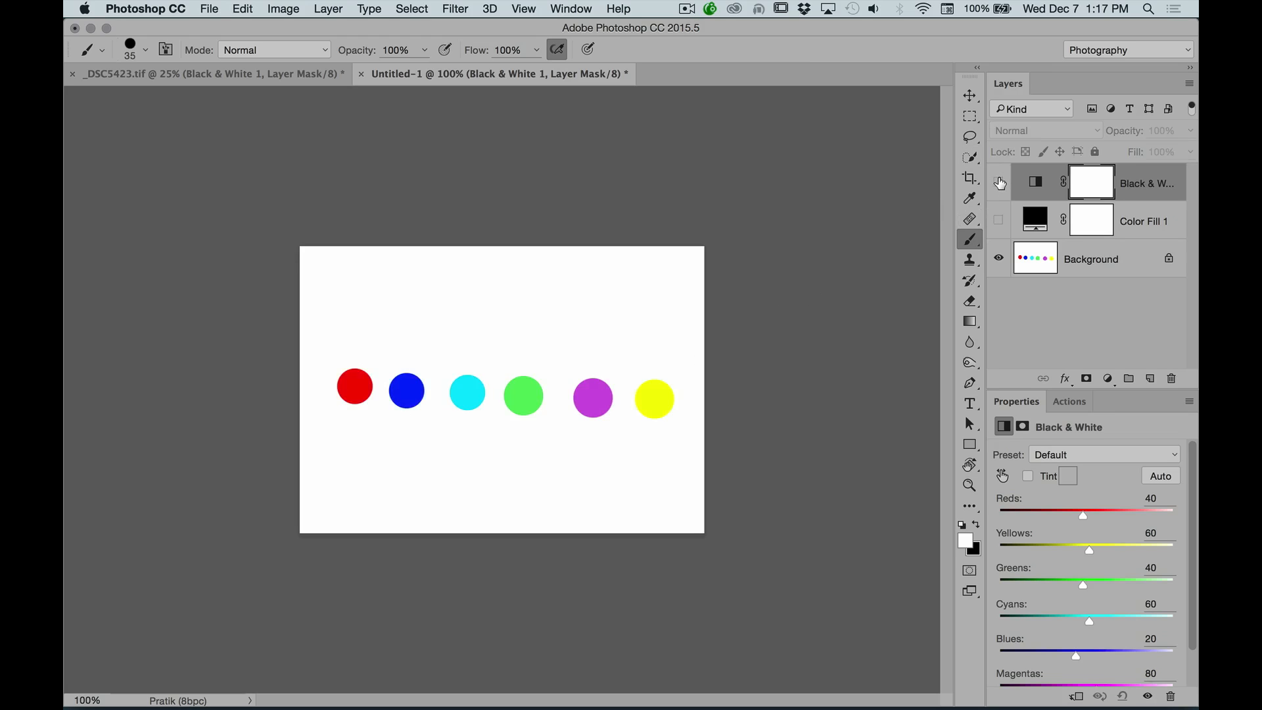
click(999, 185)
click(998, 185)
click(998, 185)
click(999, 184)
click(998, 185)
click(998, 186)
click(999, 188)
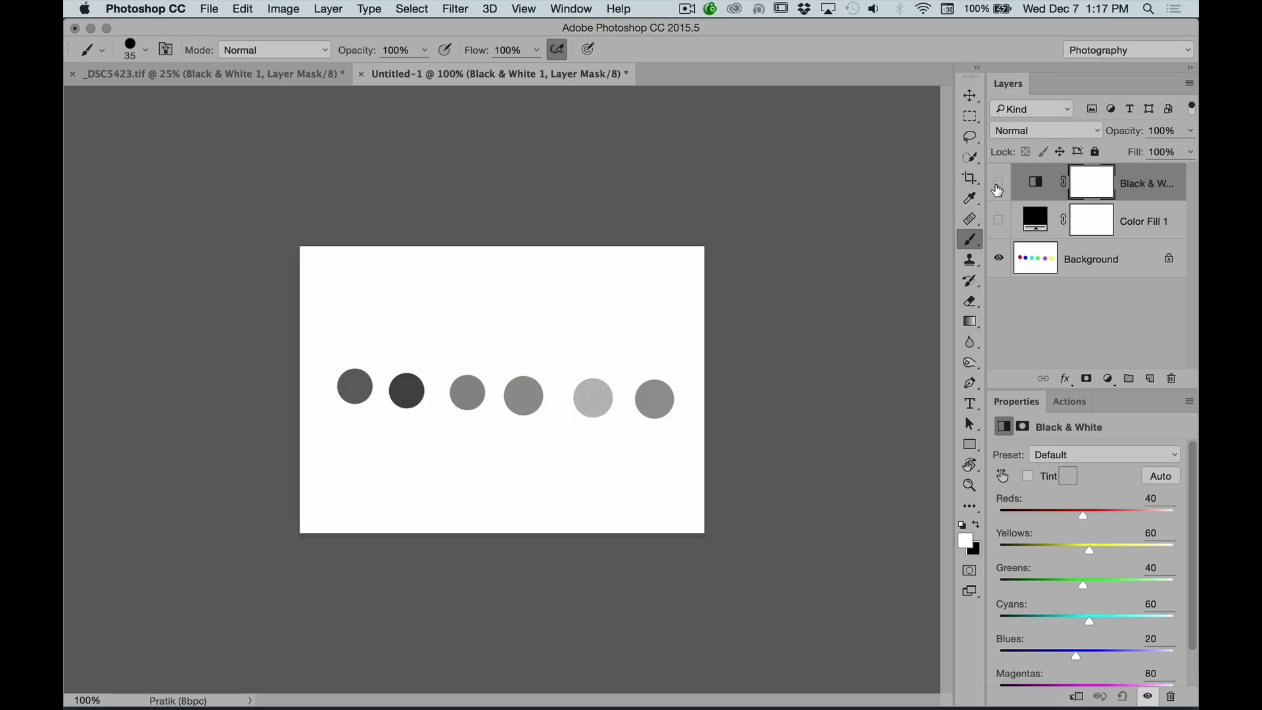
click(999, 189)
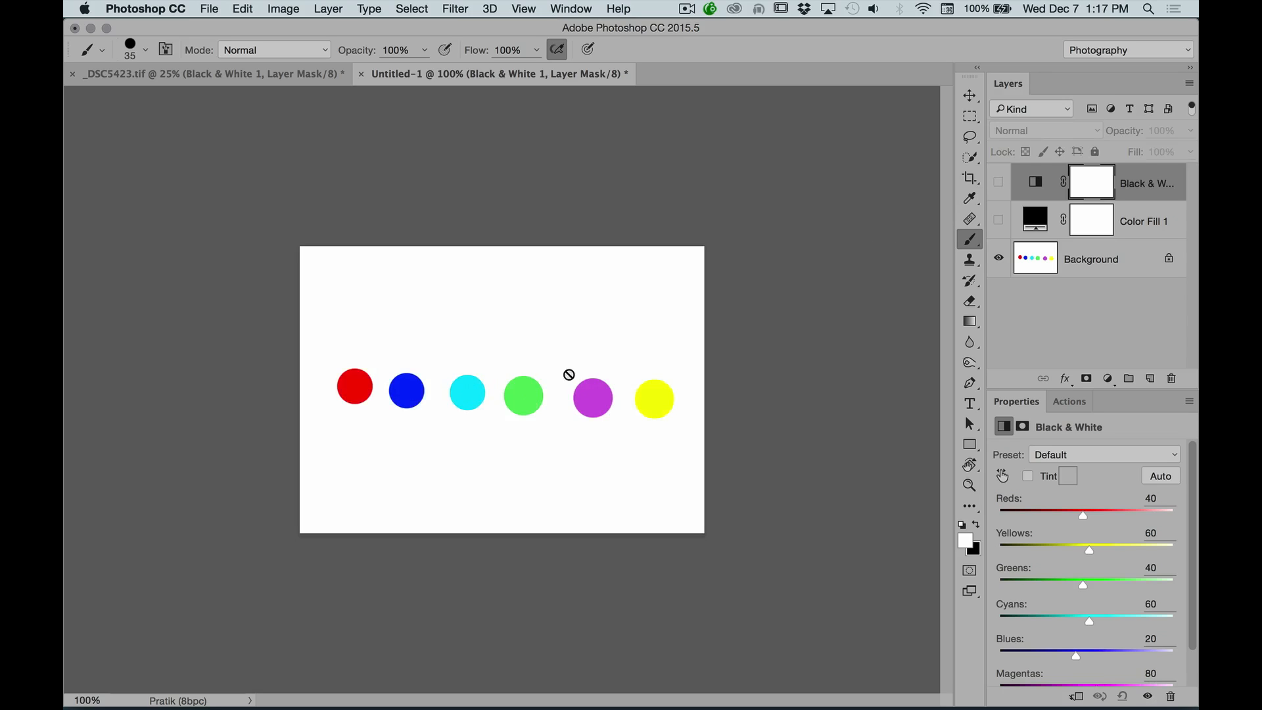
click(1000, 186)
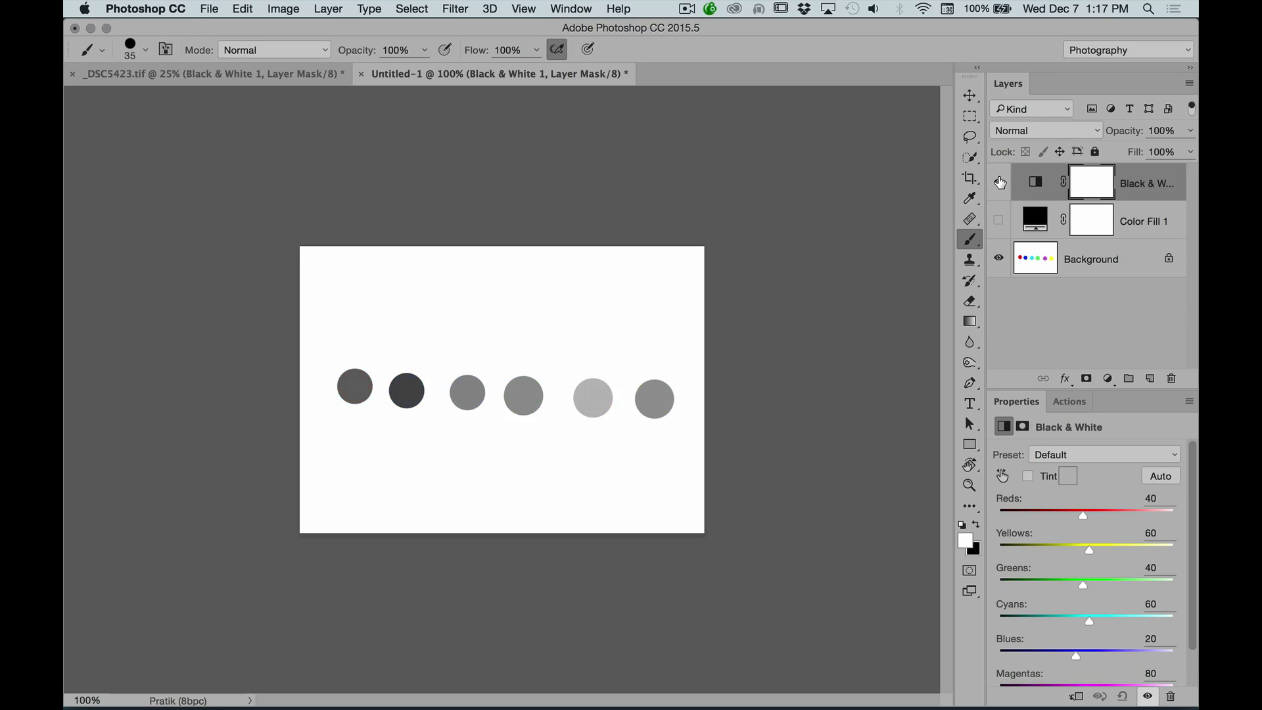
Toggle the Black & White layer's visibility to compare its grays with the colored dots, leaving the layer hidden
click(999, 184)
click(999, 184)
click(1000, 185)
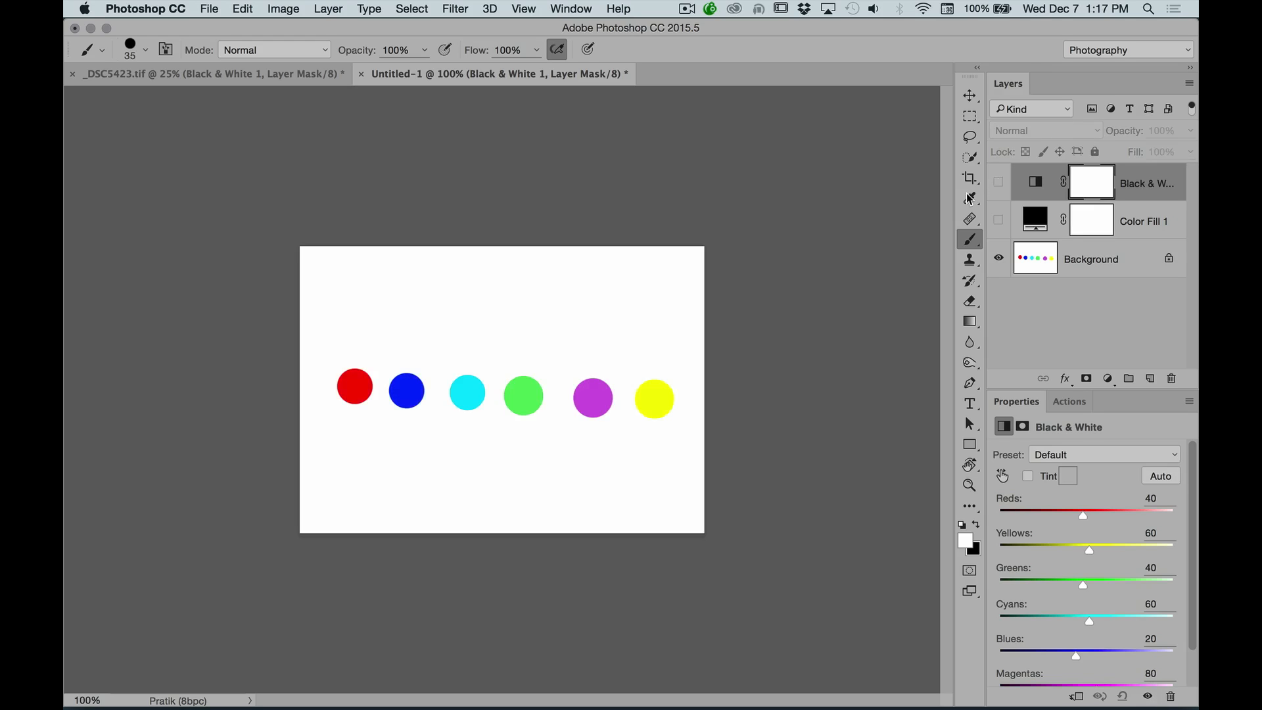
click(1002, 187)
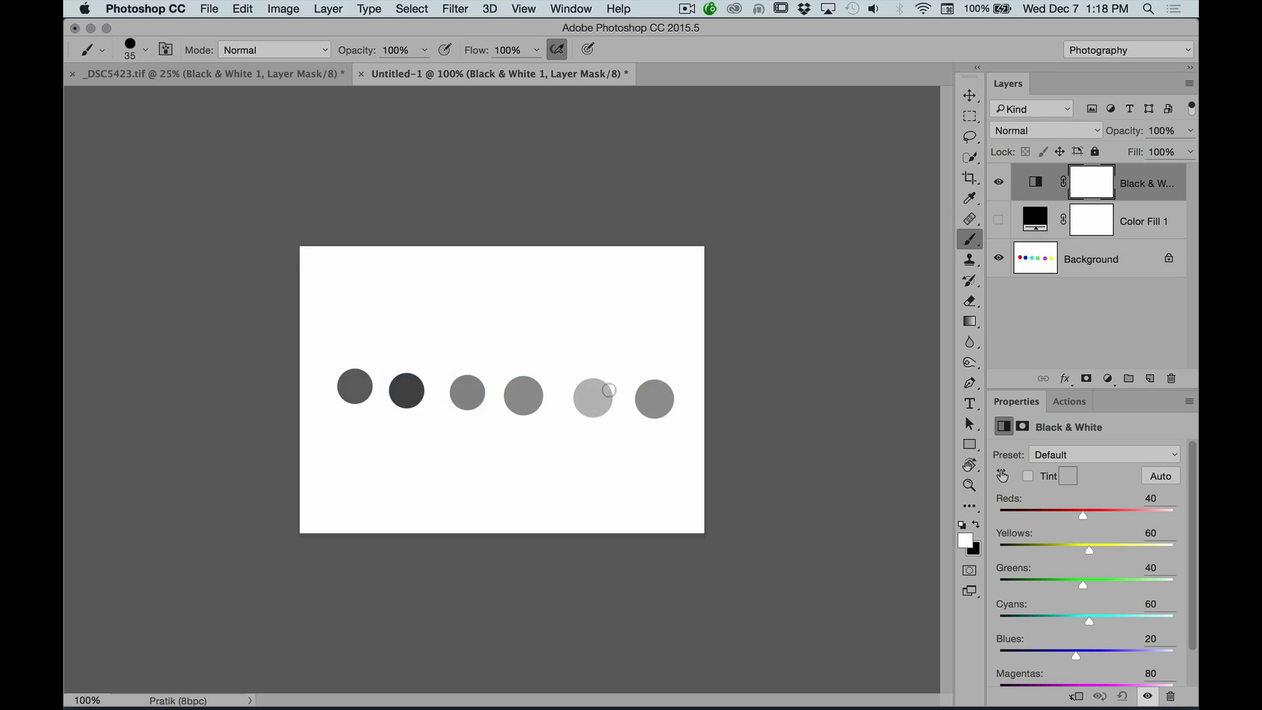
click(999, 182)
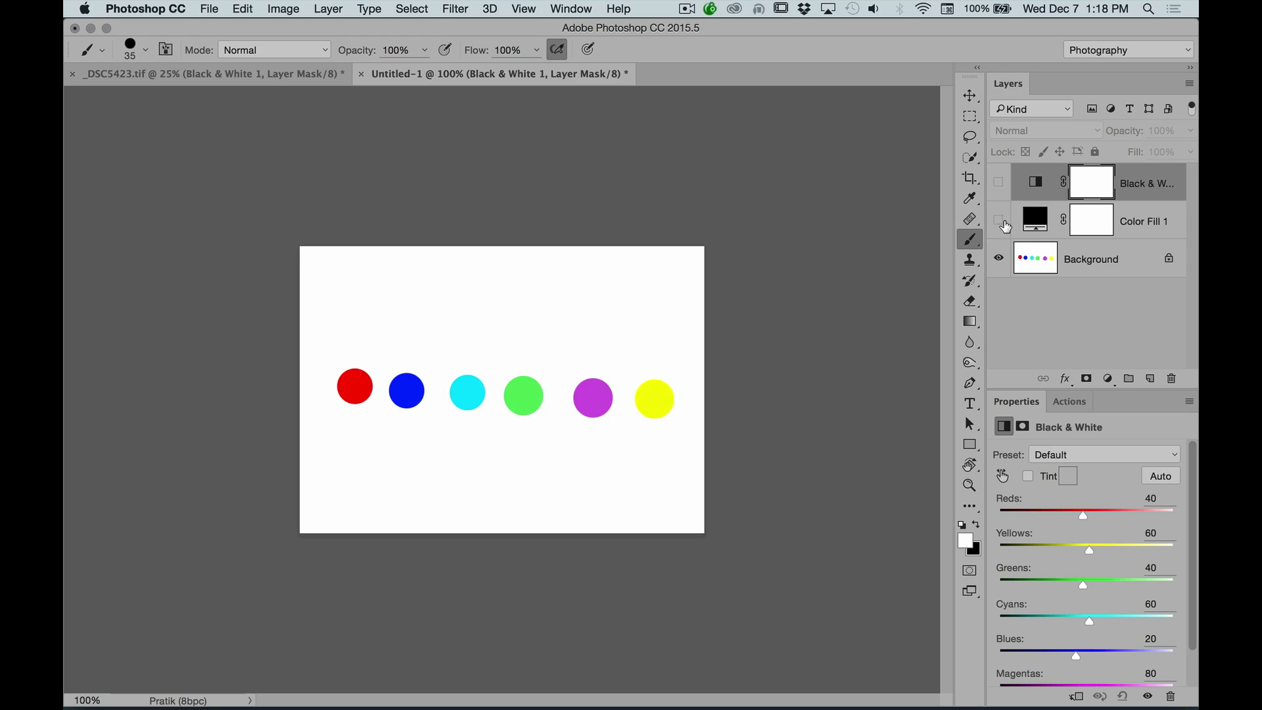
Toggle Color Fill 1 on and off repeatedly to compare its gray tones with the dot colors, leaving it shown
click(999, 222)
click(999, 222)
click(1000, 221)
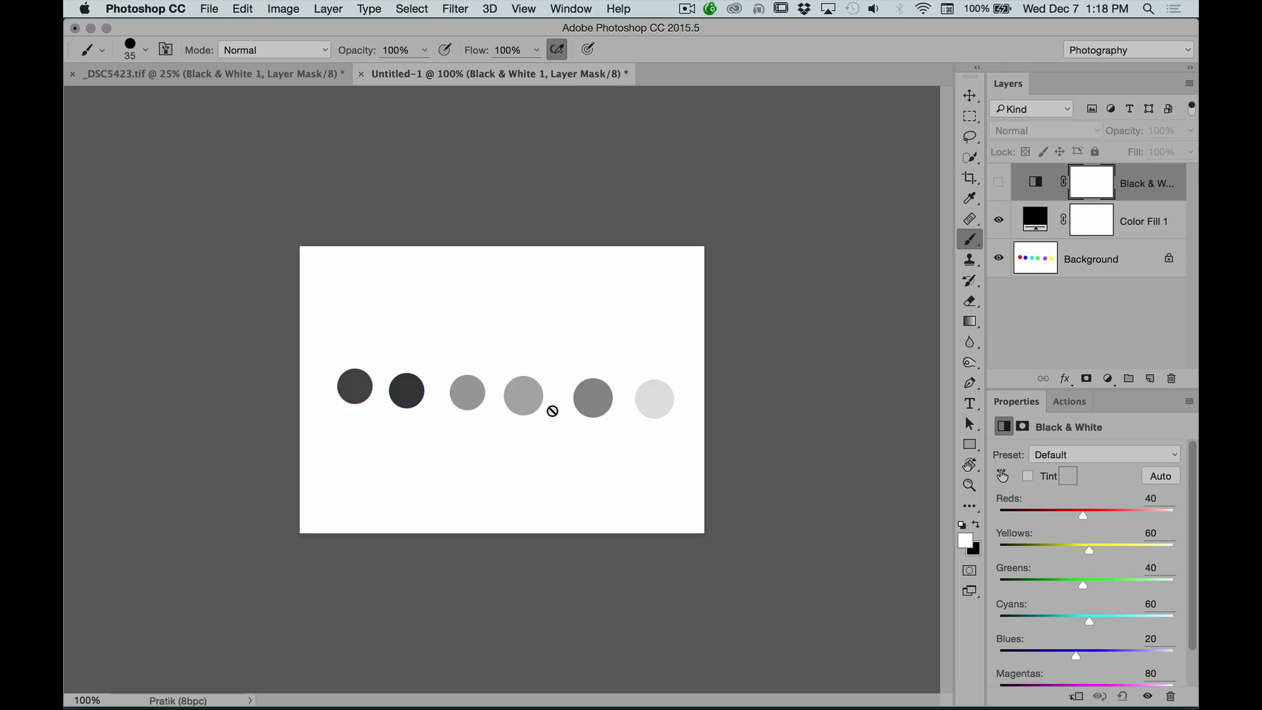
click(1000, 222)
click(999, 222)
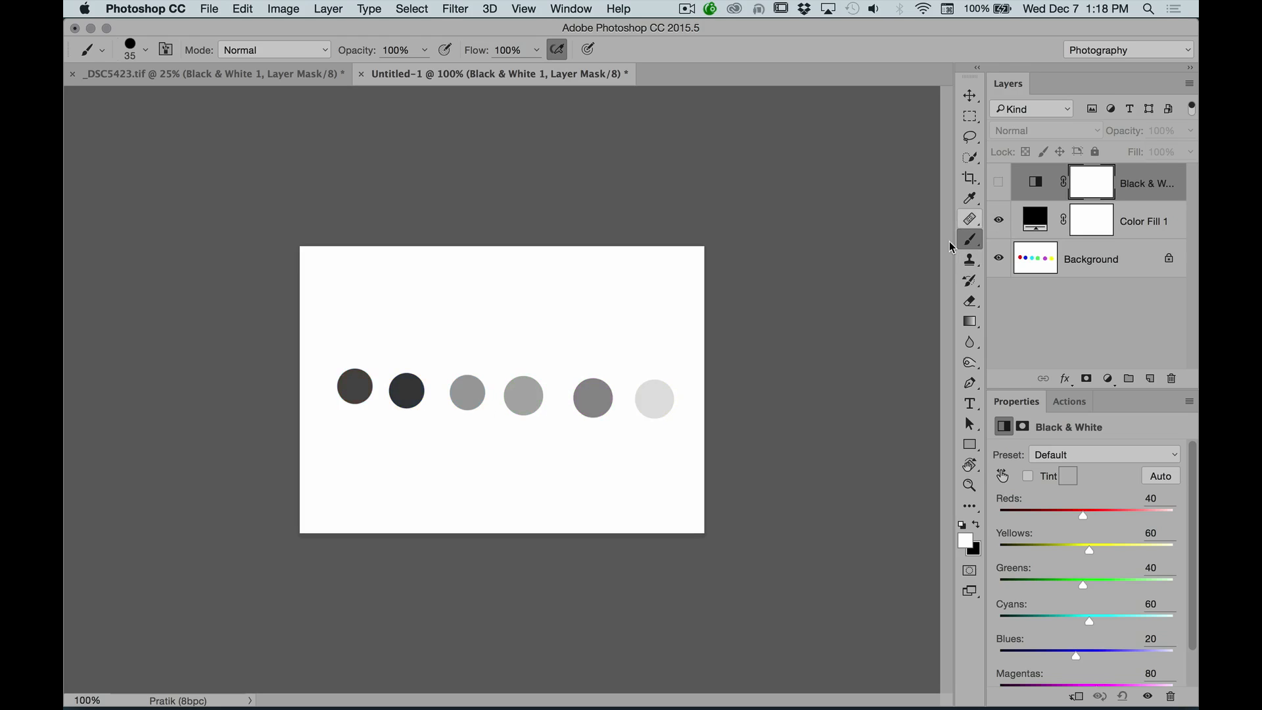
click(1000, 223)
click(1000, 223)
Delete the Color Fill 1 and Black & White layers and close the Untitled-1 test document without saving
click(1144, 222)
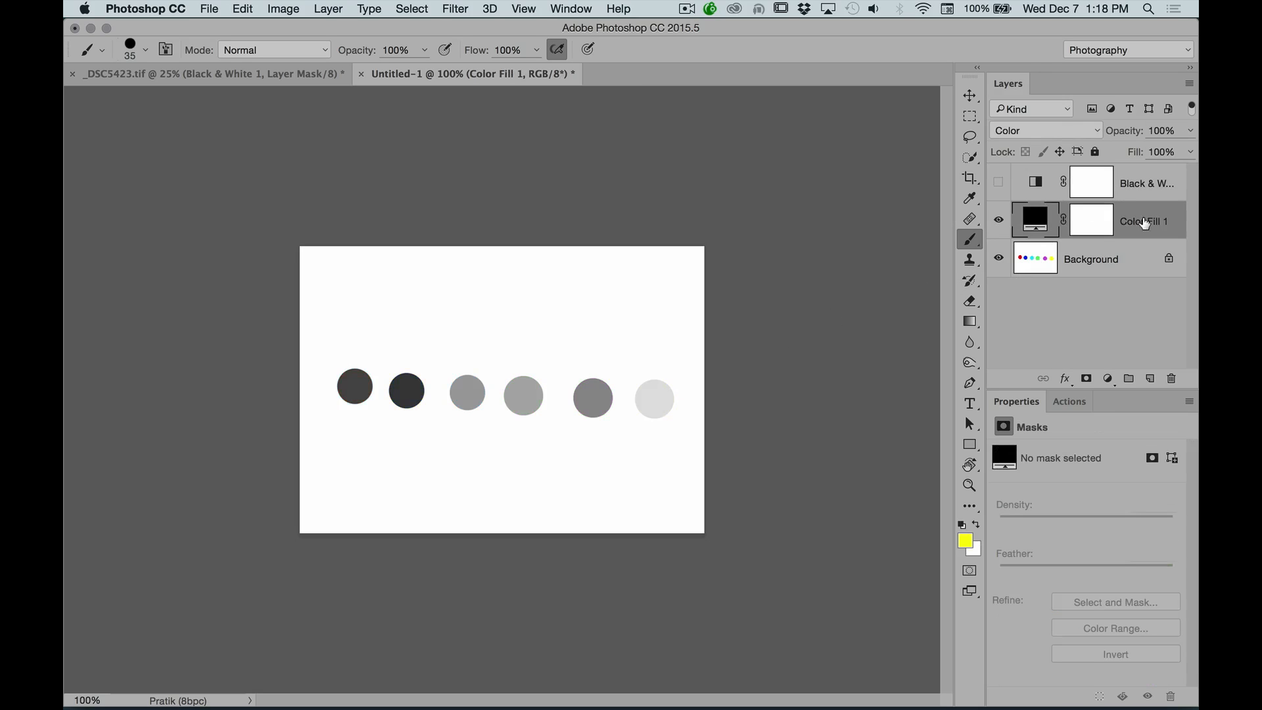
key(BackSpace)
click(1130, 189)
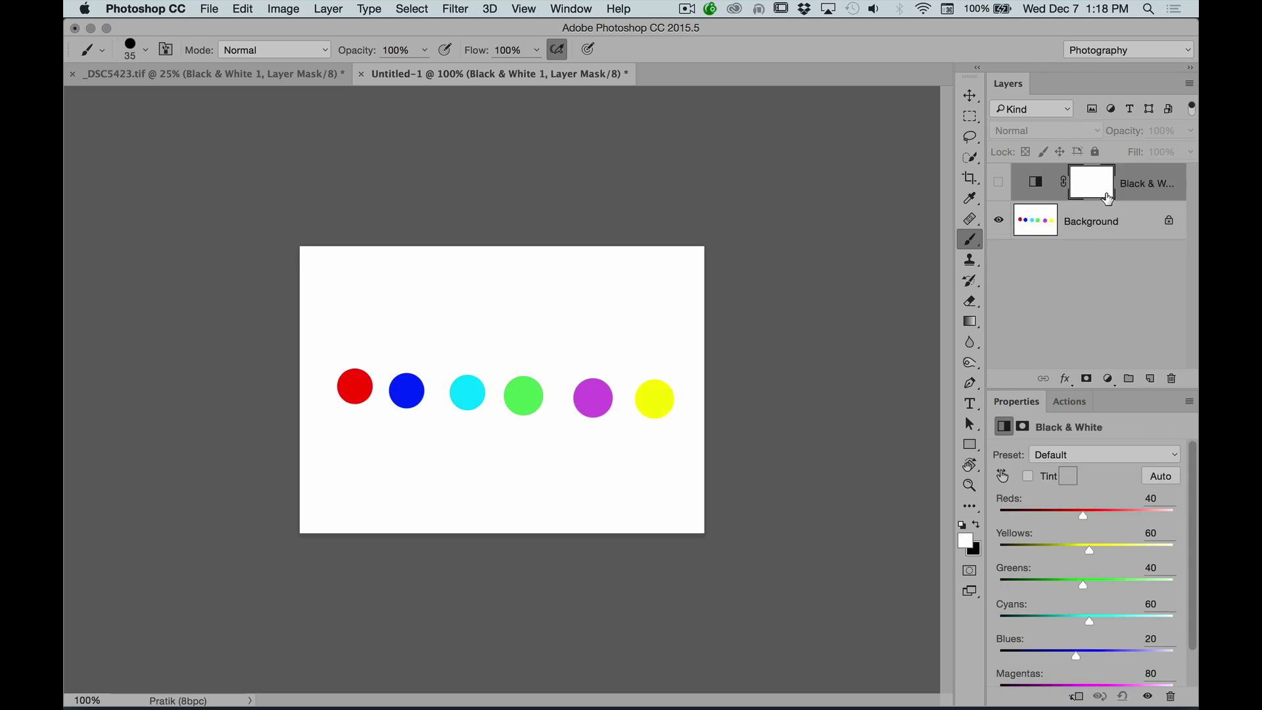
key(BackSpace)
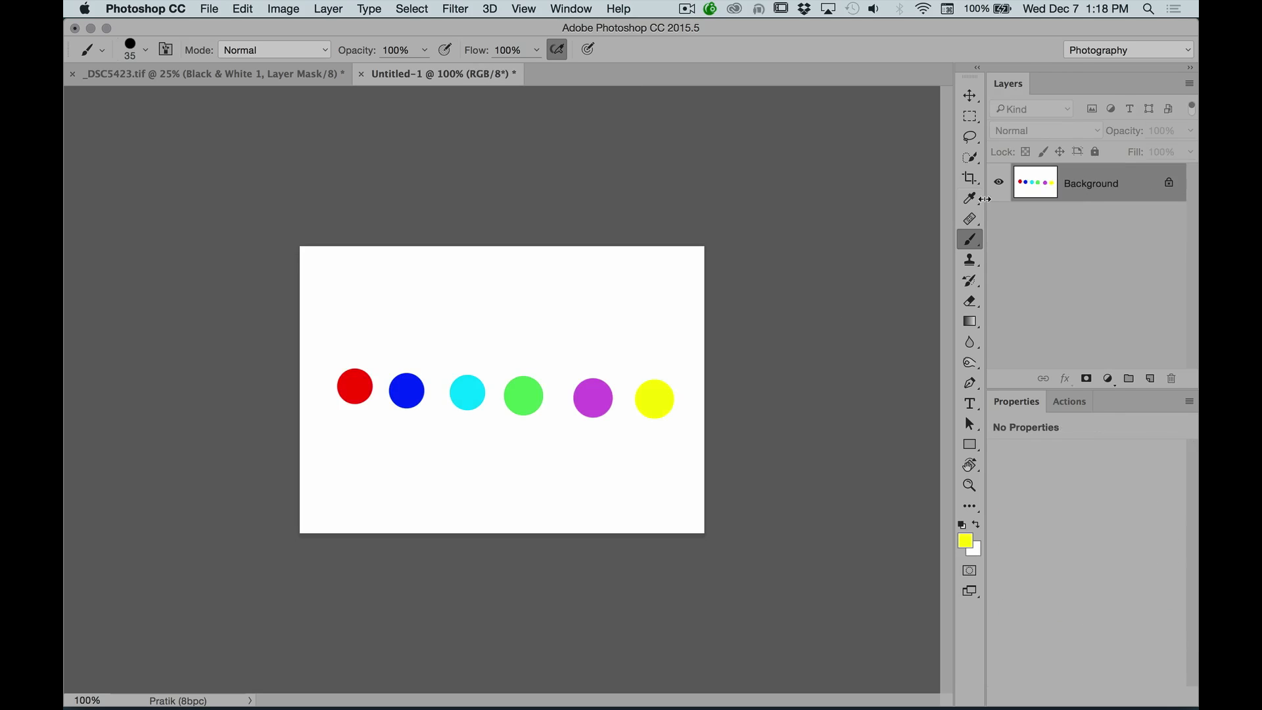
click(361, 73)
click(557, 258)
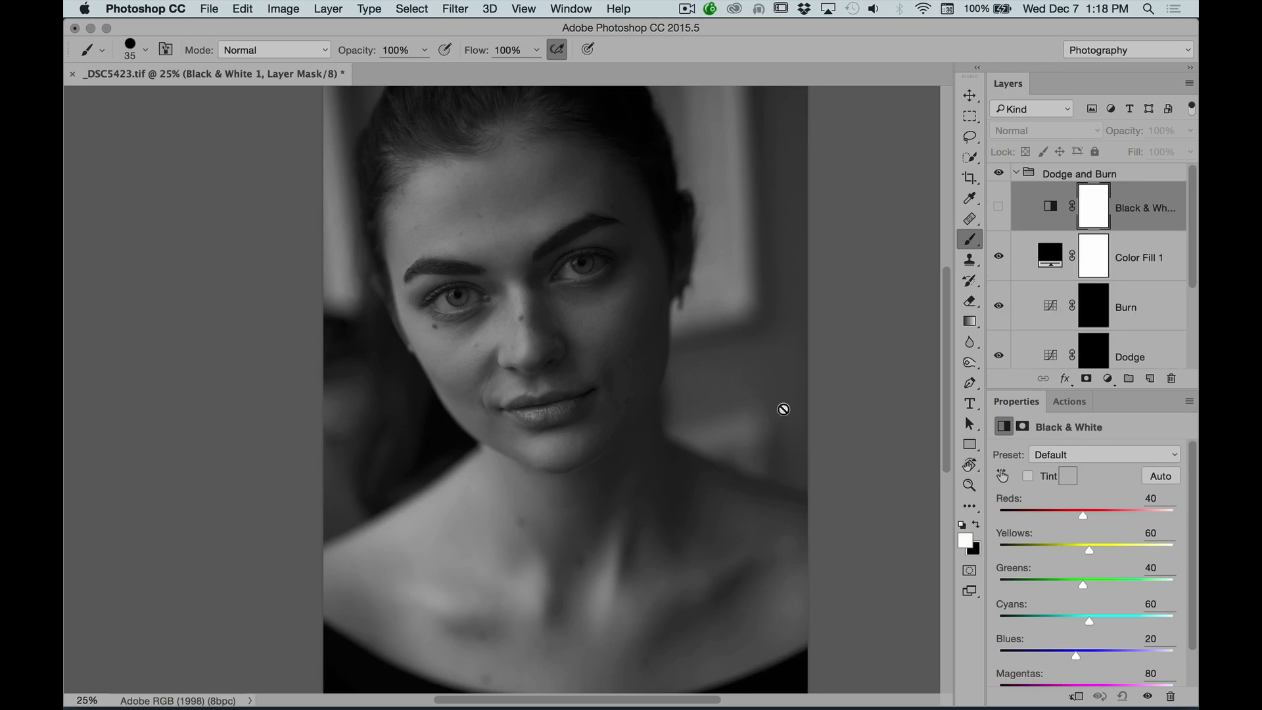
Compare the Color Fill 1 and Black & White conversions on the portrait's face by toggling the helper layers' visibility
click(999, 255)
click(999, 209)
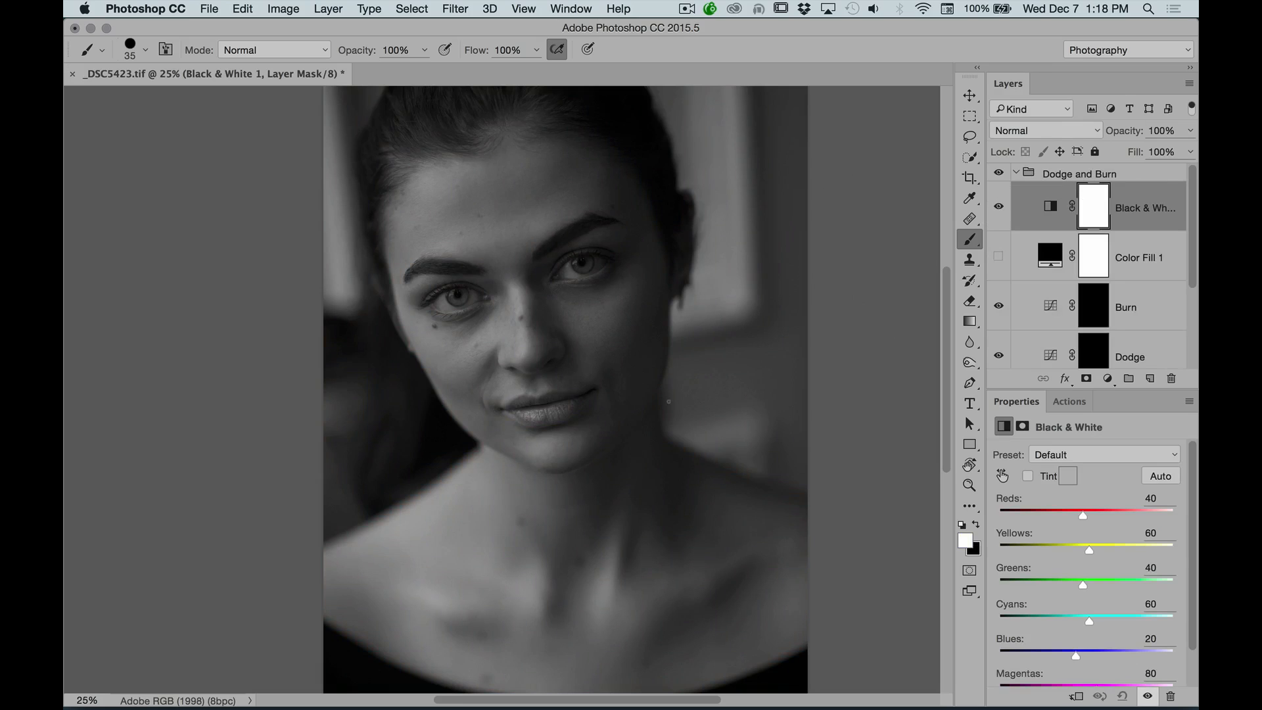
click(999, 255)
key(z)
drag(507, 325, 553, 330)
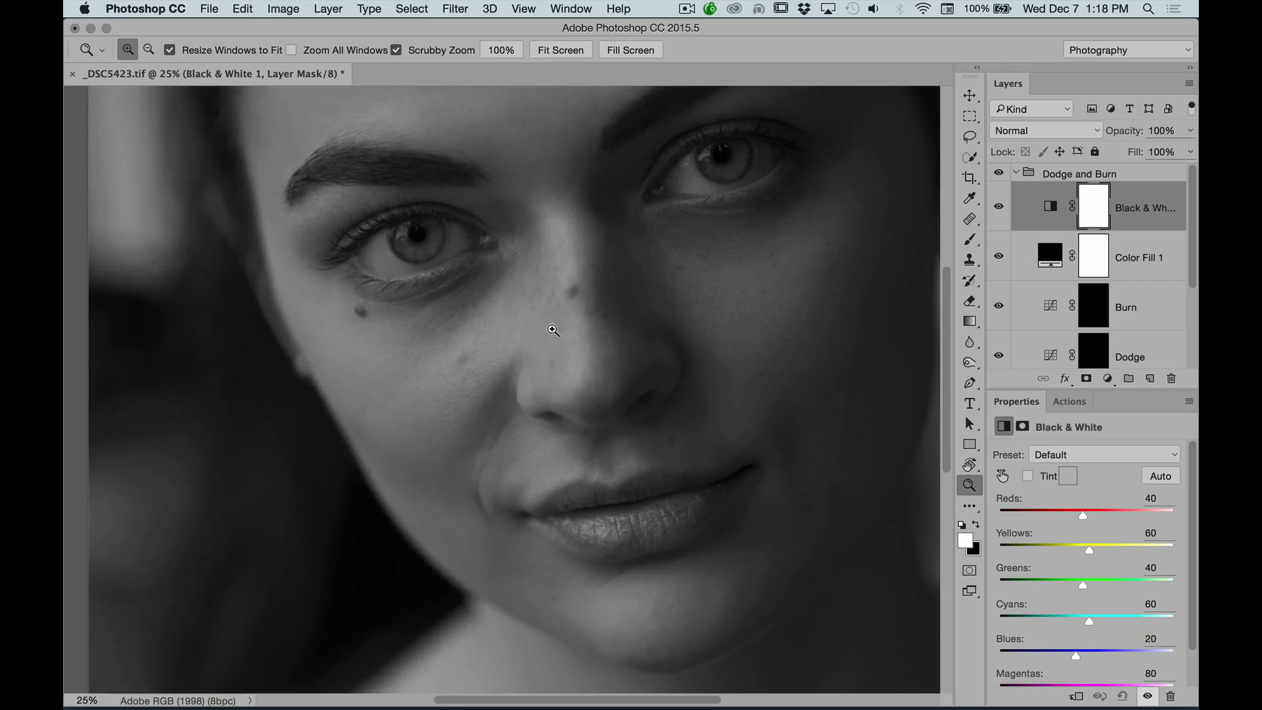
key(b)
click(1000, 258)
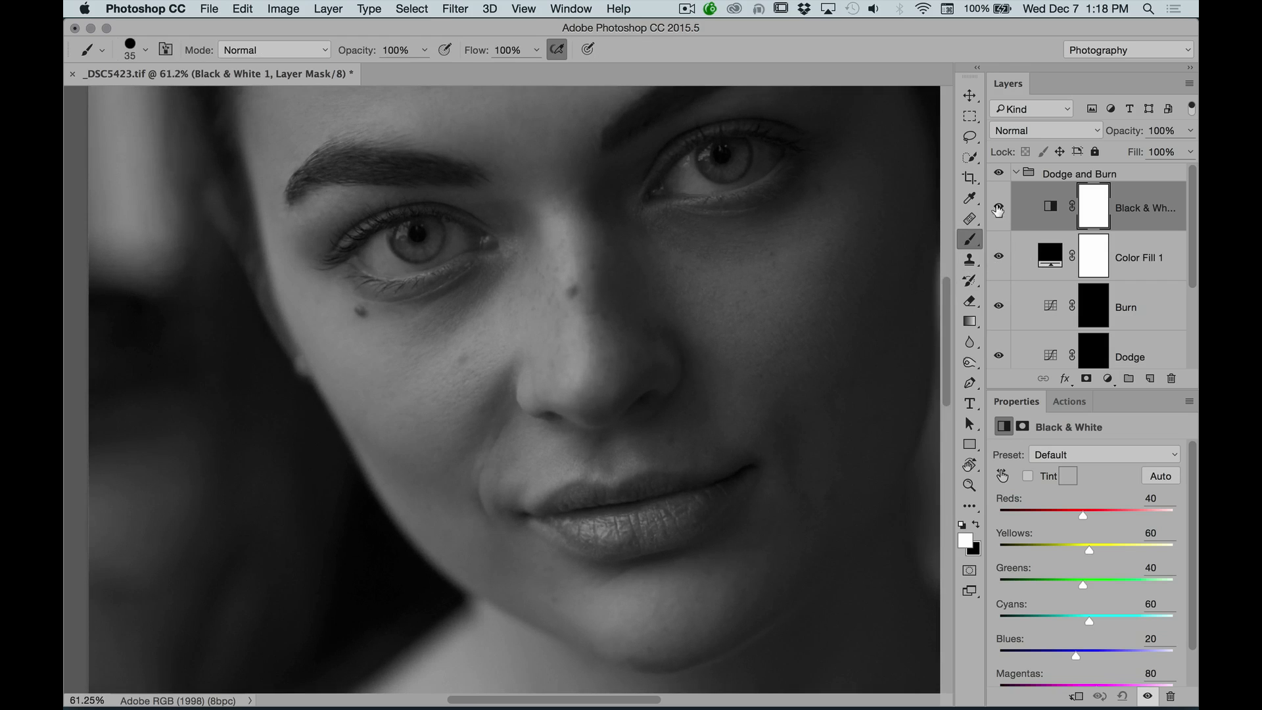
click(1000, 258)
click(1000, 257)
click(1000, 258)
Hide and delete the Black & White layer in the Dodge and Burn group, keeping Color Fill 1 as the helper
click(1000, 209)
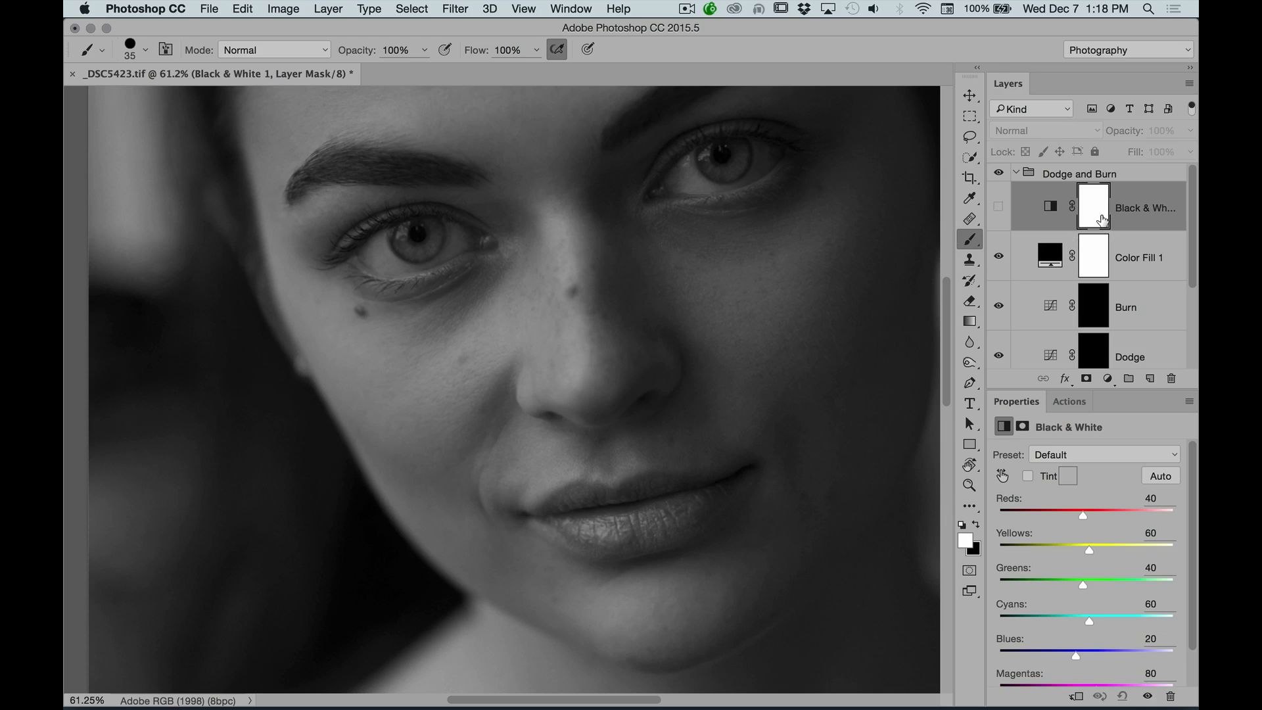
key(BackSpace)
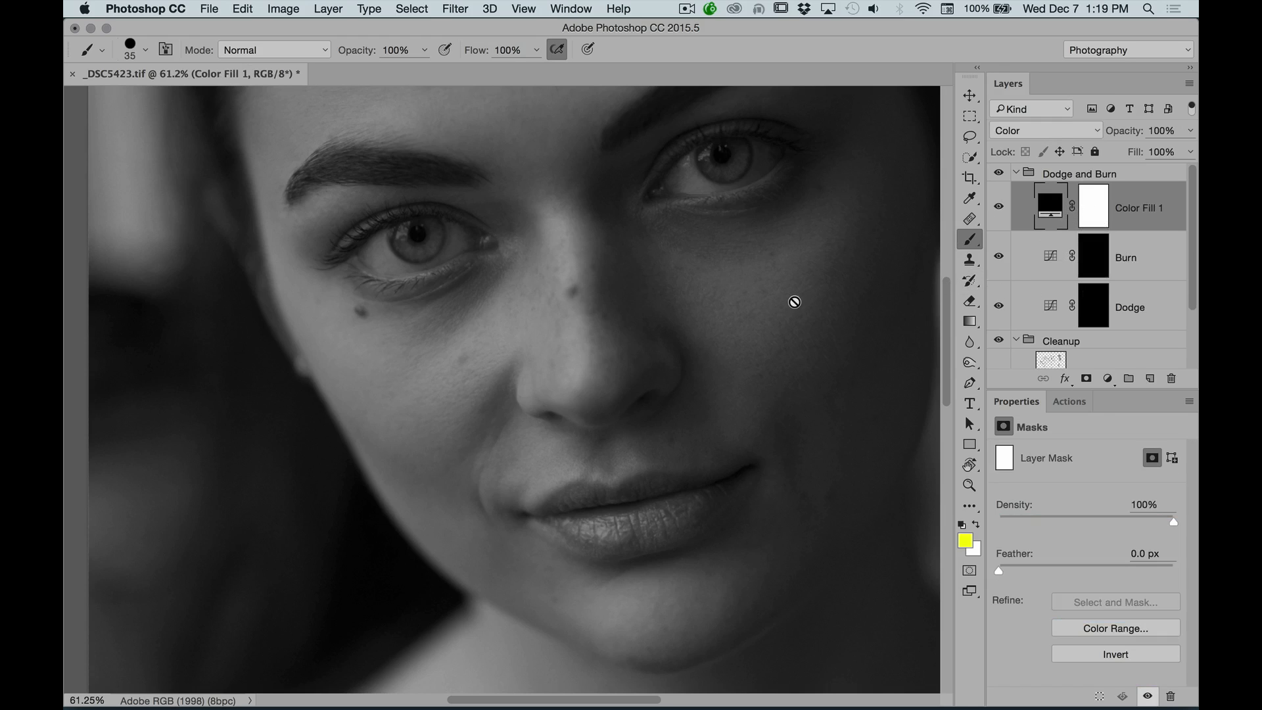
key(super+minus)
key(super+minus)
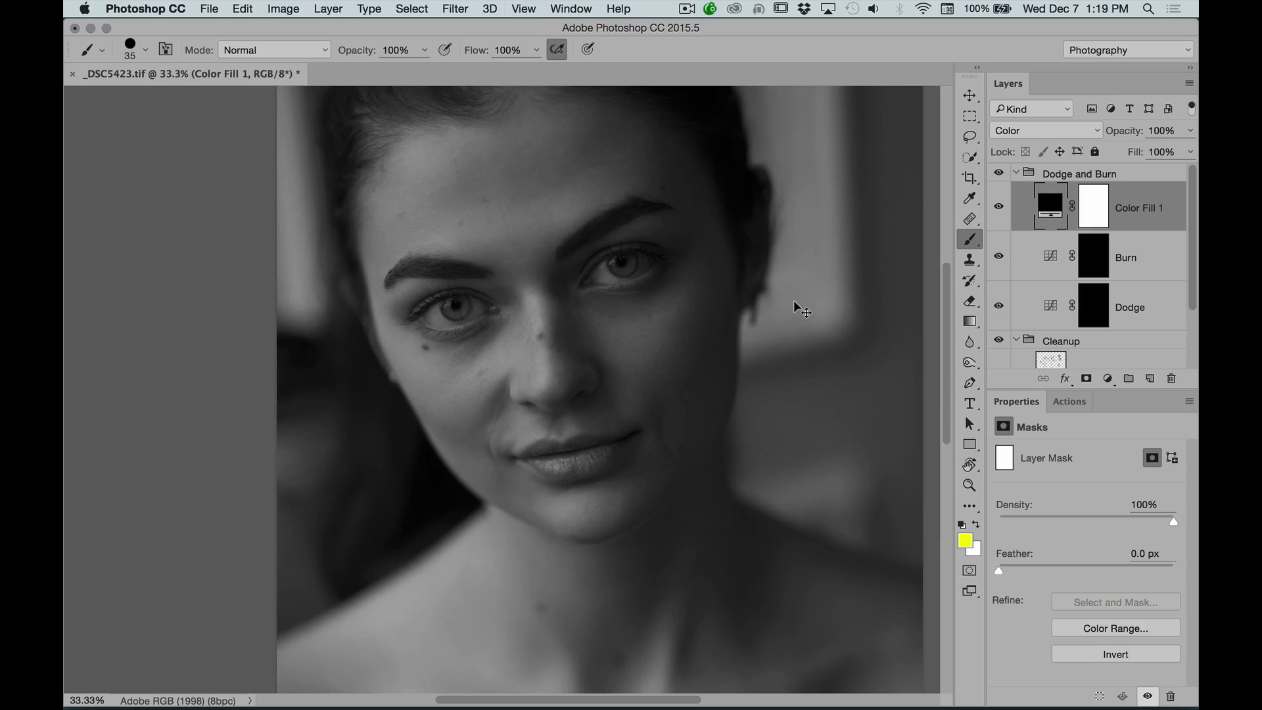
Select the Dodge layer's mask for painting and raise the display brightness
click(1095, 307)
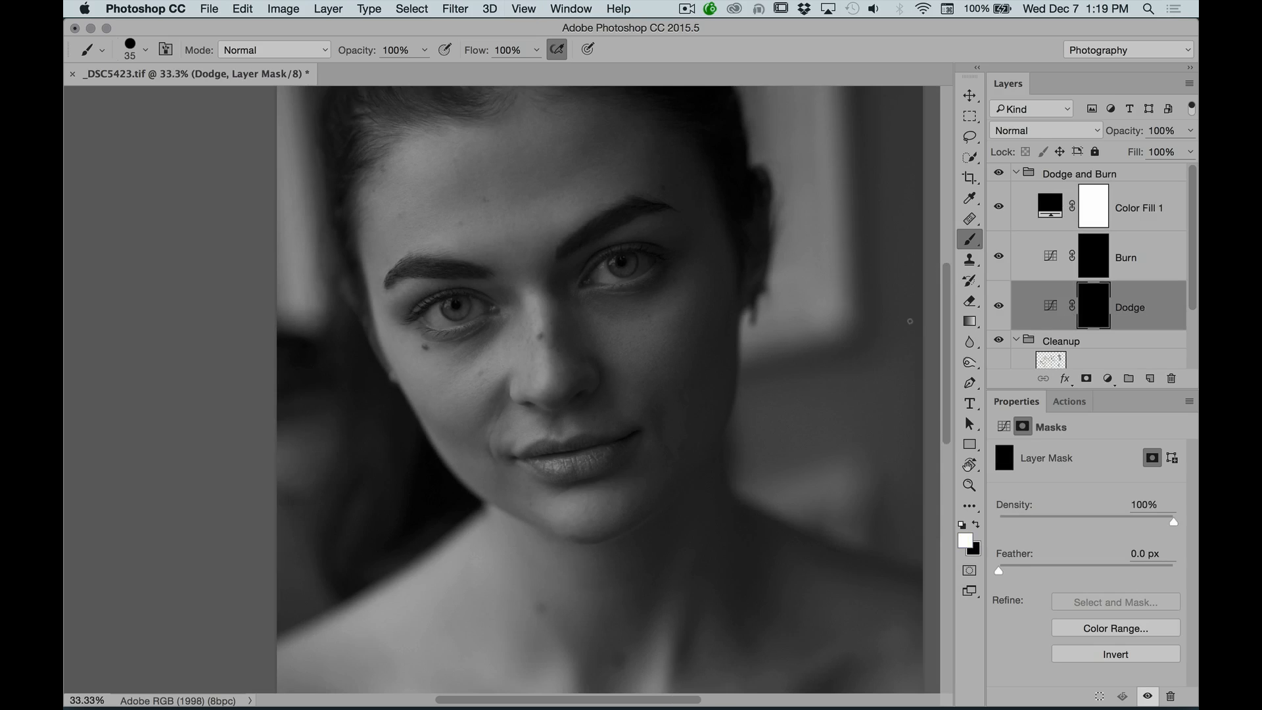
key(XF86MonBrightnessUp)
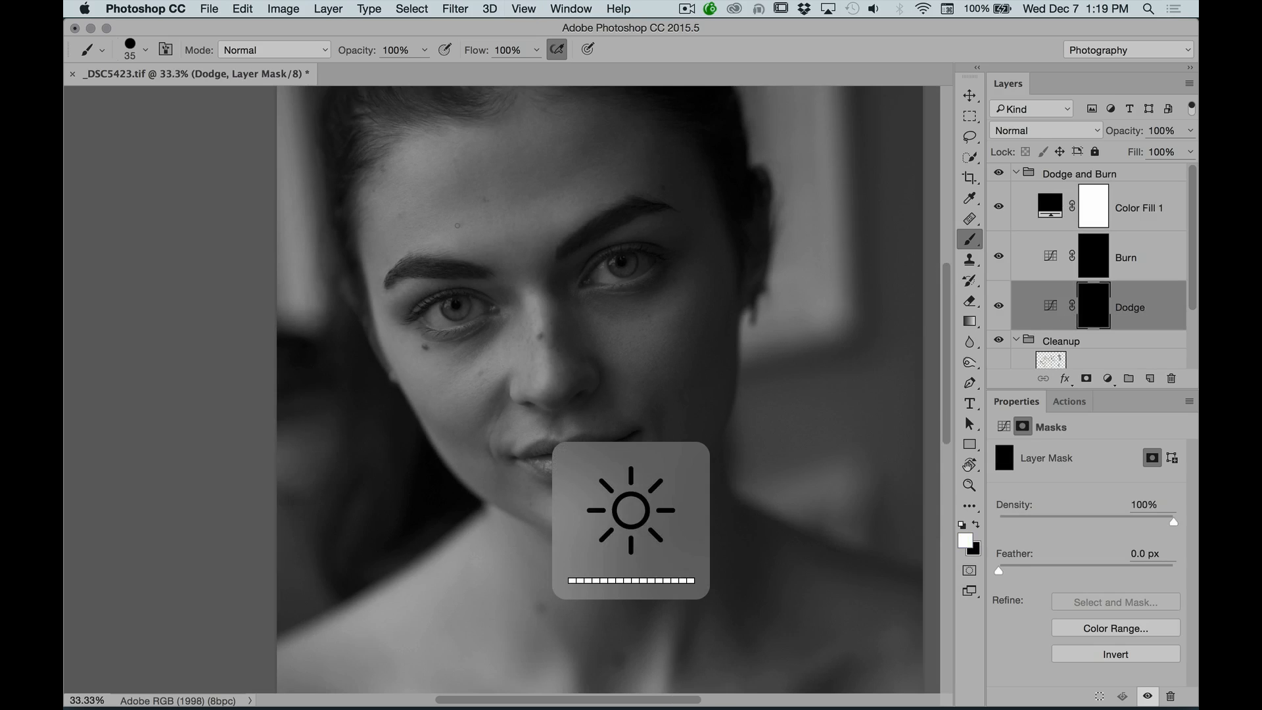
key(z)
drag(615, 315, 584, 326)
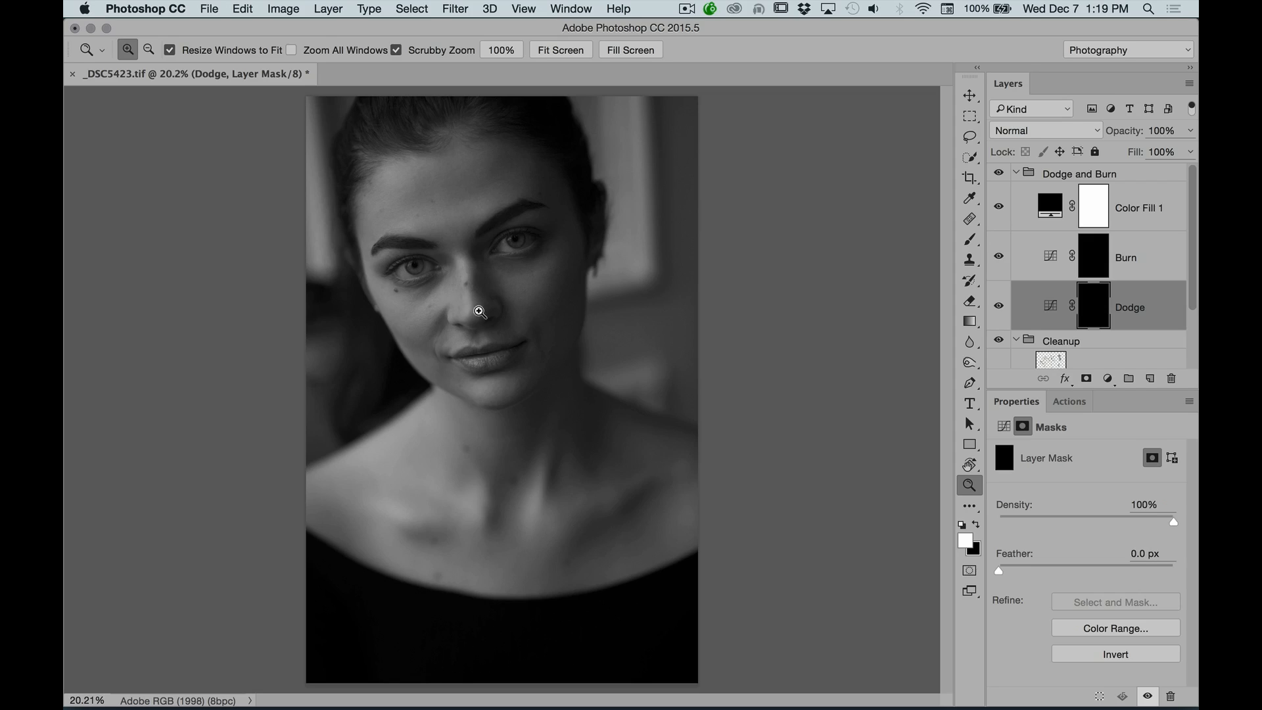
key(b)
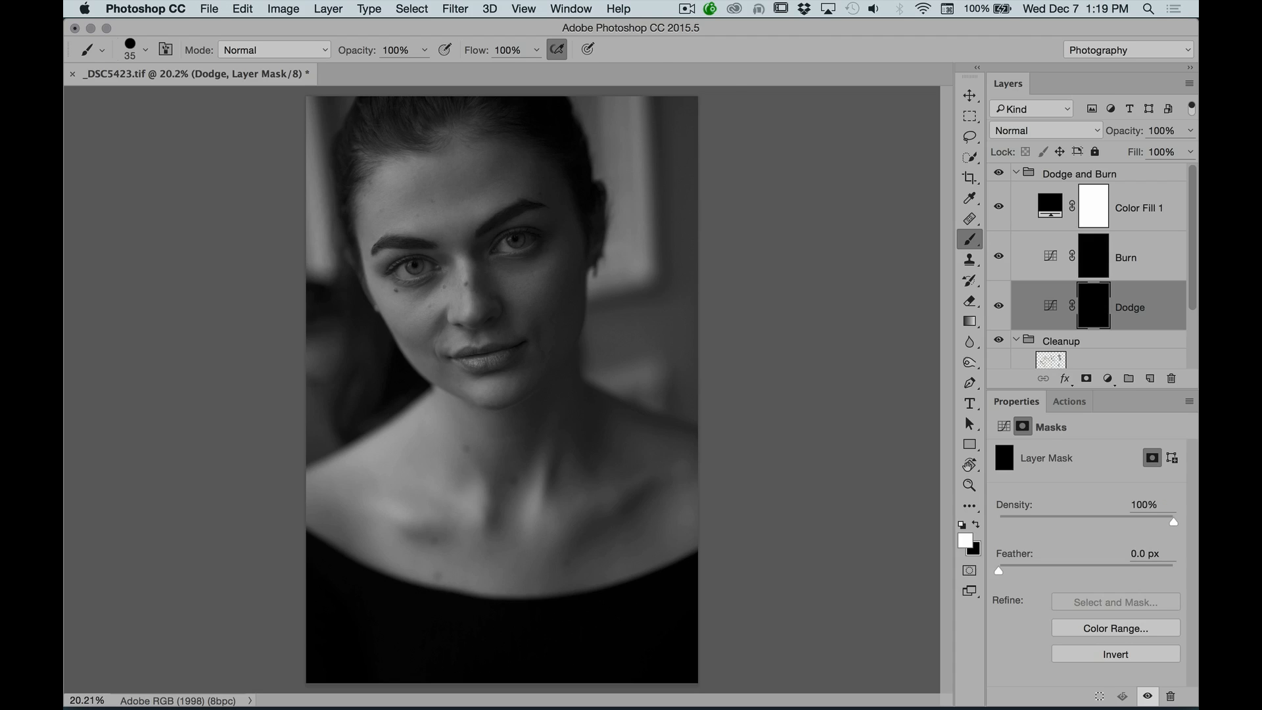
key(super+space)
mouse_move(439, 290)
mouse_down()
mouse_move(474, 282)
mouse_move(445, 299)
mouse_move(714, 343)
mouse_up()
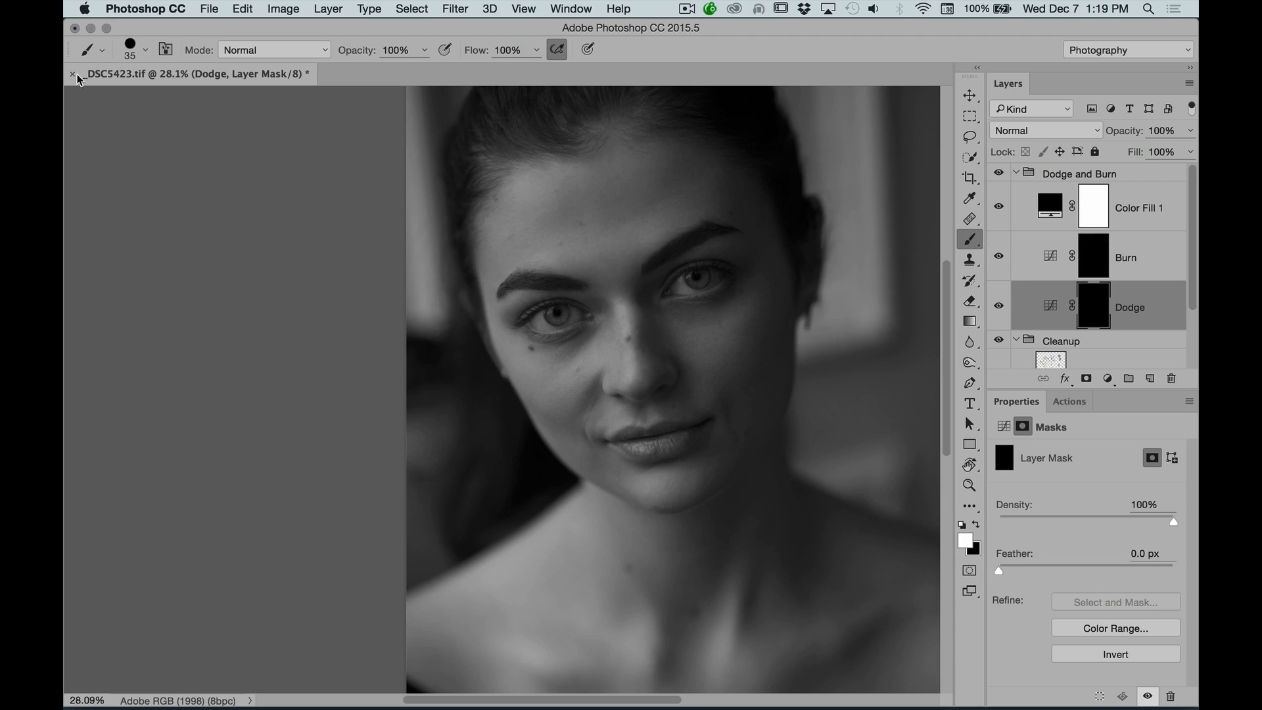
Set the brush to 0% hardness and 1% flow, and enlarge it to 400 px
click(145, 51)
click(155, 138)
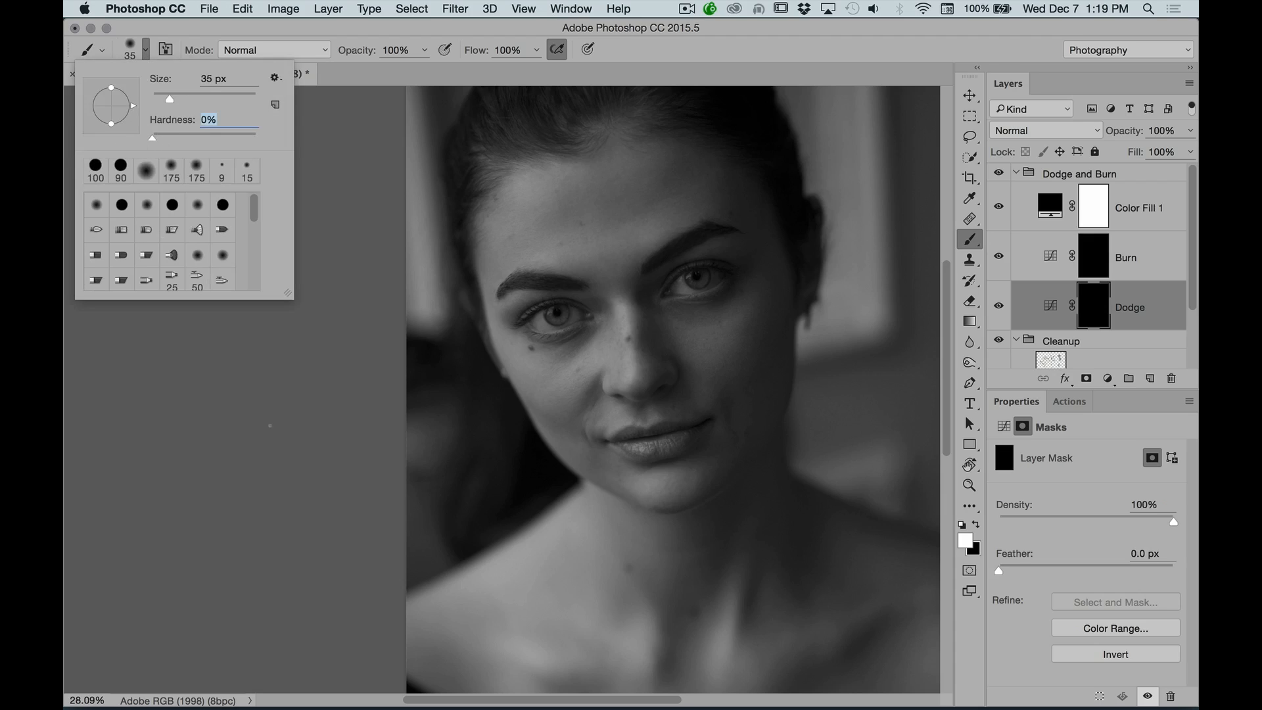
click(665, 26)
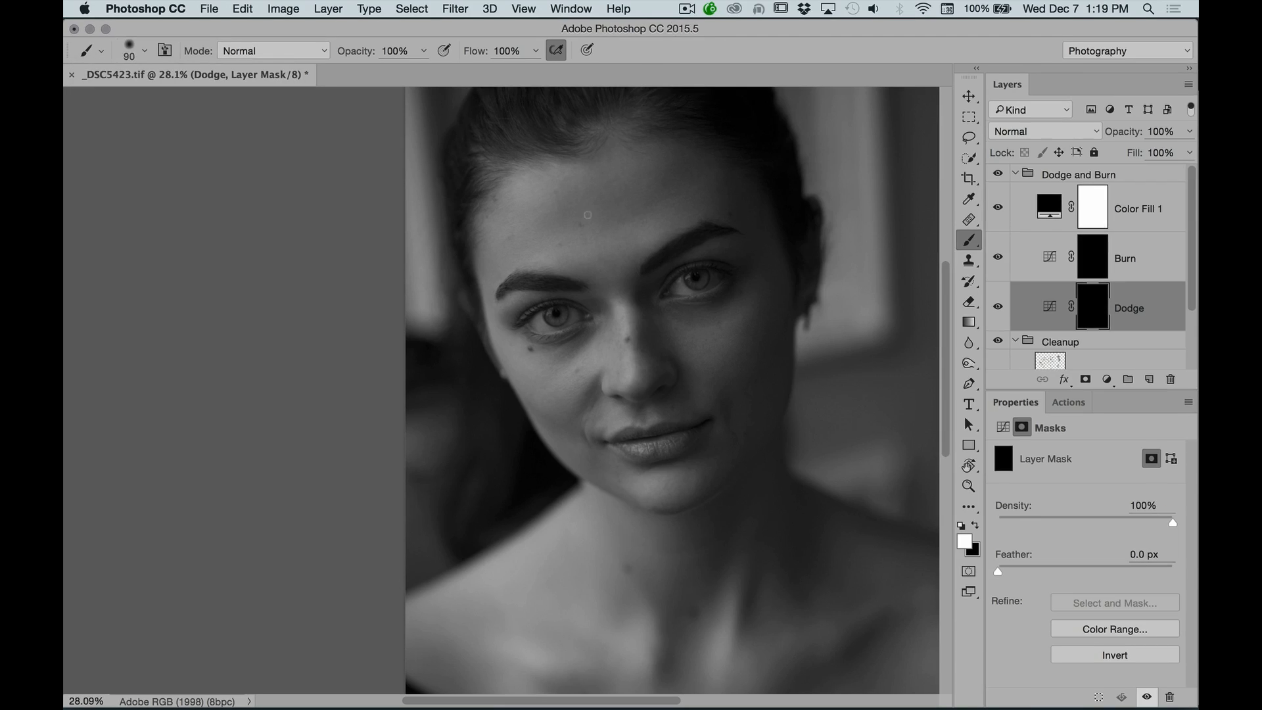
key(bracketright)
key(bracketright)
key(z)
click(682, 329)
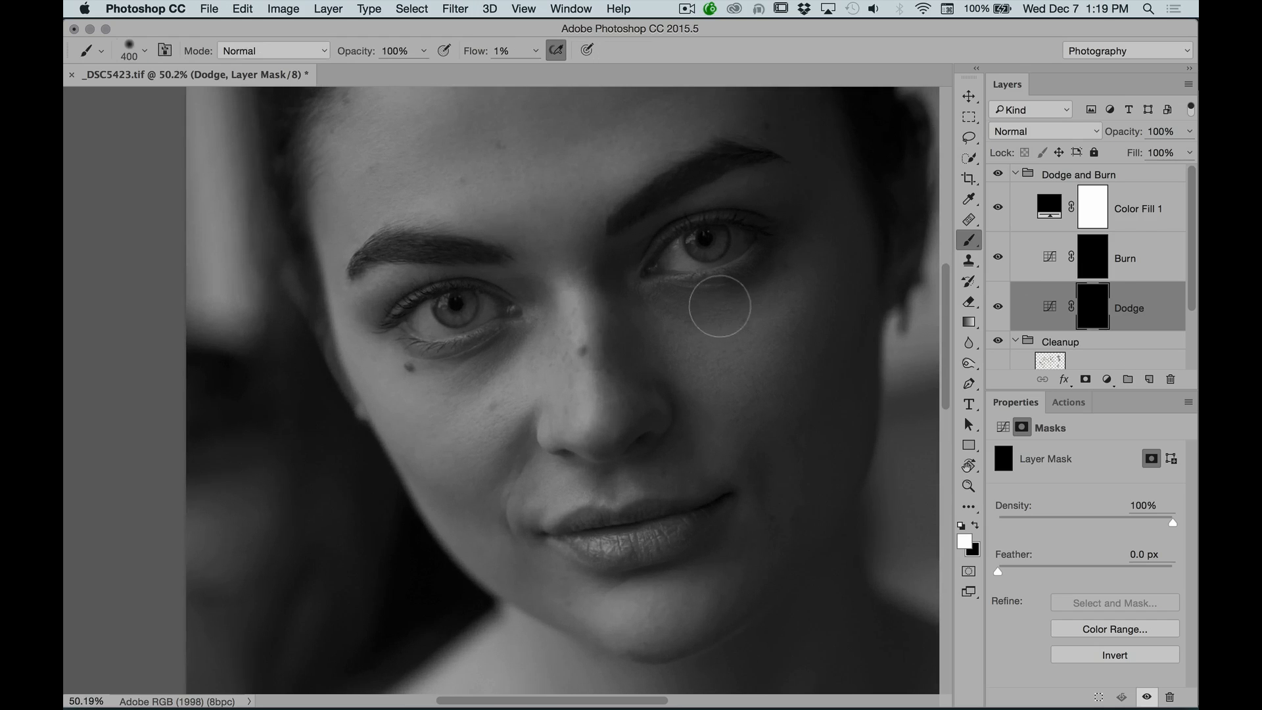
Rotate the canvas view to about 108° and frame the face for brushing around the eyes
key(r)
mouse_move(592, 290)
mouse_down()
mouse_move(490, 238)
mouse_move(701, 217)
mouse_move(739, 282)
mouse_move(685, 361)
mouse_move(684, 271)
mouse_move(721, 190)
mouse_up()
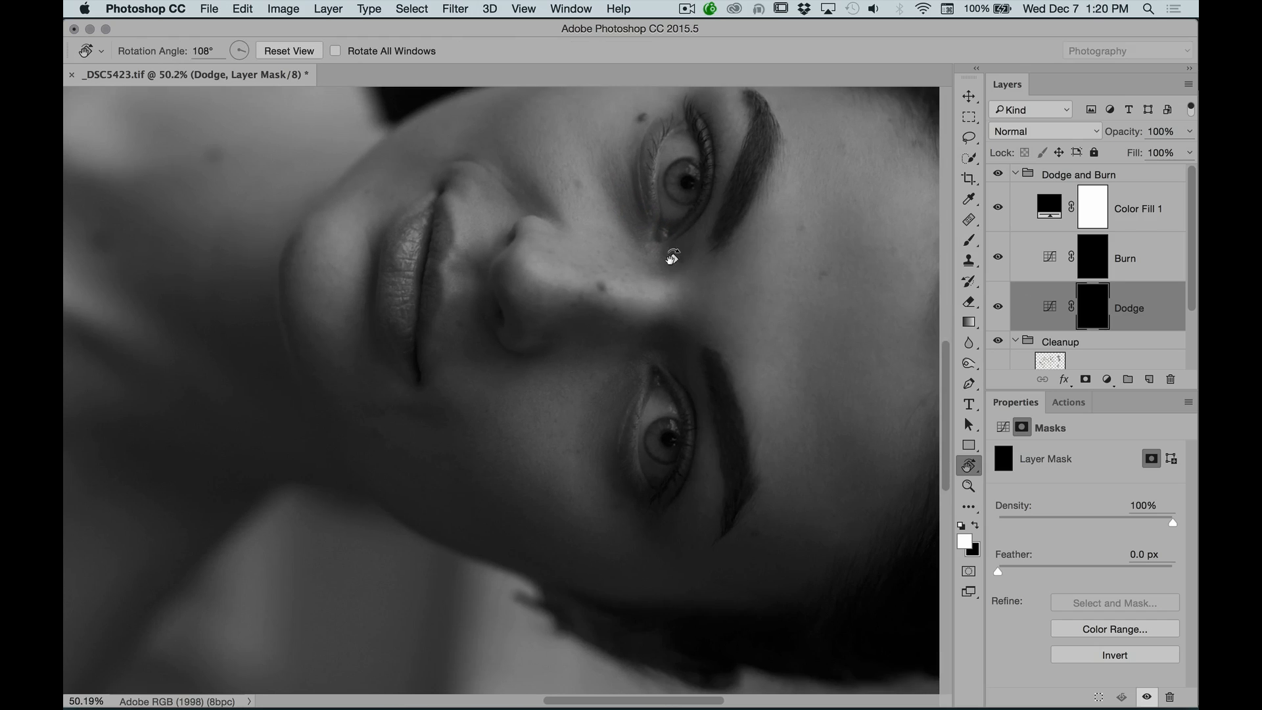
key(super+space)
drag(694, 255, 660, 302)
key(b)
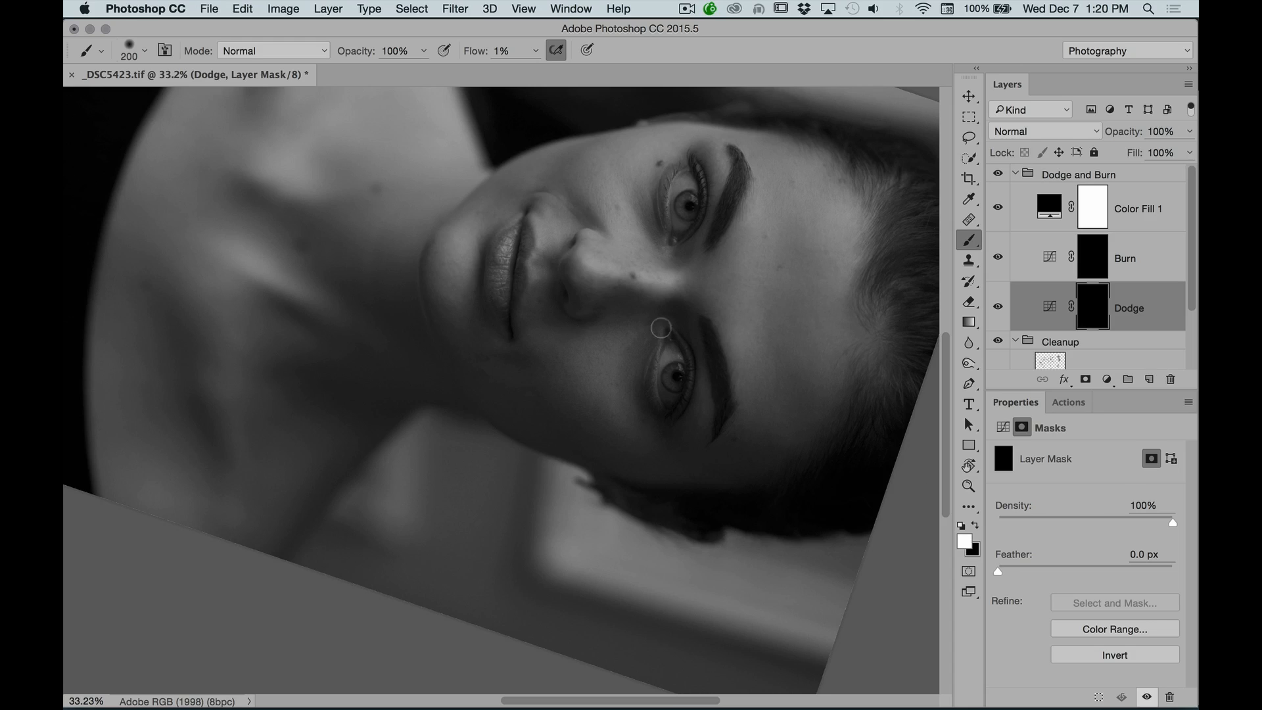
drag(655, 307, 647, 388)
key(super+space)
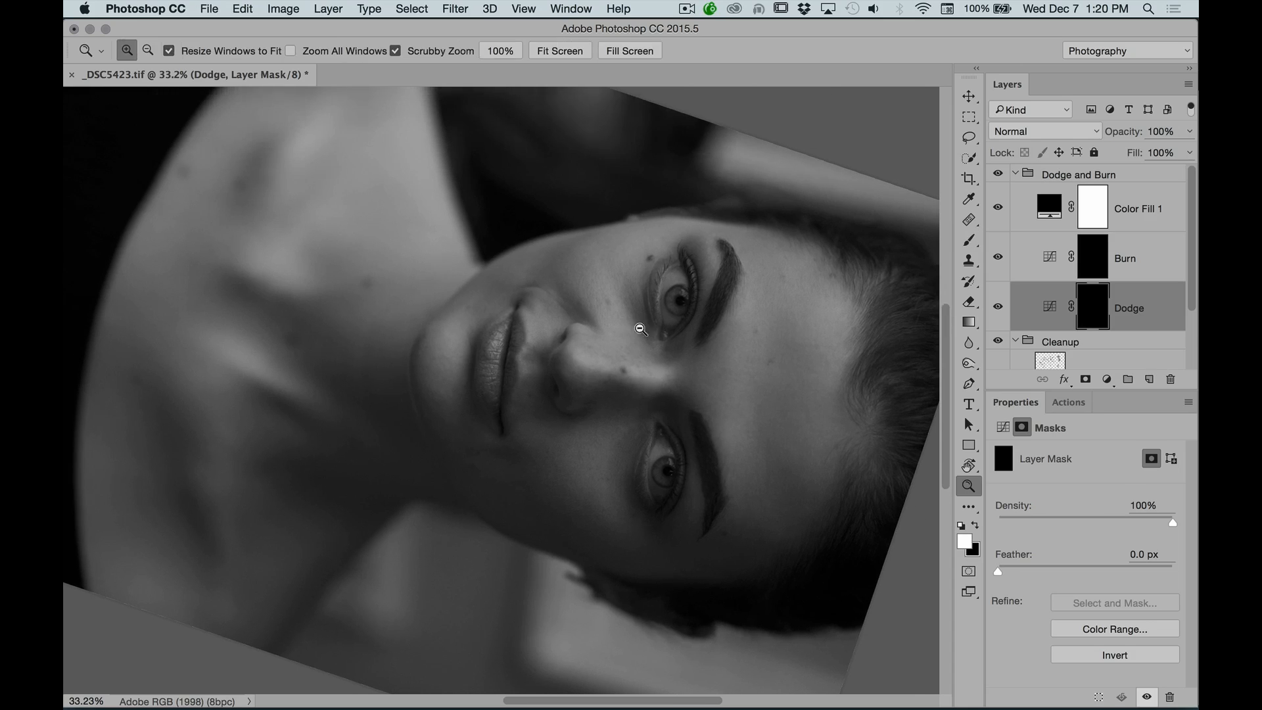
drag(640, 327, 664, 327)
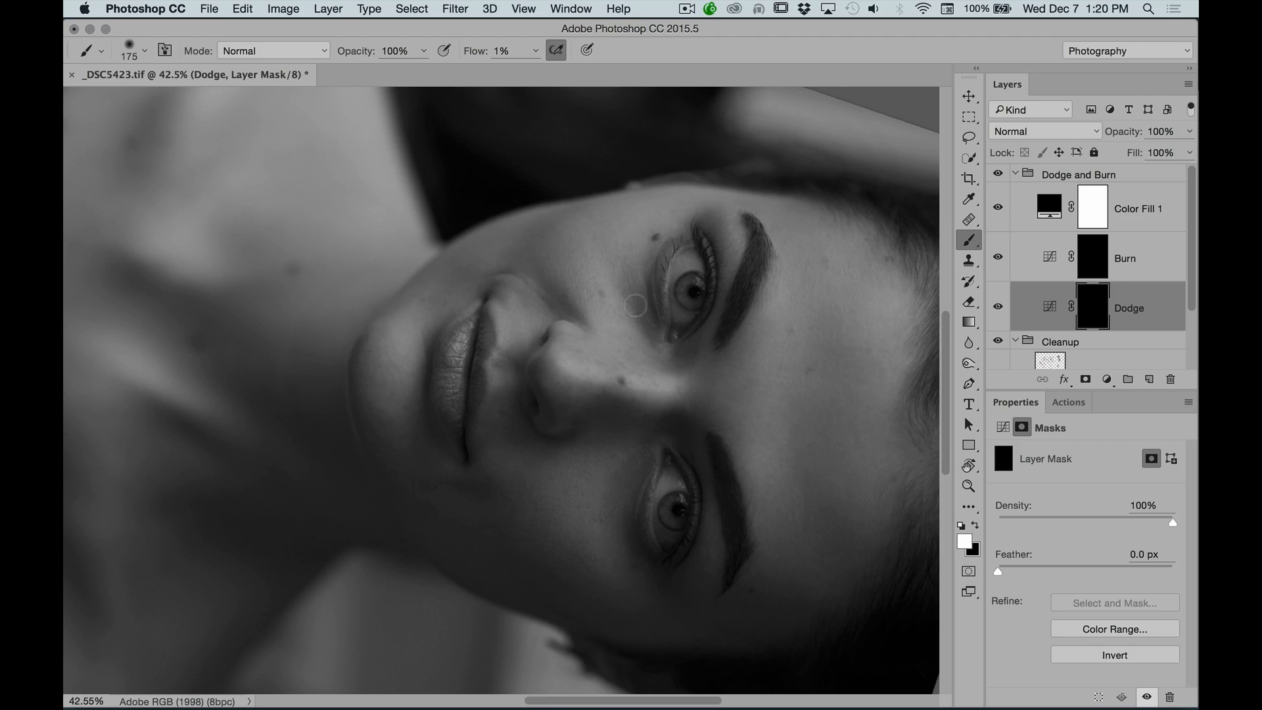
Dodge the dark area under the woman's right eye with a 125 px white brush, and toggle the Dodge layer to compare
key(bracketleft)
key(bracketleft)
key(bracketleft)
key(bracketleft)
key(bracketright)
key(bracketright)
drag(643, 410, 659, 367)
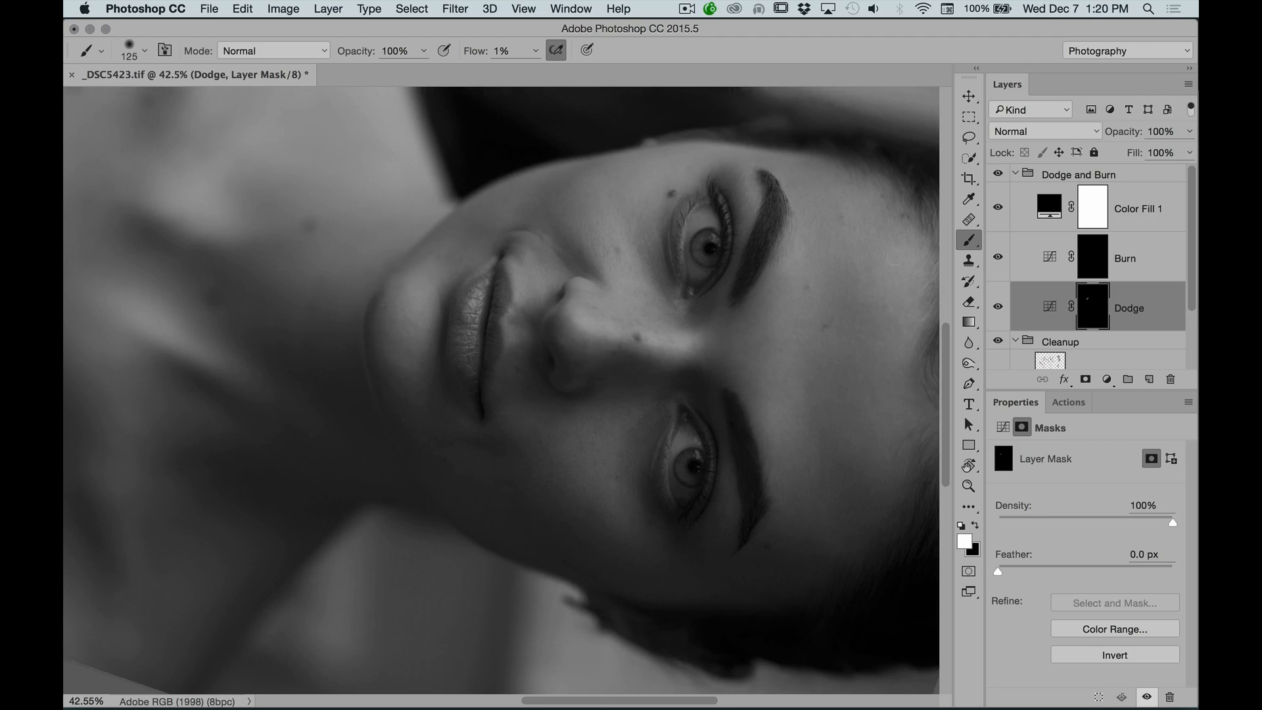
click(999, 307)
click(999, 308)
Dodge the shadow beneath the woman's left eye on the Dodge mask, using a 200 px white brush at 1% flow
key(z)
mouse_move(740, 287)
mouse_down()
mouse_move(708, 341)
mouse_move(720, 331)
mouse_up()
key(z)
key(b)
key(bracketleft)
key(bracketleft)
key(bracketleft)
key(bracketleft)
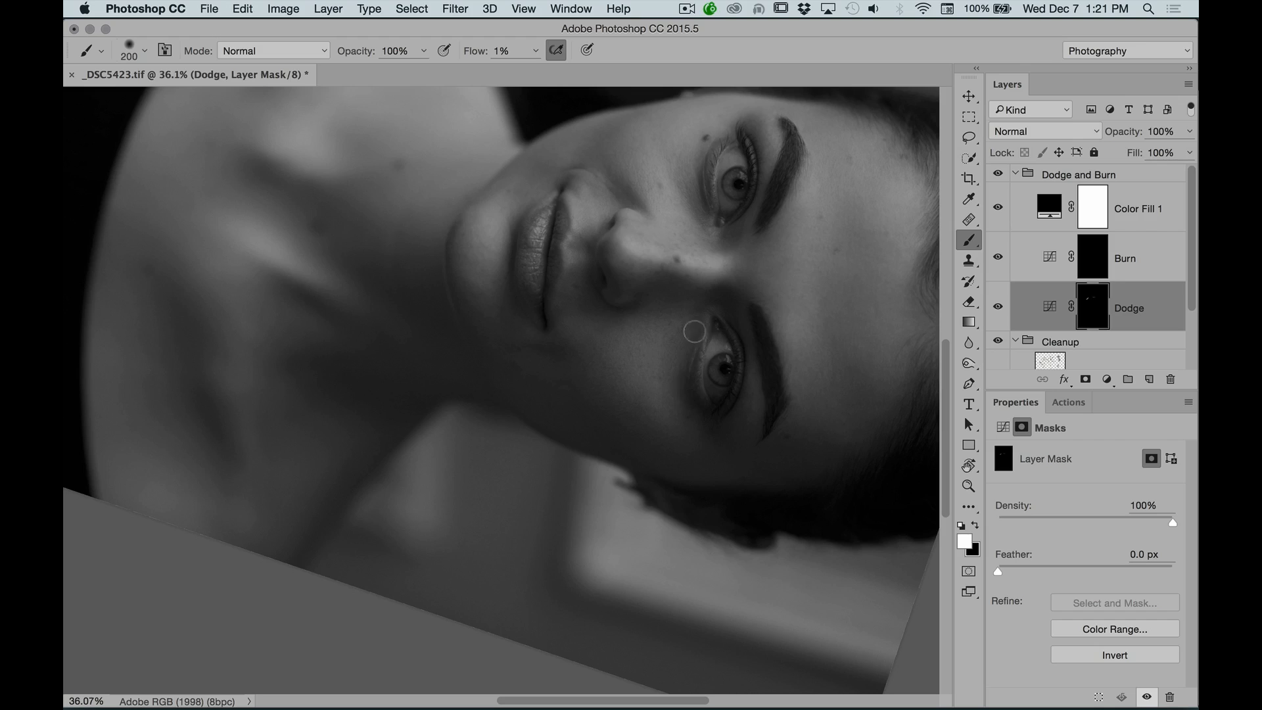
key(bracketleft)
key(bracketleft)
Continue brightening the area under her left eye, enlarge the brush to 400 px, and toggle the Dodge layer to compare
key(super+space)
mouse_move(675, 372)
mouse_down()
mouse_move(696, 347)
mouse_move(667, 358)
mouse_up()
key(super+space)
key(super+space)
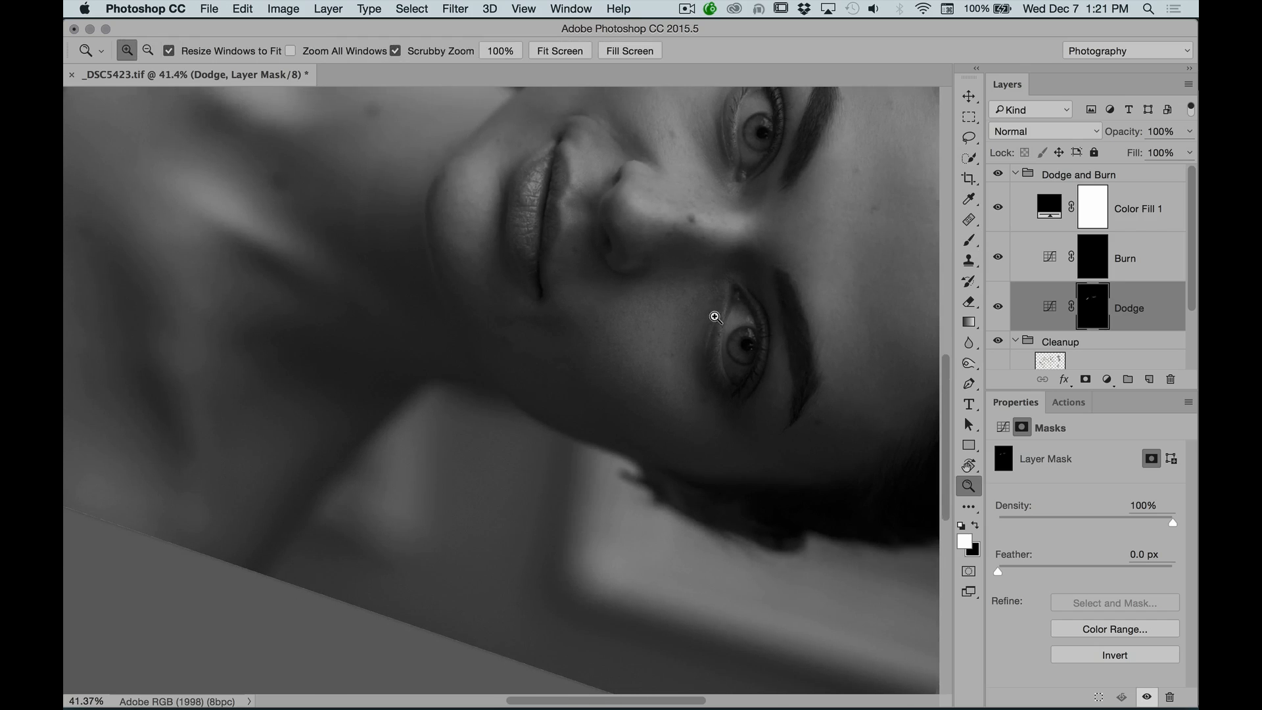
drag(718, 309, 697, 330)
key(bracketright)
key(bracketright)
mouse_move(705, 308)
mouse_down()
mouse_move(690, 349)
mouse_move(691, 324)
mouse_move(697, 365)
mouse_up()
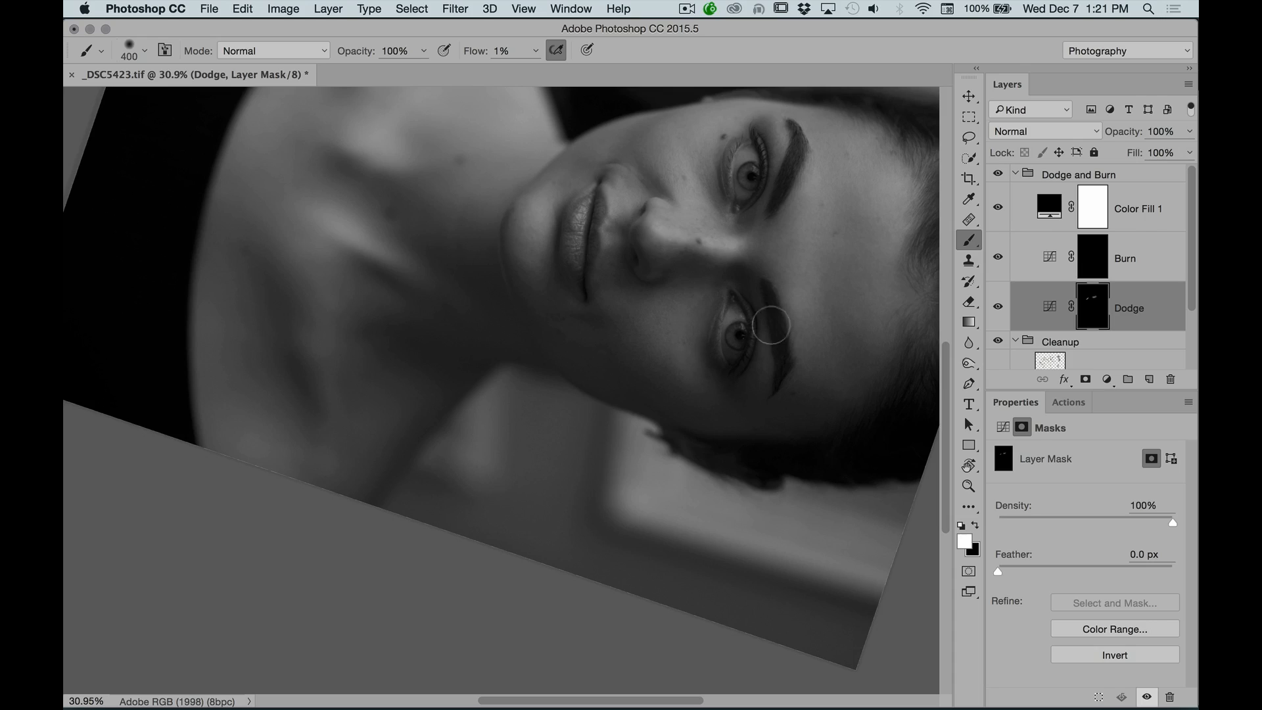
click(999, 307)
click(998, 307)
Refine the dodging on the cheek below her left eye with a 90 px brush, checking it against the hidden Dodge layer
key(z)
mouse_move(700, 319)
mouse_down()
mouse_move(727, 315)
mouse_move(738, 285)
mouse_up()
key(b)
key(bracketleft)
key(bracketleft)
key(bracketleft)
click(999, 307)
click(998, 307)
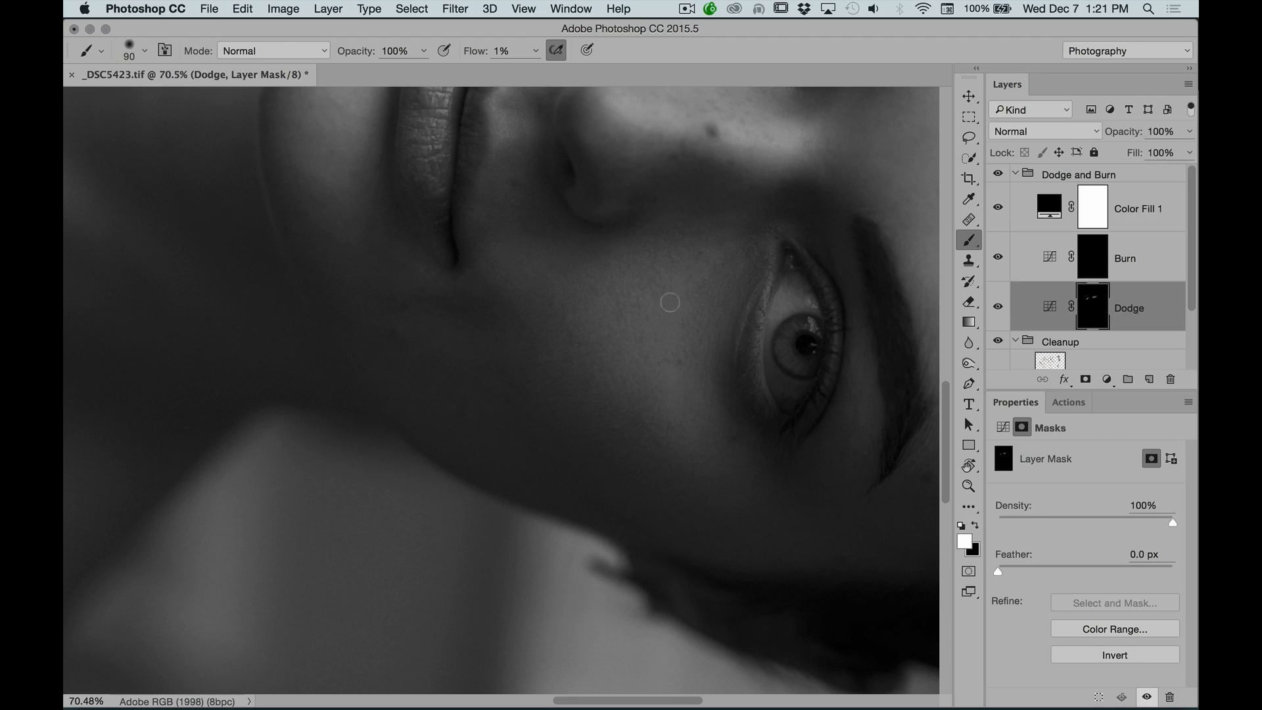
Toggle the Dodge layer repeatedly at a wider view to examine the brightening under both eyes
key(z)
mouse_move(732, 318)
mouse_down()
mouse_move(688, 376)
mouse_move(651, 378)
mouse_up()
key(b)
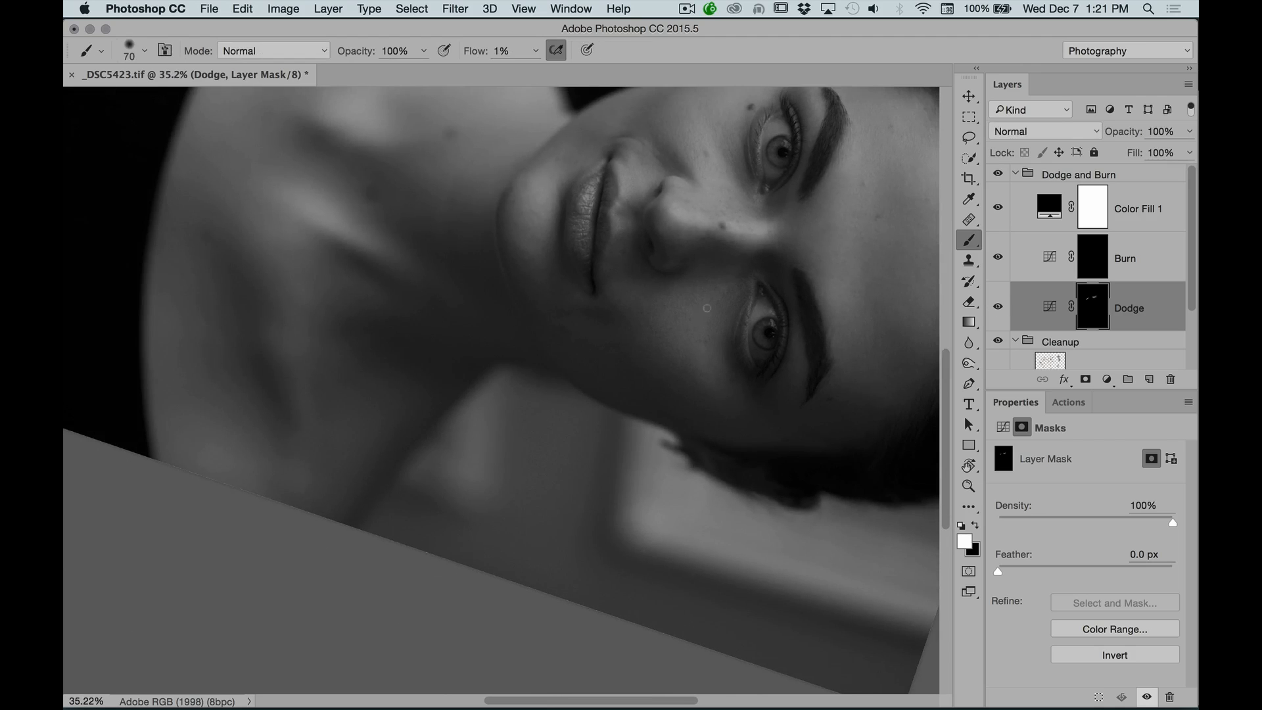
click(998, 307)
click(998, 307)
click(998, 308)
click(997, 307)
Paint out the dodging under her left eye with a 500 px black brush at 100% flow, and switch back to white
key(x)
key(bracketright)
key(bracketright)
key(bracketright)
key(bracketright)
key(bracketright)
key(bracketright)
key(shift+3)
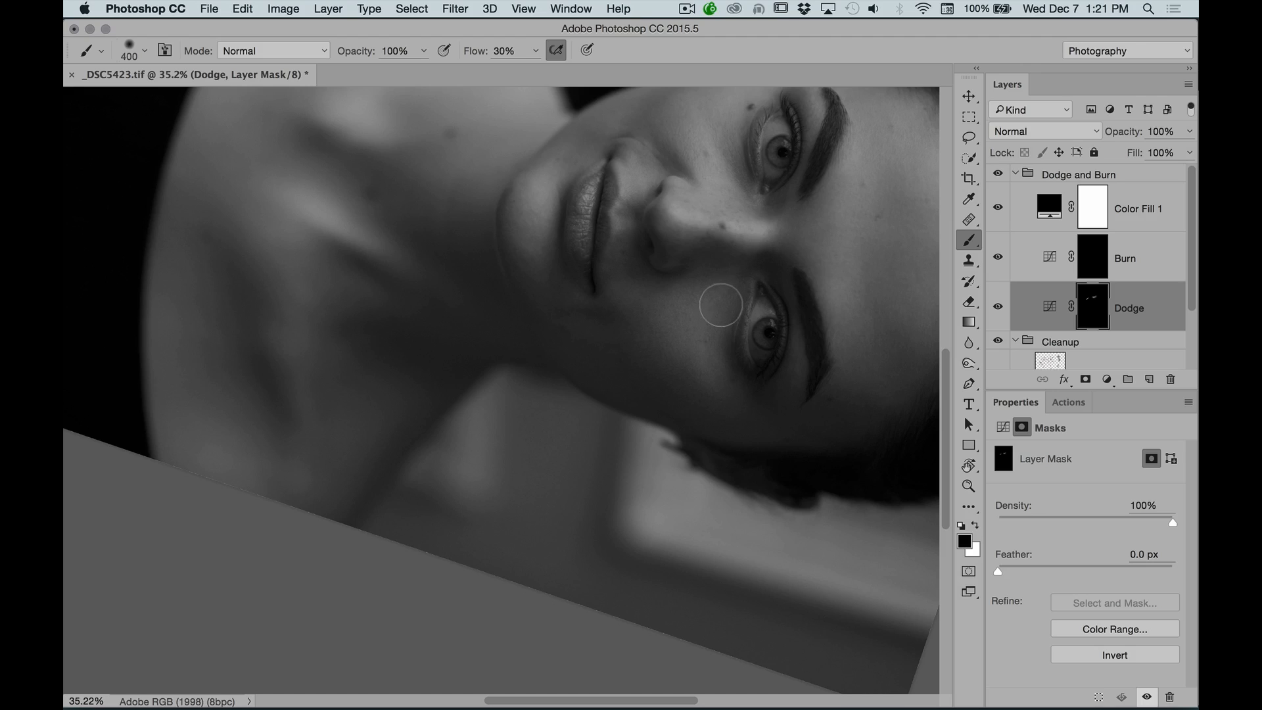
key(shift+0)
key(bracketright)
key(x)
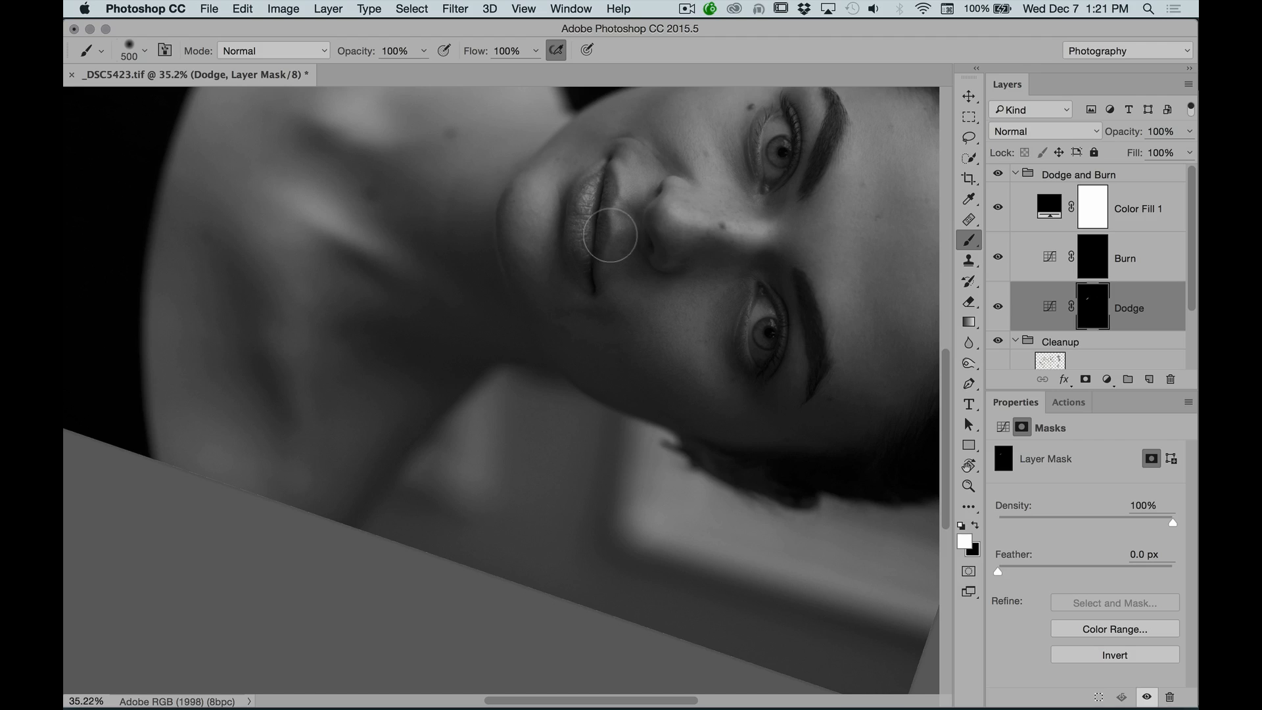
Lower the brush flow to 2% and dodge under her left eye again with a smaller white brush
key(shift+0)
key(shift+1)
key(bracketleft)
key(bracketleft)
key(bracketleft)
key(bracketleft)
key(bracketleft)
key(bracketleft)
key(bracketleft)
key(bracketleft)
key(bracketleft)
key(bracketleft)
key(bracketright)
key(bracketright)
key(bracketright)
key(bracketleft)
key(bracketleft)
key(bracketright)
Dodge the area below her right eye with a 150 px brush
key(r)
mouse_move(817, 206)
mouse_down()
mouse_move(603, 296)
mouse_move(700, 316)
mouse_move(741, 406)
mouse_up()
key(b)
key(bracketright)
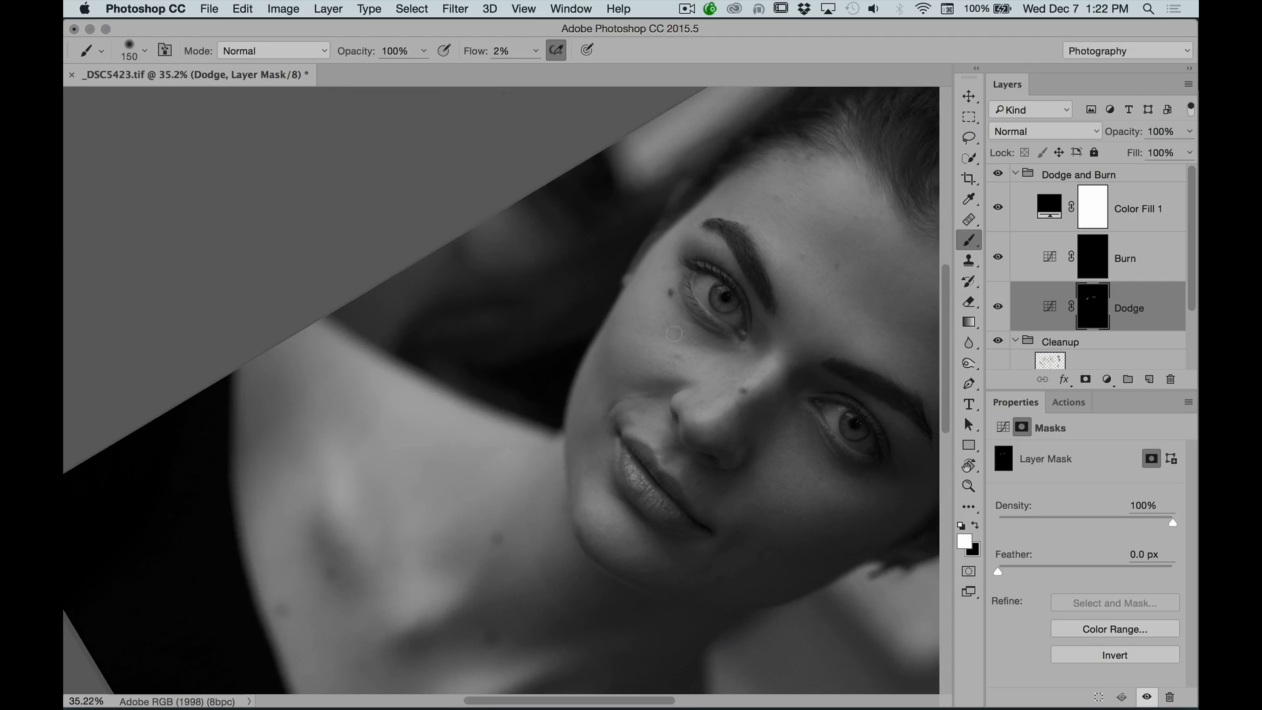
Toggle the Dodge layer at wider and closer views to examine the brightening under both eyes
key(r)
mouse_move(859, 268)
mouse_down()
mouse_move(767, 247)
mouse_move(993, 223)
mouse_up()
click(998, 306)
click(998, 306)
click(999, 307)
click(1000, 307)
key(z)
drag(883, 323, 858, 360)
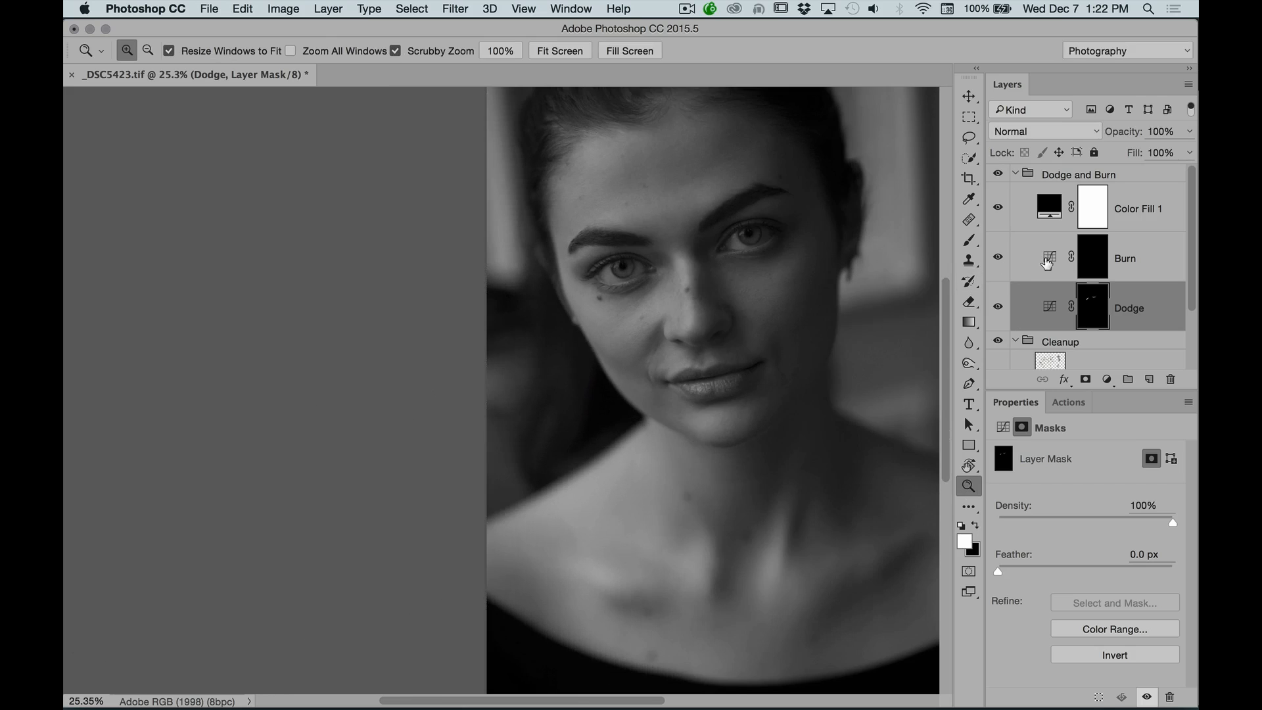
drag(748, 270, 762, 375)
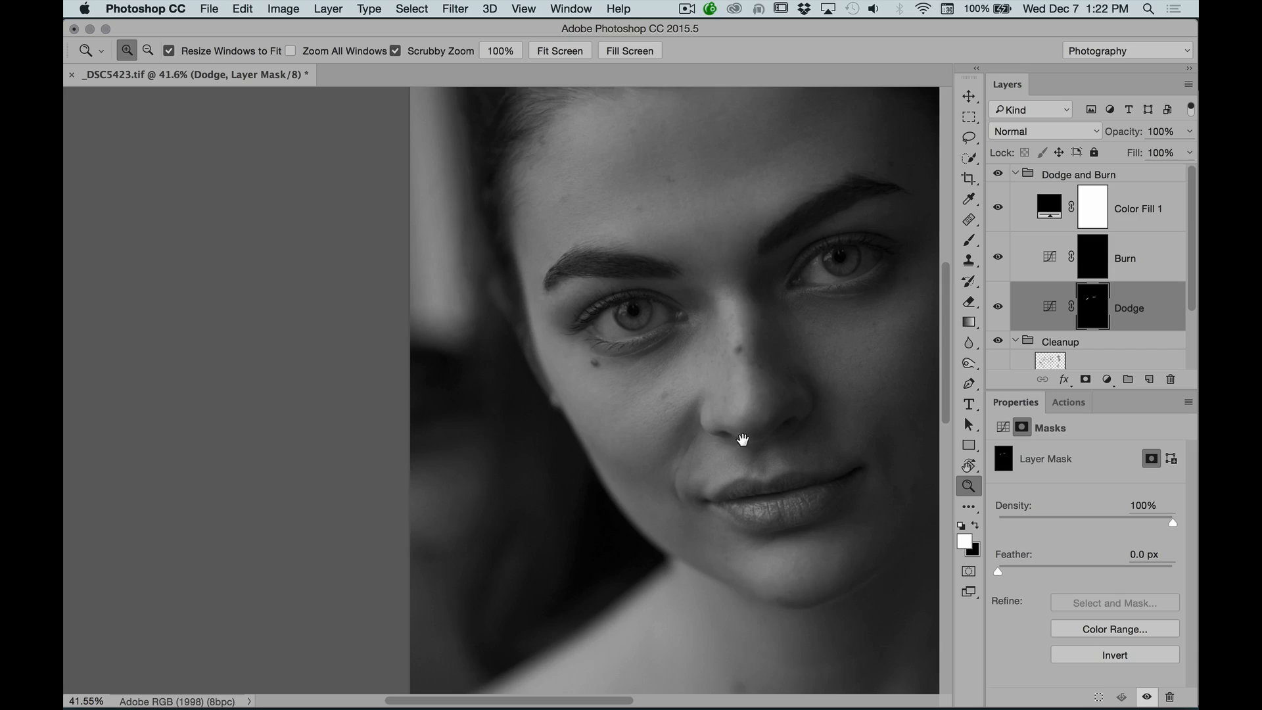
scroll(739, 437, down, 3)
scroll(738, 436, right, 2)
click(999, 307)
click(998, 307)
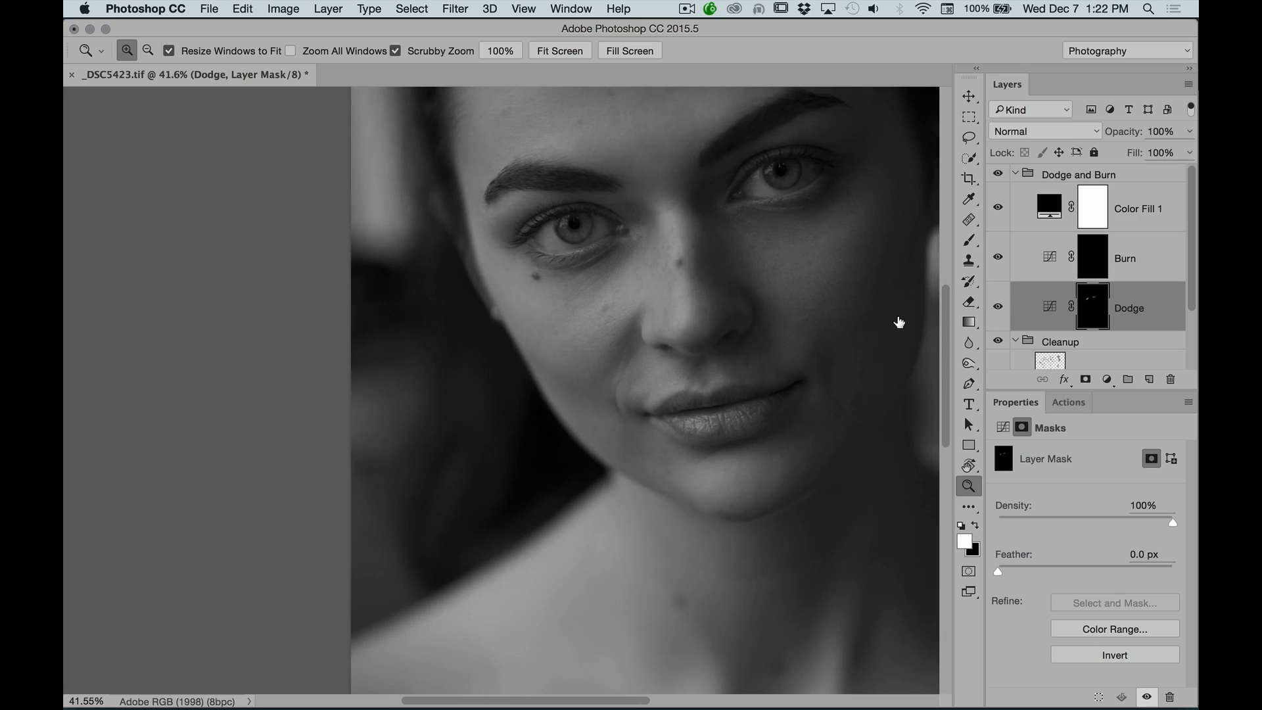
Shrink the brush to 8 px for dodging the fold between her nose and the right corner of her mouth
key(r)
drag(595, 254, 668, 248)
drag(626, 464, 691, 385)
key(r)
mouse_move(673, 224)
mouse_down()
mouse_move(662, 211)
mouse_move(589, 264)
mouse_move(586, 308)
mouse_up()
key(b)
key(space)
key(bracketleft)
key(bracketleft)
key(bracketleft)
key(bracketleft)
key(bracketleft)
key(bracketleft)
key(bracketleft)
key(bracketleft)
key(bracketleft)
key(bracketleft)
key(bracketleft)
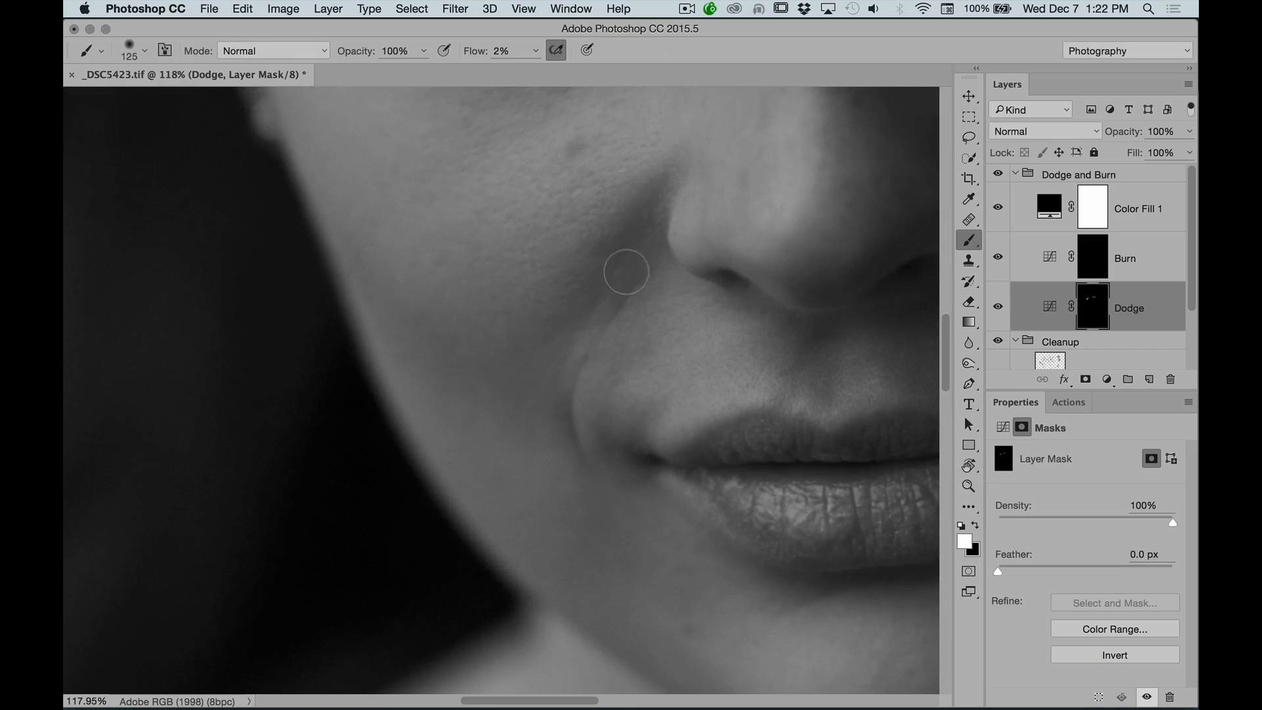
key(bracketleft)
key(bracketleft)
key(z)
mouse_move(615, 326)
mouse_down()
mouse_move(624, 313)
mouse_move(608, 322)
mouse_up()
key(b)
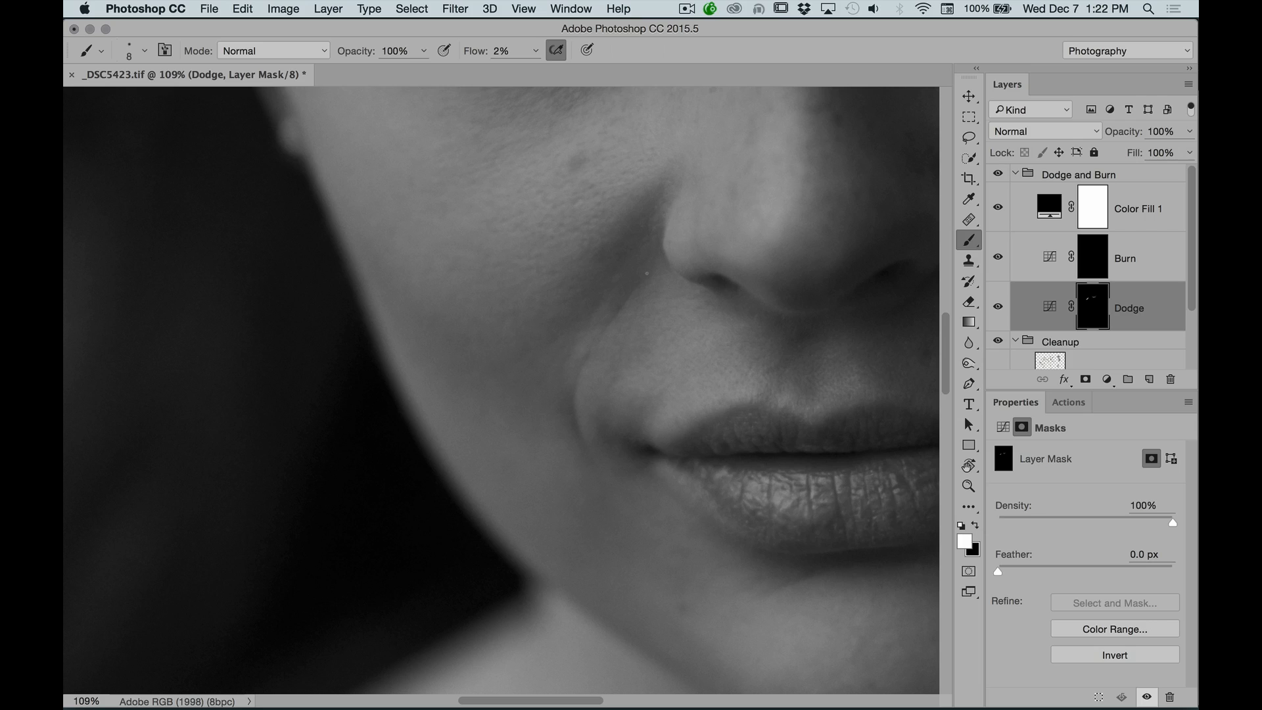
Dodge the smile line beside the right corner of her mouth with a 40 px brush and toggle the Dodge layer to compare
key(bracketright)
key(bracketright)
key(z)
mouse_move(630, 283)
mouse_down()
mouse_move(611, 313)
mouse_move(638, 274)
mouse_up()
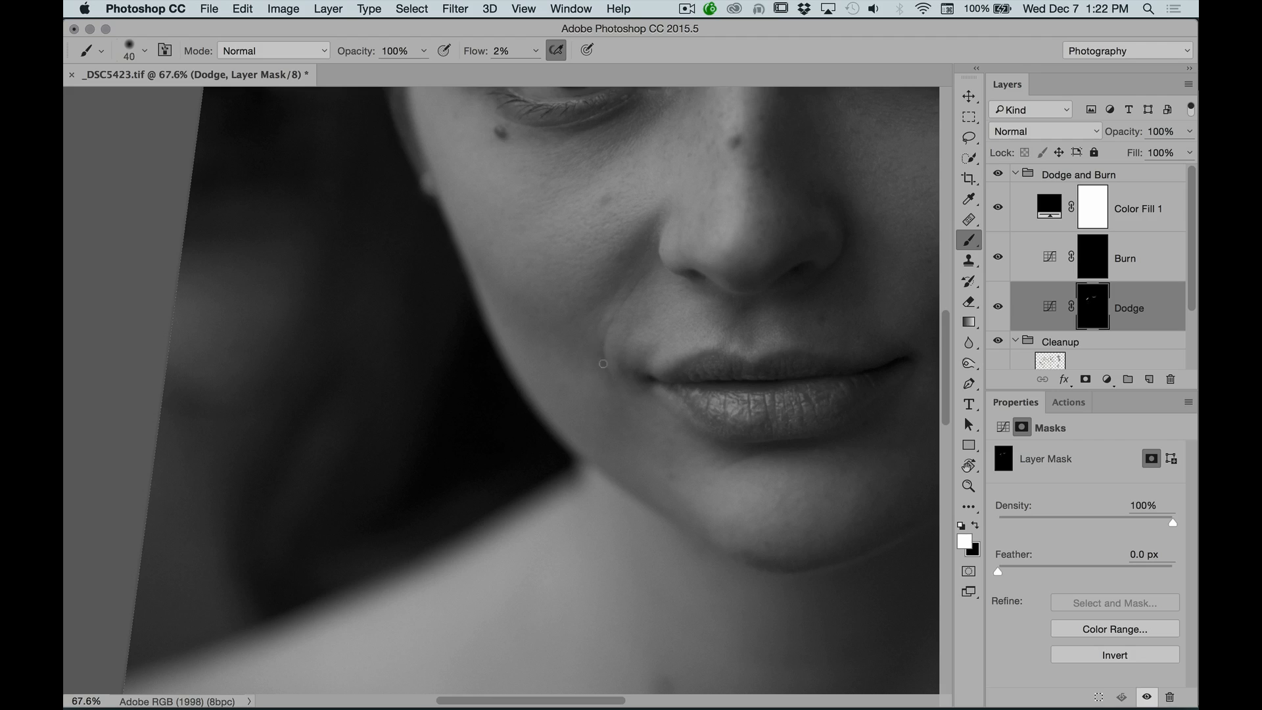
key(bracketright)
key(bracketright)
click(997, 306)
click(997, 307)
key(z)
drag(750, 286, 681, 276)
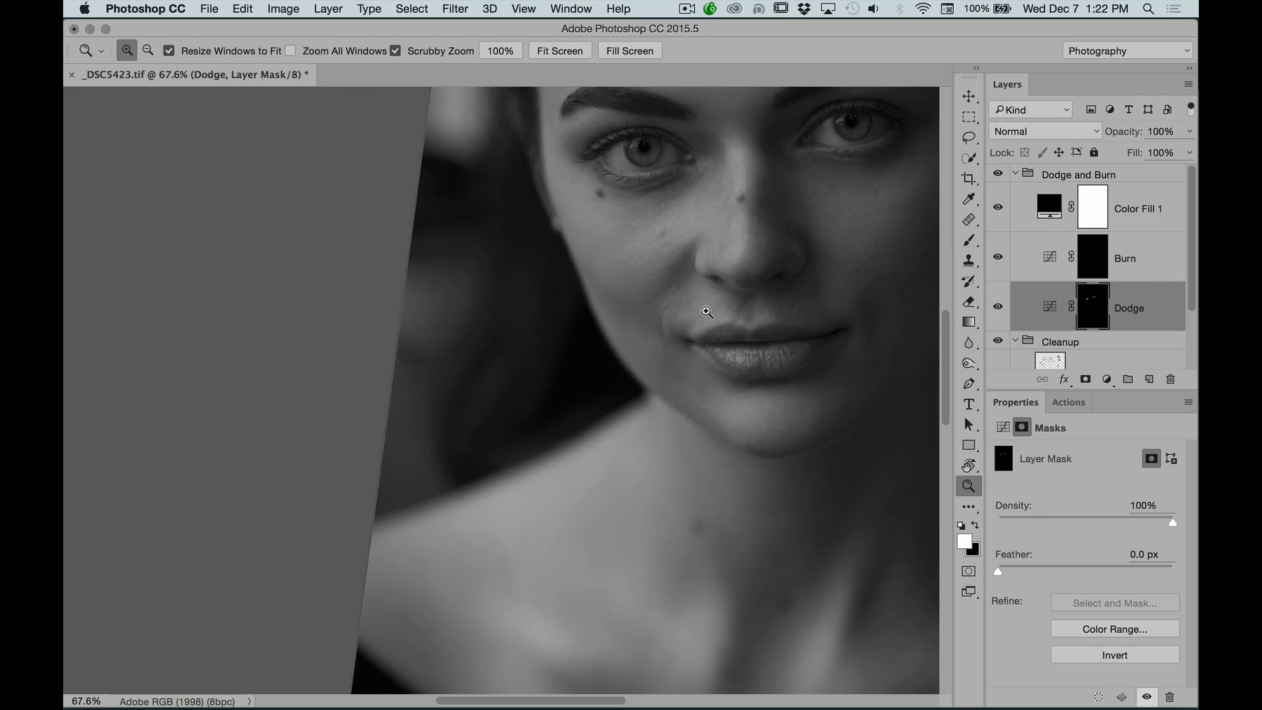
Dodge the shadow on her right cheek beside the mouth with an 80 px brush, then enlarge the brush to 100 px
key(b)
key(bracketright)
key(bracketright)
key(bracketright)
key(bracketleft)
key(bracketleft)
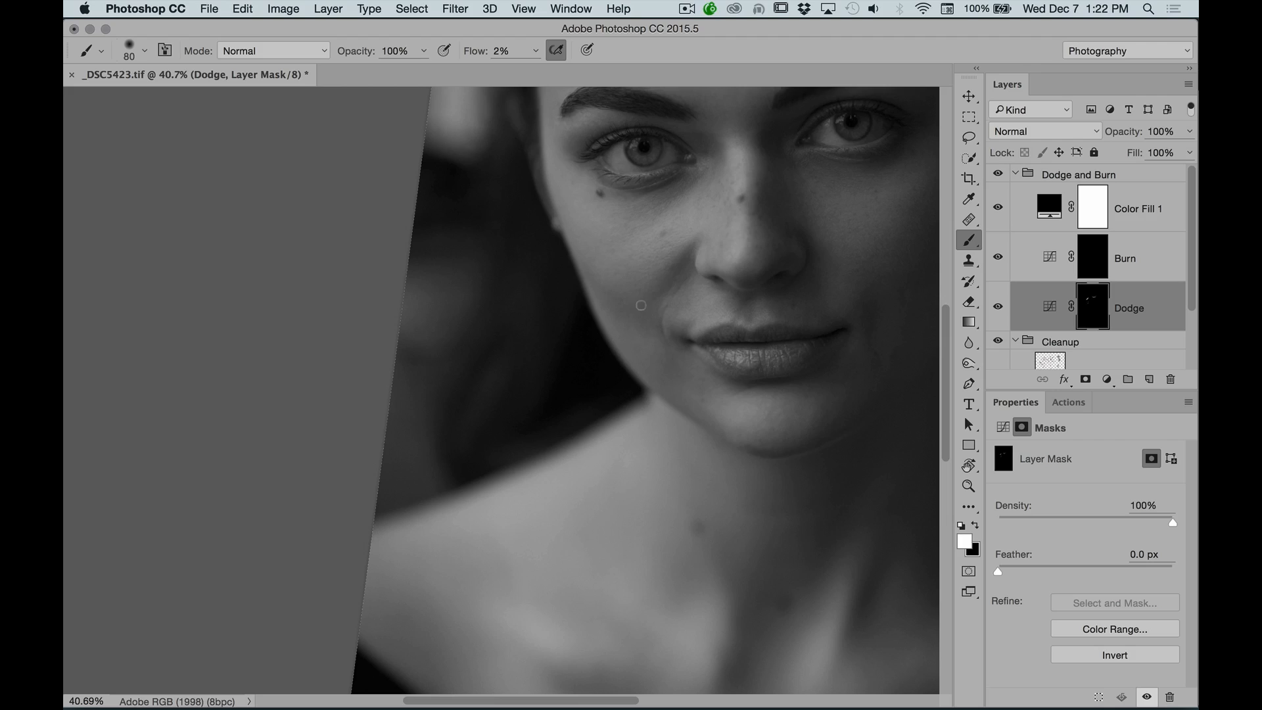
key(bracketright)
key(bracketright)
Toggle the Dodge layer repeatedly with the whole face in view to examine the overall brightening
mouse_move(877, 328)
mouse_down()
mouse_move(755, 403)
mouse_move(763, 438)
mouse_up()
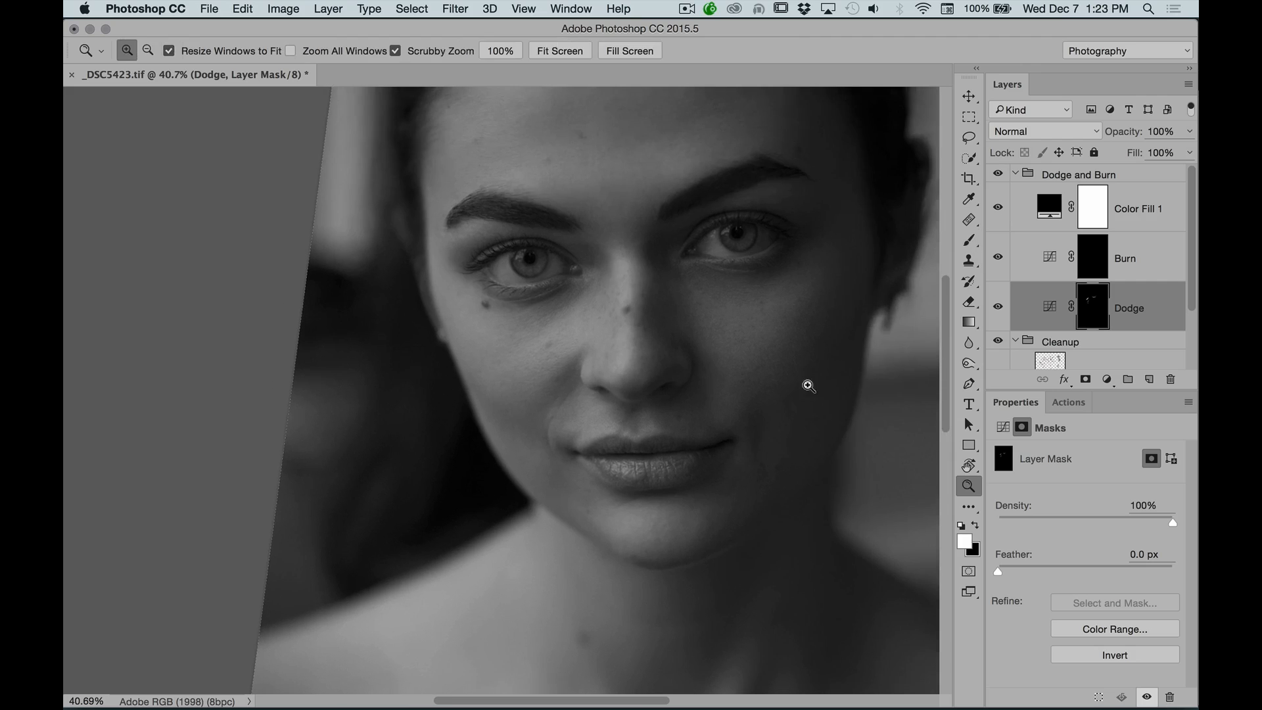
drag(808, 386, 743, 386)
click(998, 307)
click(998, 307)
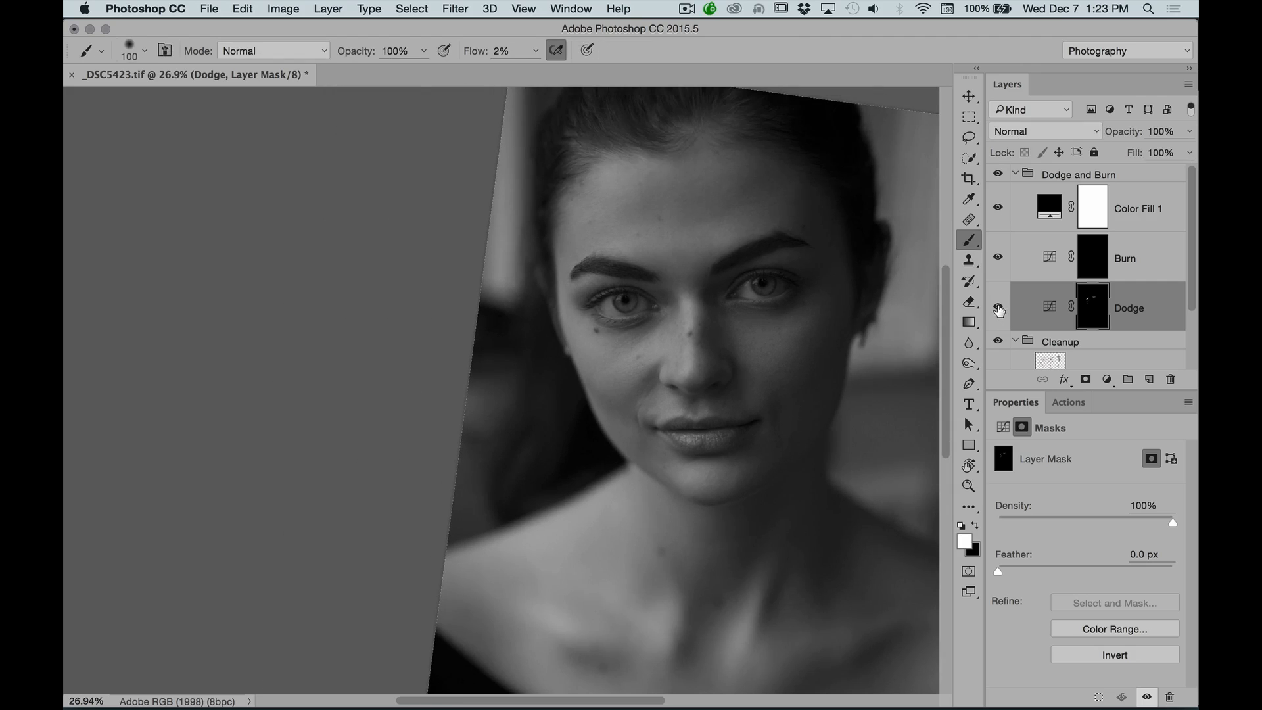
click(998, 307)
click(998, 307)
click(998, 307)
click(998, 307)
click(999, 307)
click(998, 307)
Refine the dodging on the inner cheek below her right eye with a 70 px brush
key(r)
drag(756, 226, 724, 209)
key(z)
drag(623, 329, 662, 303)
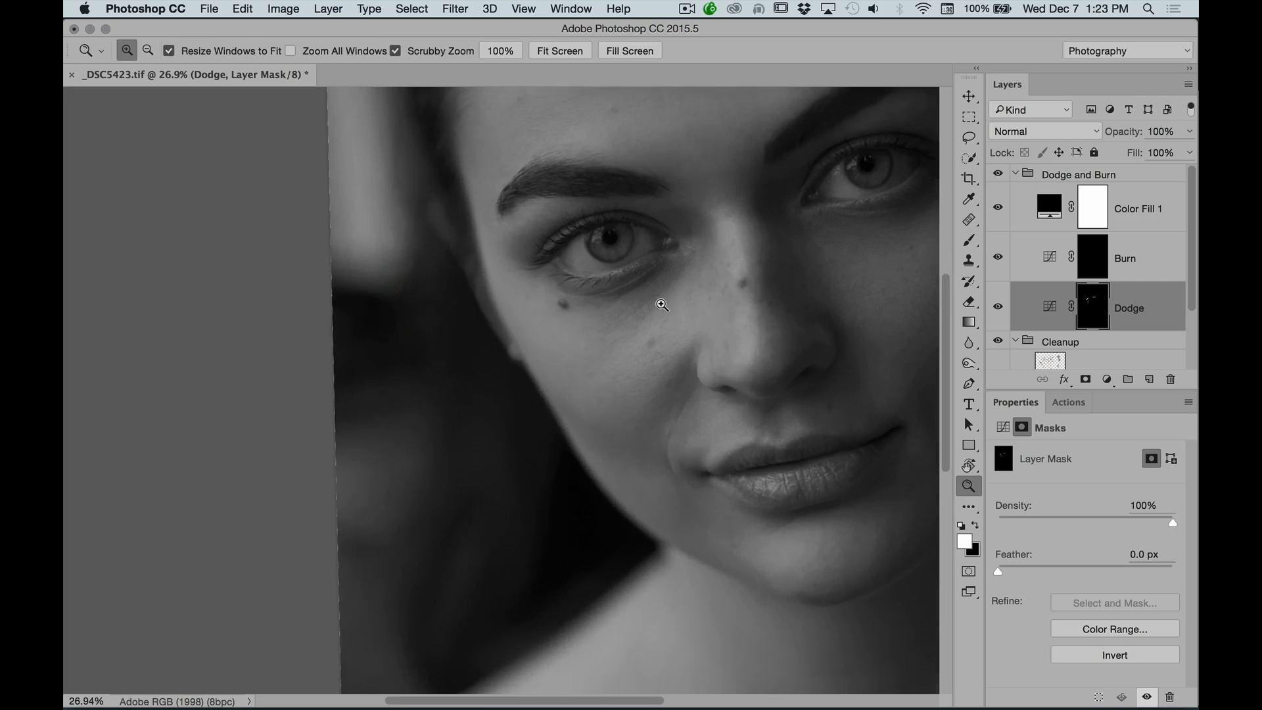
key(b)
key(])
key([)
key([)
key([)
key([)
key([)
key([)
key([)
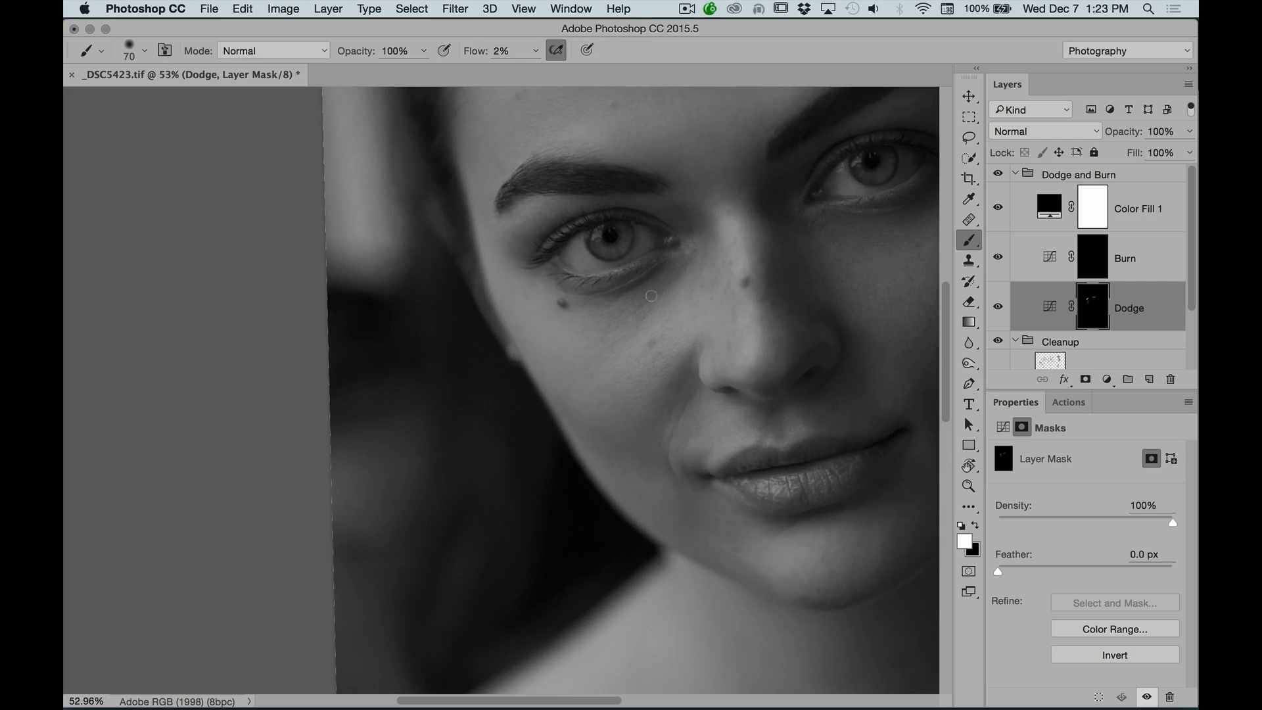
key(])
key(])
Dodge her lower lip with a 35 px and then a 30 px brush, toggling the Dodge layer to compare
key(r)
drag(687, 203, 771, 230)
drag(730, 358, 647, 290)
drag(689, 460, 699, 317)
drag(694, 360, 747, 340)
key(b)
key([)
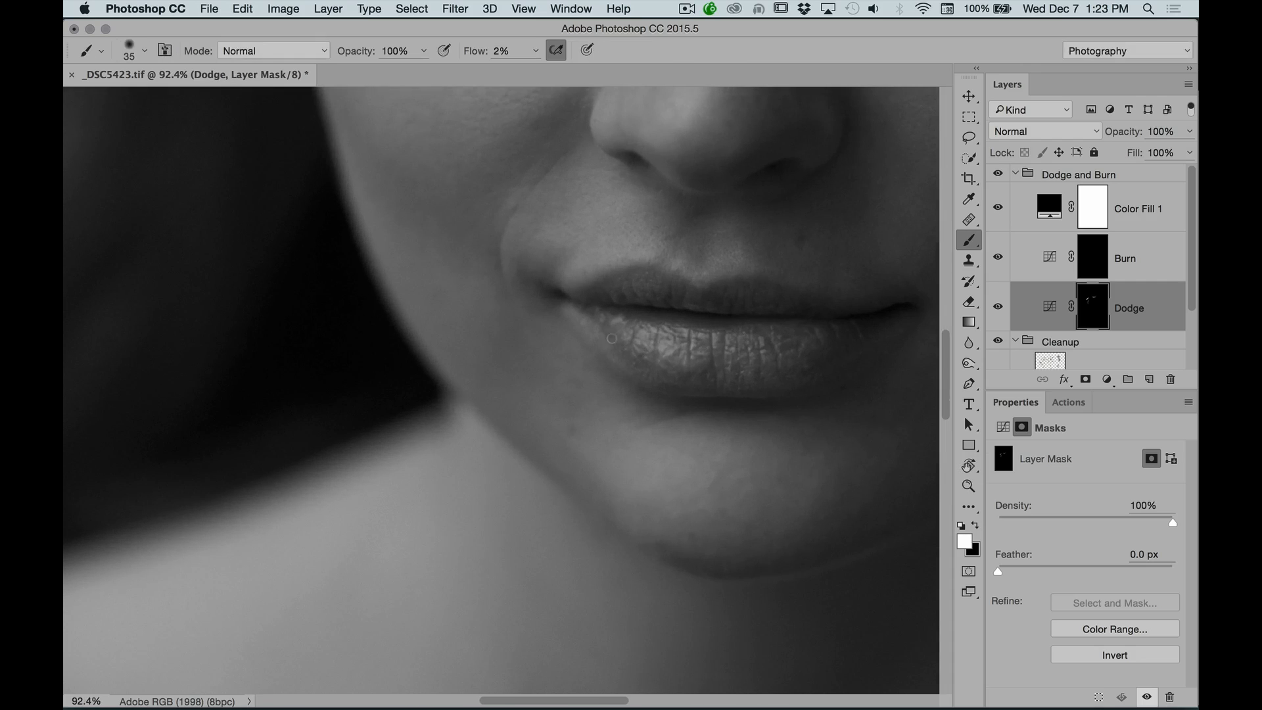
key([)
click(1000, 307)
click(1000, 306)
click(1000, 306)
click(1000, 306)
Brighten the shaded left half of her lower lip with a fine brush of about 20 px
drag(683, 330, 592, 372)
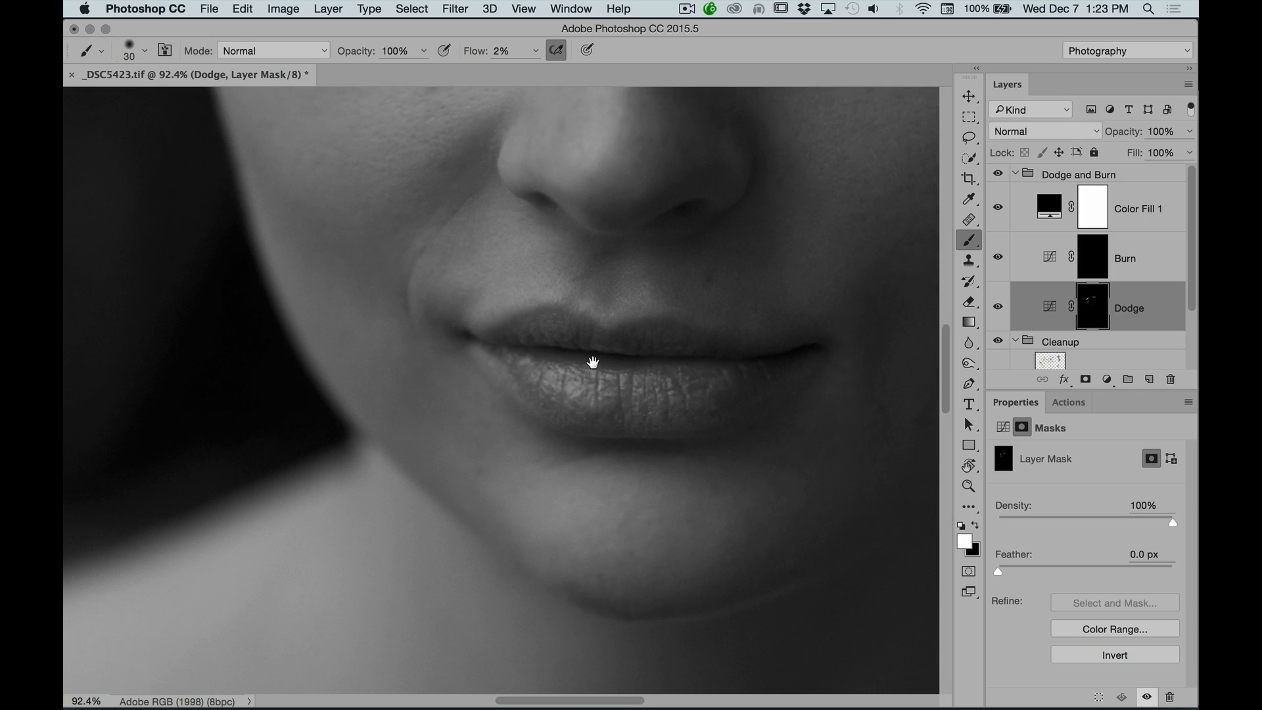
key(r)
drag(604, 195, 690, 296)
drag(654, 488, 645, 401)
key(super+space)
key(b)
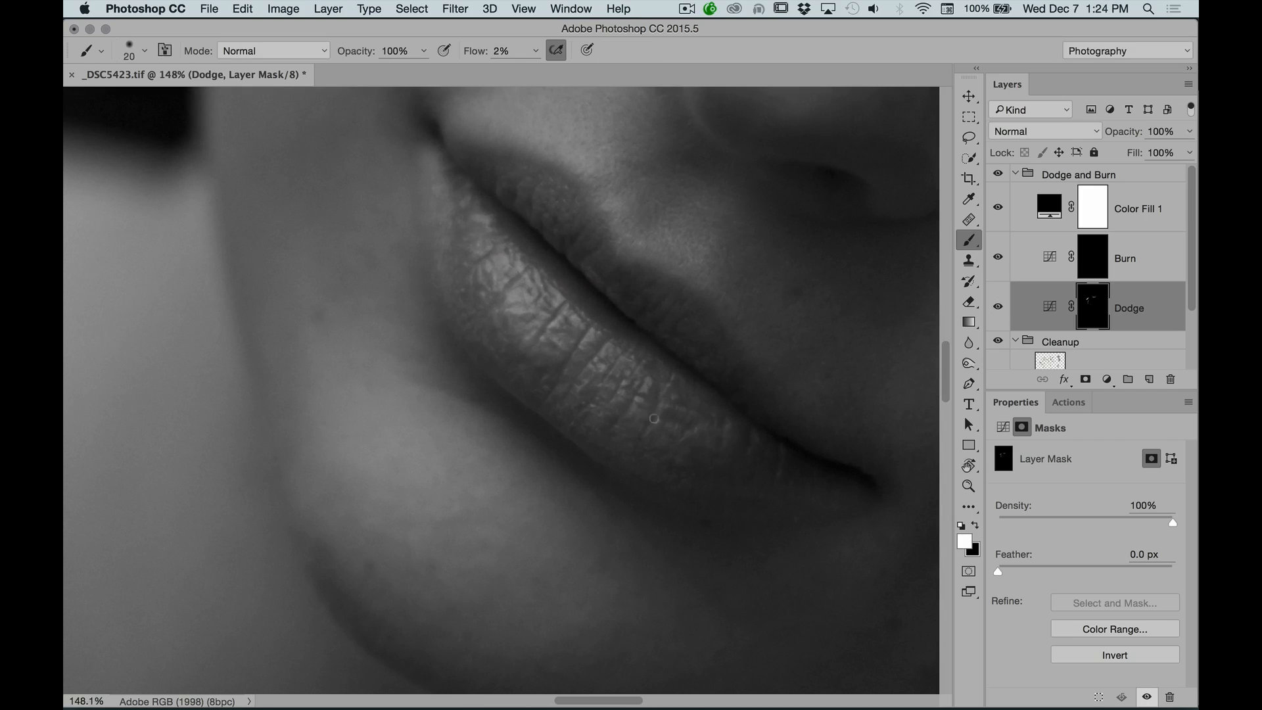
key(bracketleft)
key(bracketright)
key(bracketright)
key(bracketleft)
key(bracketleft)
key(bracketleft)
Continue dodging the lower lip toward its left corner, using 30 px and 15 px brushes
key(r)
mouse_move(727, 355)
mouse_down()
mouse_move(727, 277)
mouse_move(633, 263)
mouse_move(675, 343)
mouse_move(642, 248)
mouse_move(646, 318)
mouse_up()
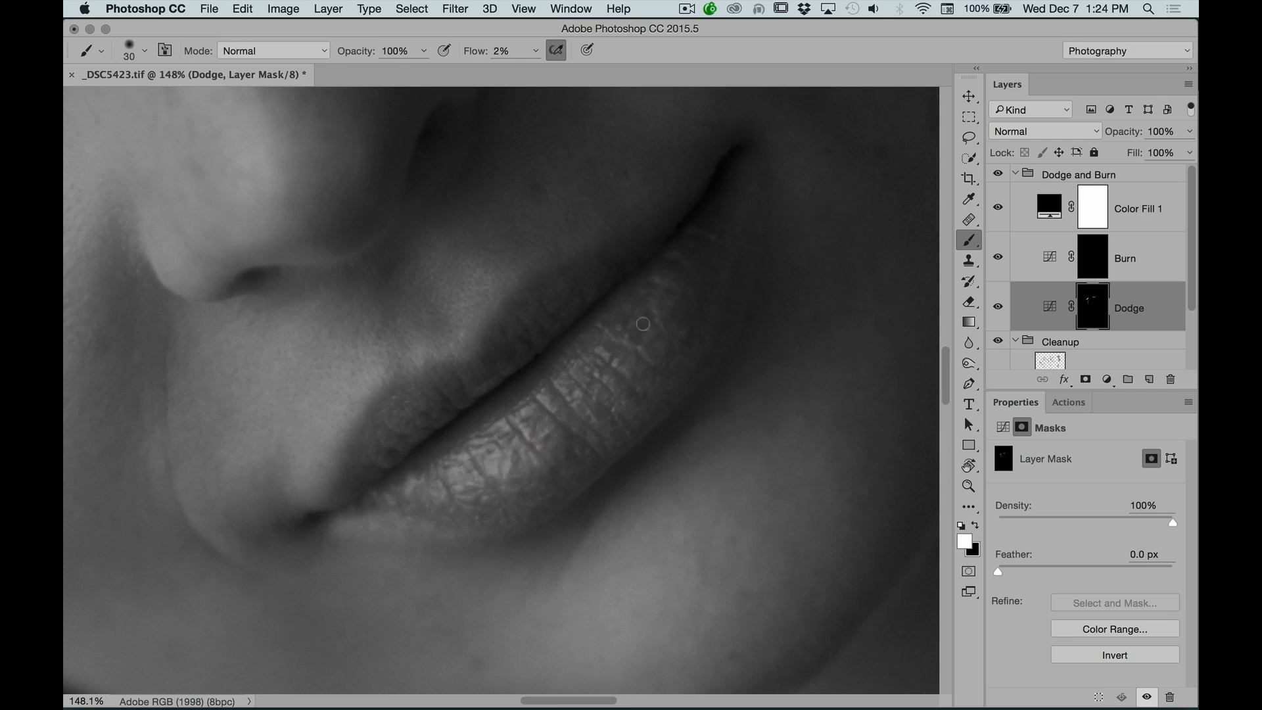
key(bracketleft)
key(bracketright)
key(r)
drag(741, 263, 727, 322)
key(bracketright)
key(bracketleft)
key(bracketleft)
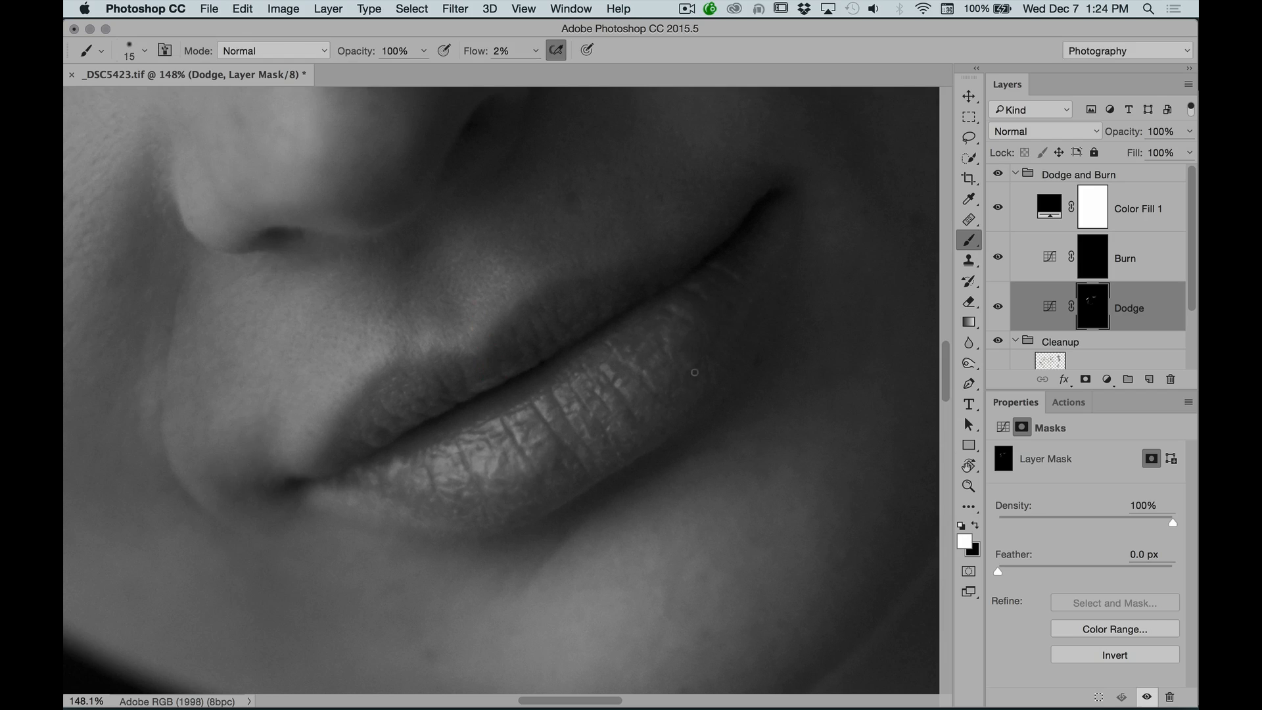
Dodge the right side of her upper lip with a 25 px brush
key(r)
mouse_move(699, 374)
mouse_down()
mouse_move(732, 321)
mouse_move(578, 415)
mouse_up()
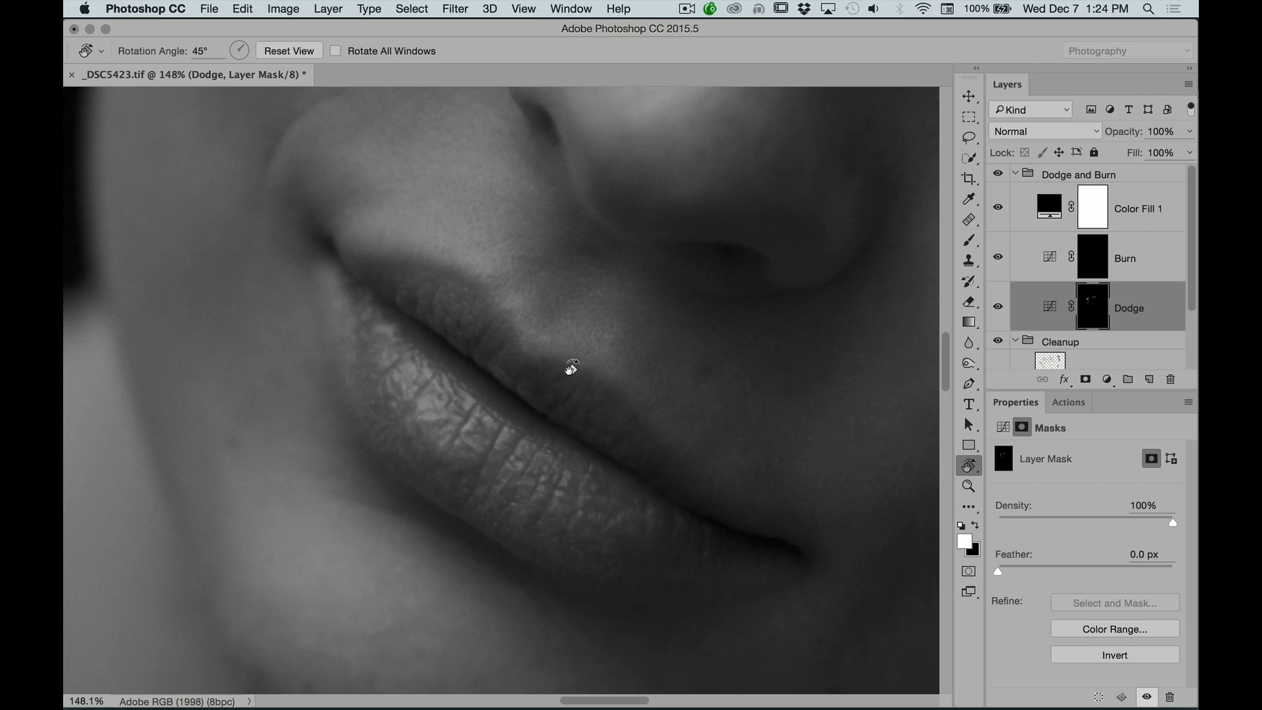
mouse_move(525, 331)
mouse_down()
mouse_move(615, 349)
mouse_move(563, 349)
mouse_up()
key(b)
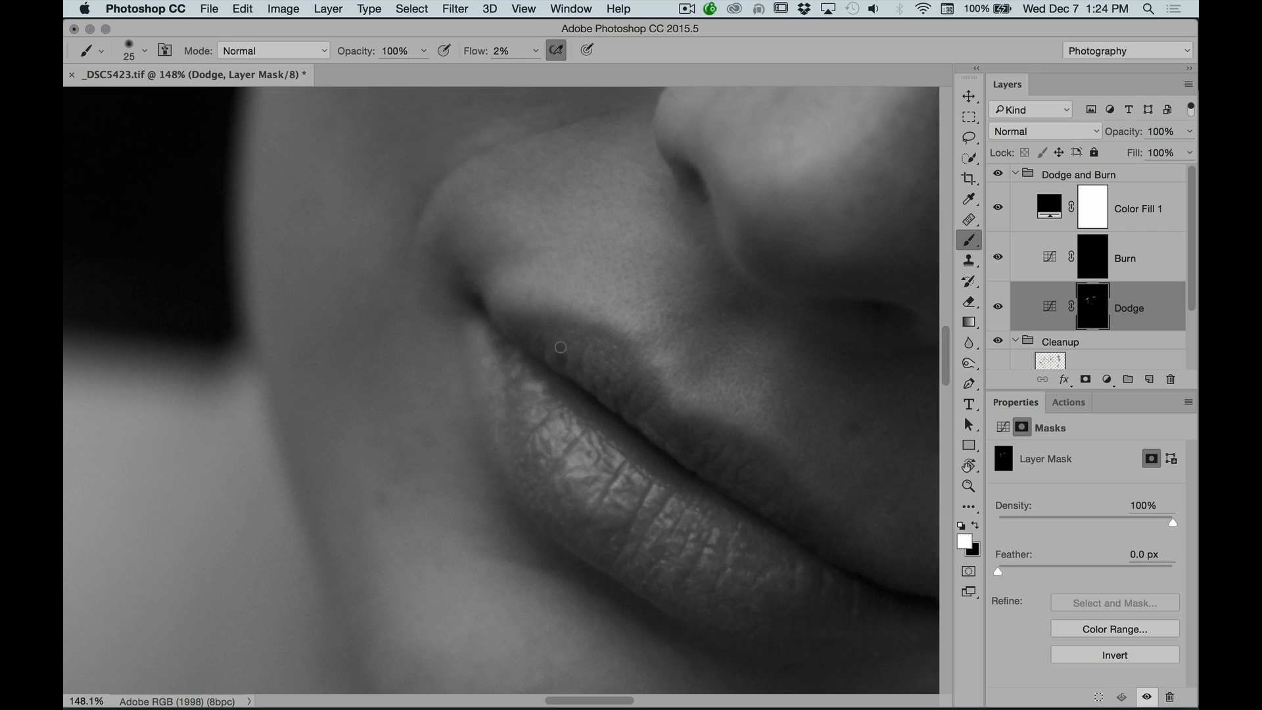
key(bracketleft)
key(bracketright)
key(bracketleft)
Toggle the Dodge layer at a wider view to examine the dodging on the lips
key(z)
drag(624, 368, 622, 395)
key(r)
drag(690, 315, 602, 210)
drag(652, 309, 653, 367)
key(z)
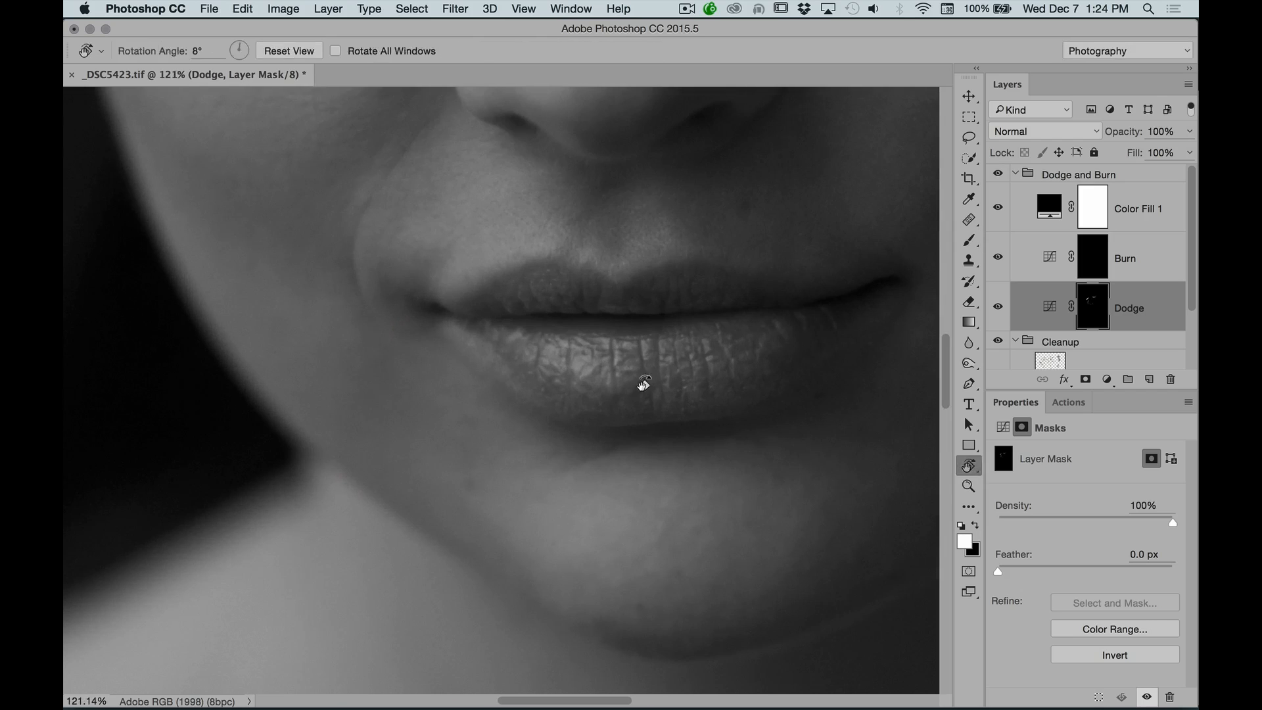
key(b)
key(z)
mouse_move(702, 355)
mouse_down()
mouse_move(648, 439)
mouse_move(634, 434)
mouse_up()
key(b)
click(999, 305)
click(999, 305)
click(999, 305)
click(1000, 305)
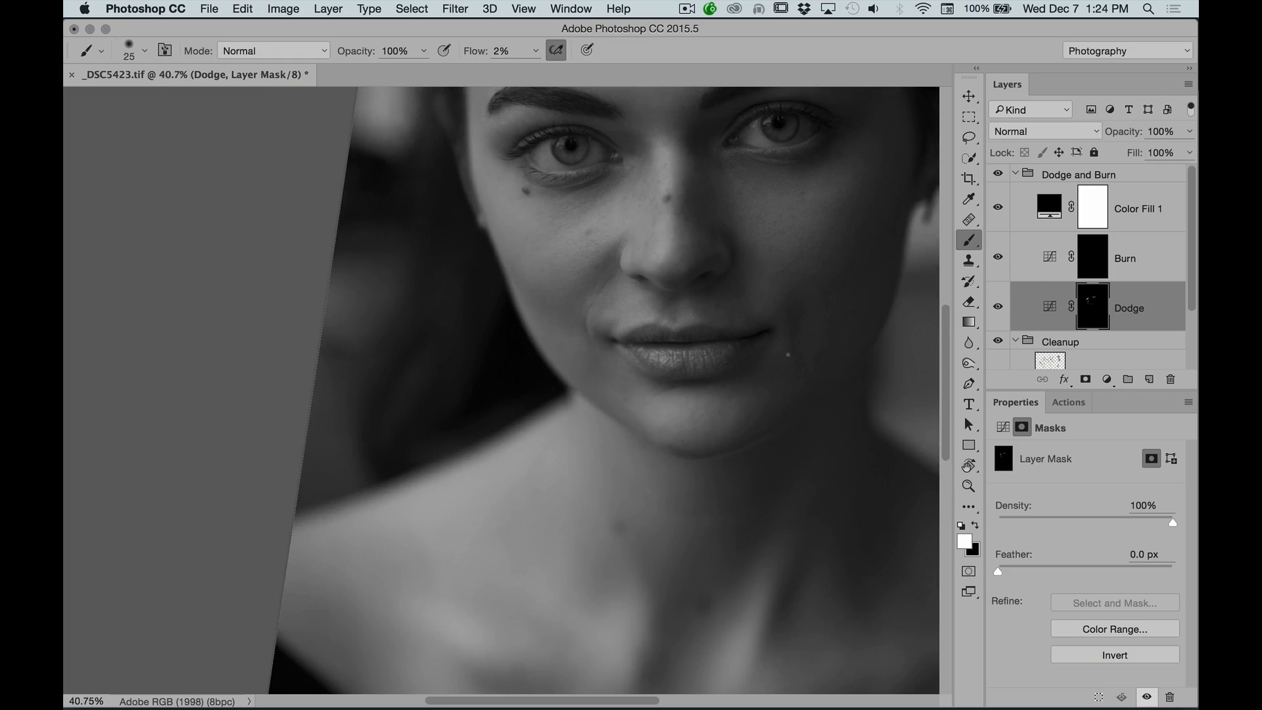
Hide and show the Dodge layer repeatedly to compare the mouth area before and after dodging
key(z)
drag(710, 361, 730, 362)
key(b)
click(999, 306)
click(999, 308)
click(999, 308)
click(999, 308)
click(1000, 308)
click(1000, 308)
Dodge the chin below the lower lip with a 30 px brush at 2% flow
key(z)
mouse_move(875, 357)
mouse_down()
mouse_move(791, 355)
mouse_move(850, 338)
mouse_move(808, 349)
mouse_up()
key(b)
key(z)
key(b)
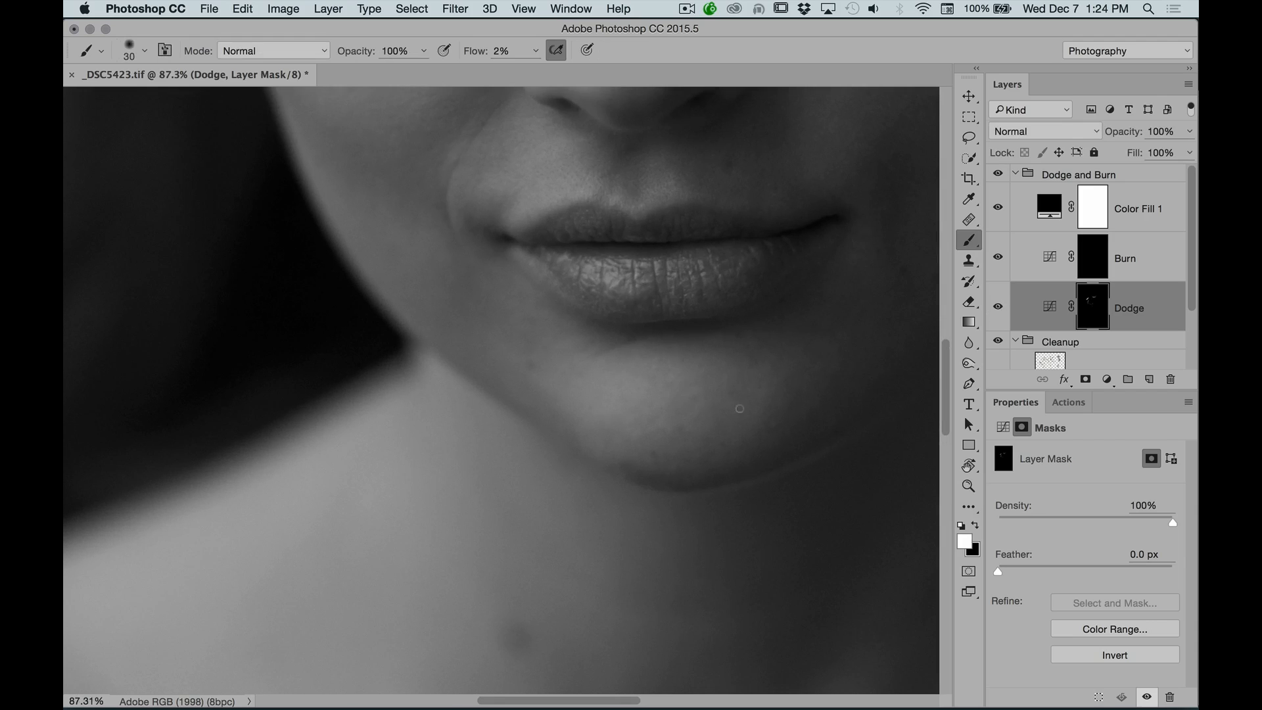
key(z)
drag(668, 443, 713, 414)
key(b)
scroll(709, 368, up, 1)
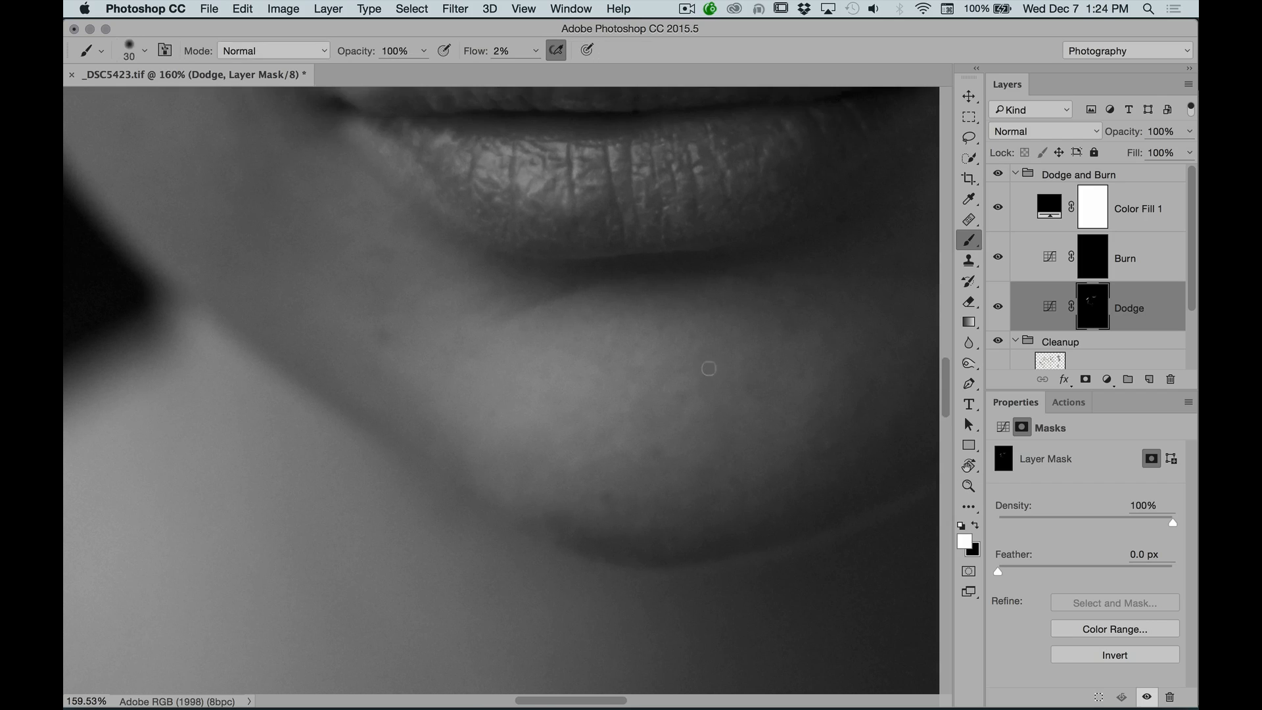
Dodge the shaded right side of the chin with a 35 px brush
key(bracketleft)
key(bracketright)
scroll(732, 395, up, 2)
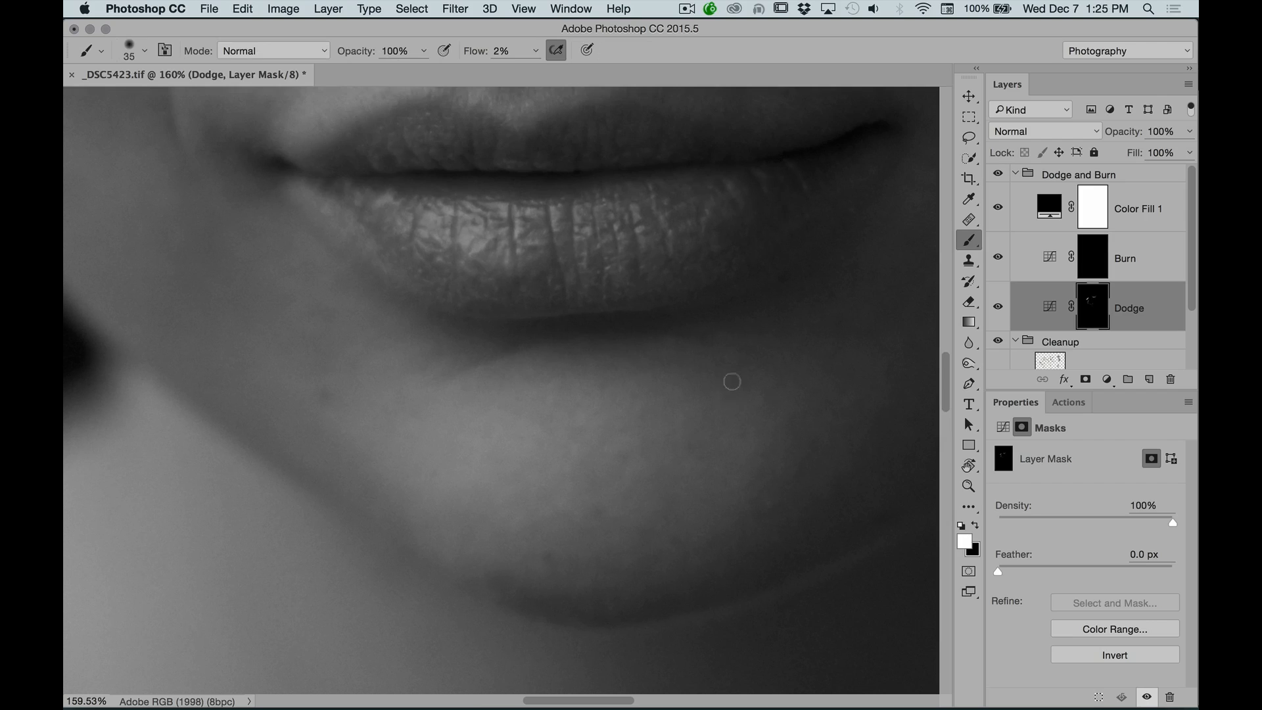
key(bracketleft)
key(bracketright)
drag(801, 385, 752, 451)
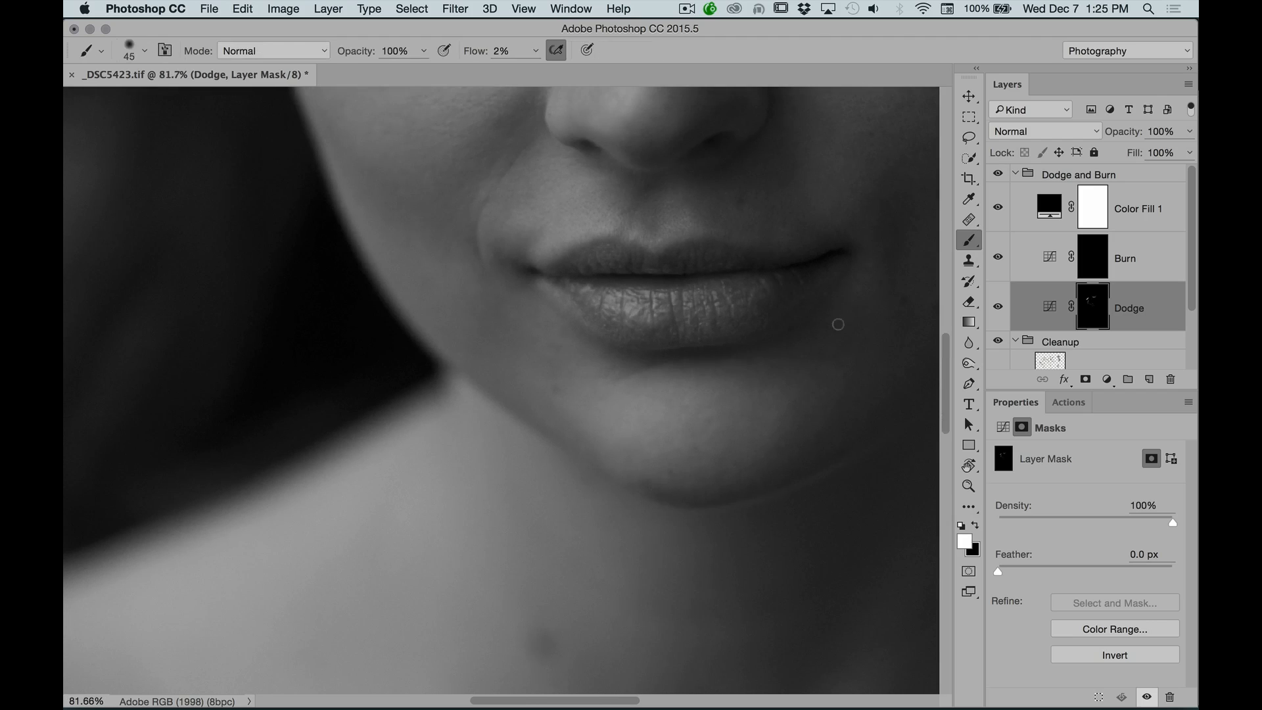
Switch the Dodge layer off and on to evaluate the brightened chin
click(998, 306)
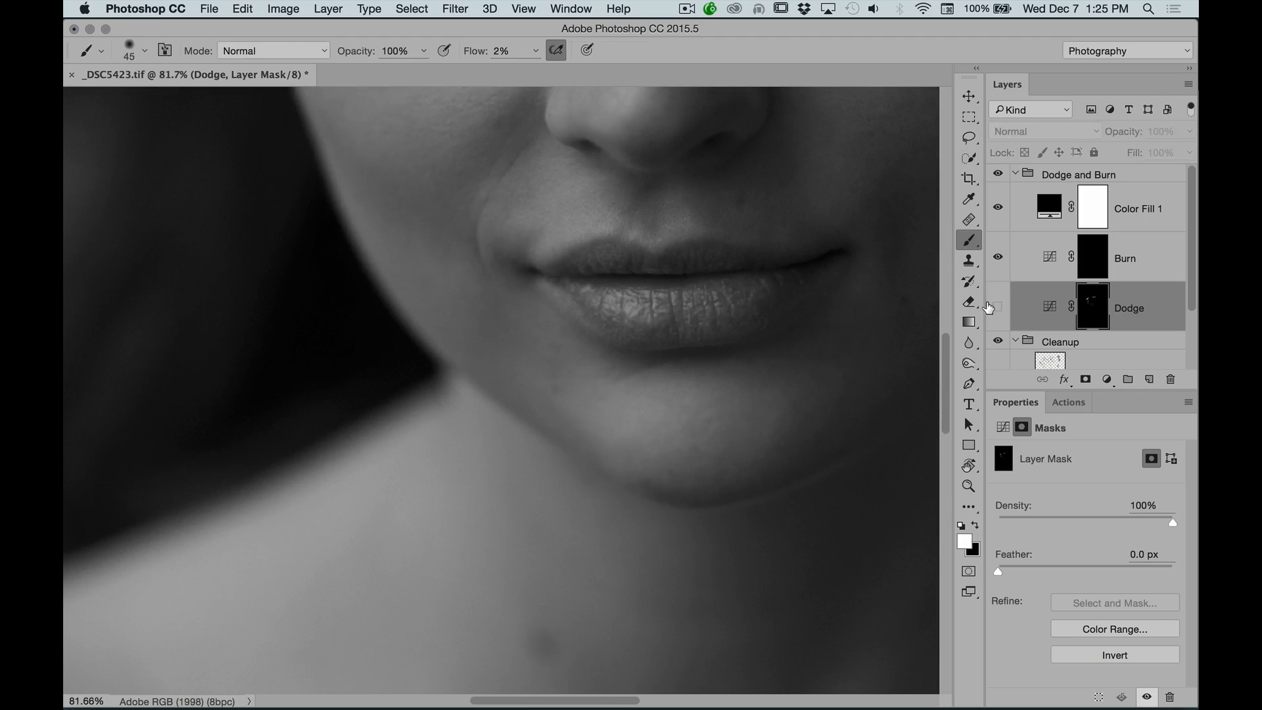
click(853, 354)
click(749, 257)
click(999, 306)
Dodge the shadow beneath the right side of the lower lip with a 50 px brush
scroll(776, 335, right, 3)
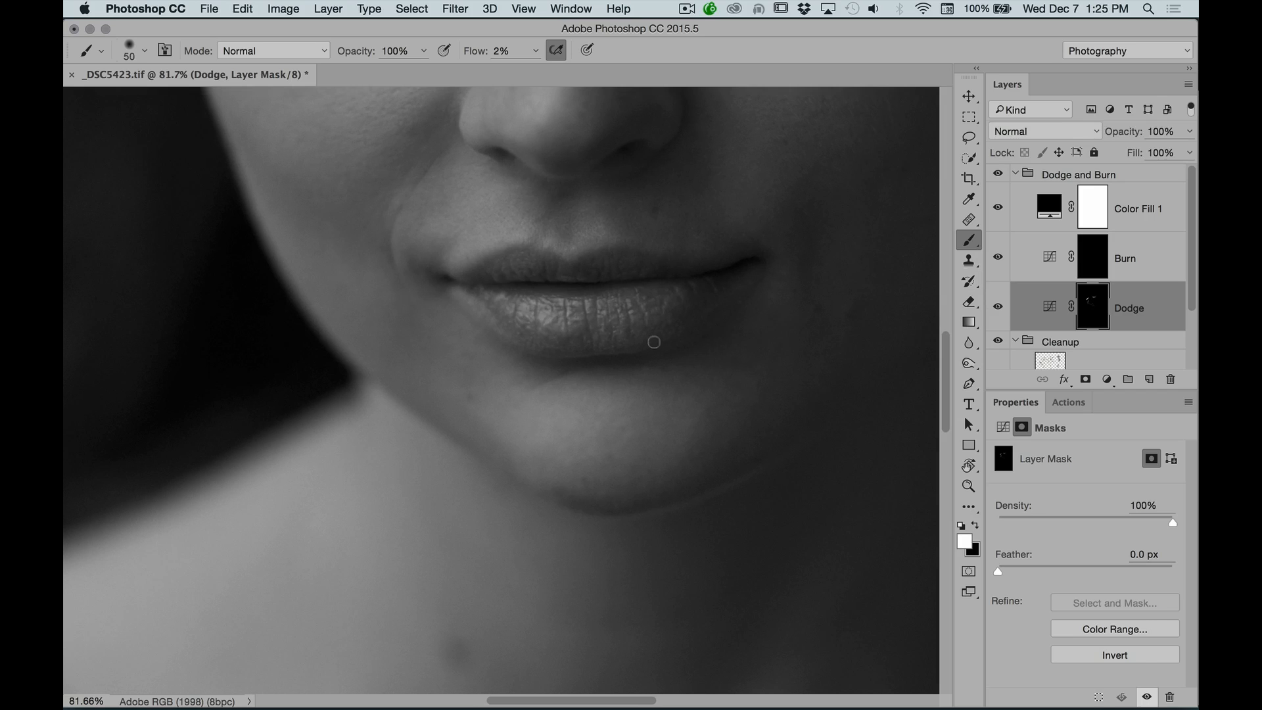
mouse_move(469, 293)
mouse_down()
mouse_move(657, 386)
mouse_move(663, 401)
mouse_up()
key(bracketleft)
mouse_move(718, 142)
mouse_down()
mouse_move(657, 392)
mouse_move(673, 395)
mouse_up()
mouse_move(690, 272)
mouse_down()
mouse_move(642, 327)
mouse_move(623, 330)
mouse_up()
drag(720, 326, 820, 276)
Dodge fine shadows at the inner corner of the shaded right eye with a 10 px brush
key(bracketleft)
key(bracketleft)
key(bracketleft)
key(bracketleft)
key(bracketleft)
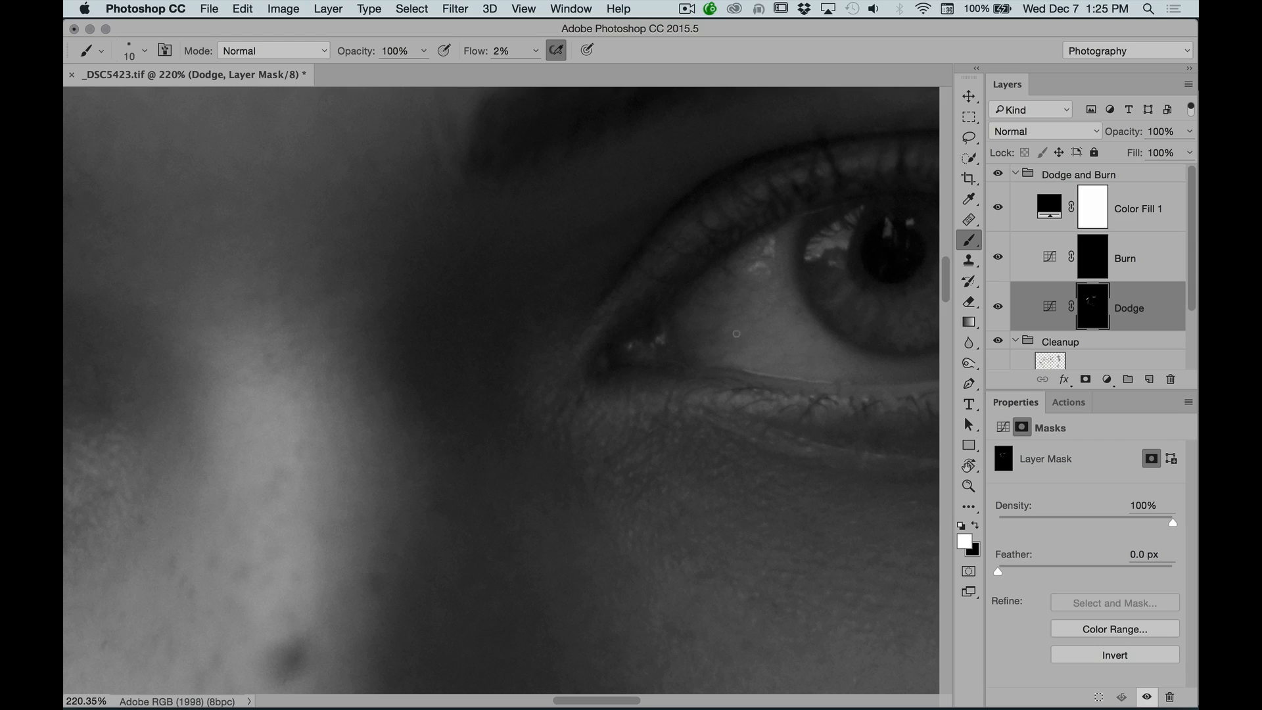
key(bracketright)
key(bracketright)
drag(703, 289, 736, 398)
drag(678, 348, 727, 443)
mouse_move(641, 283)
mouse_down()
mouse_move(730, 375)
mouse_move(651, 430)
mouse_up()
mouse_move(618, 240)
mouse_down()
mouse_move(634, 330)
mouse_move(658, 292)
mouse_up()
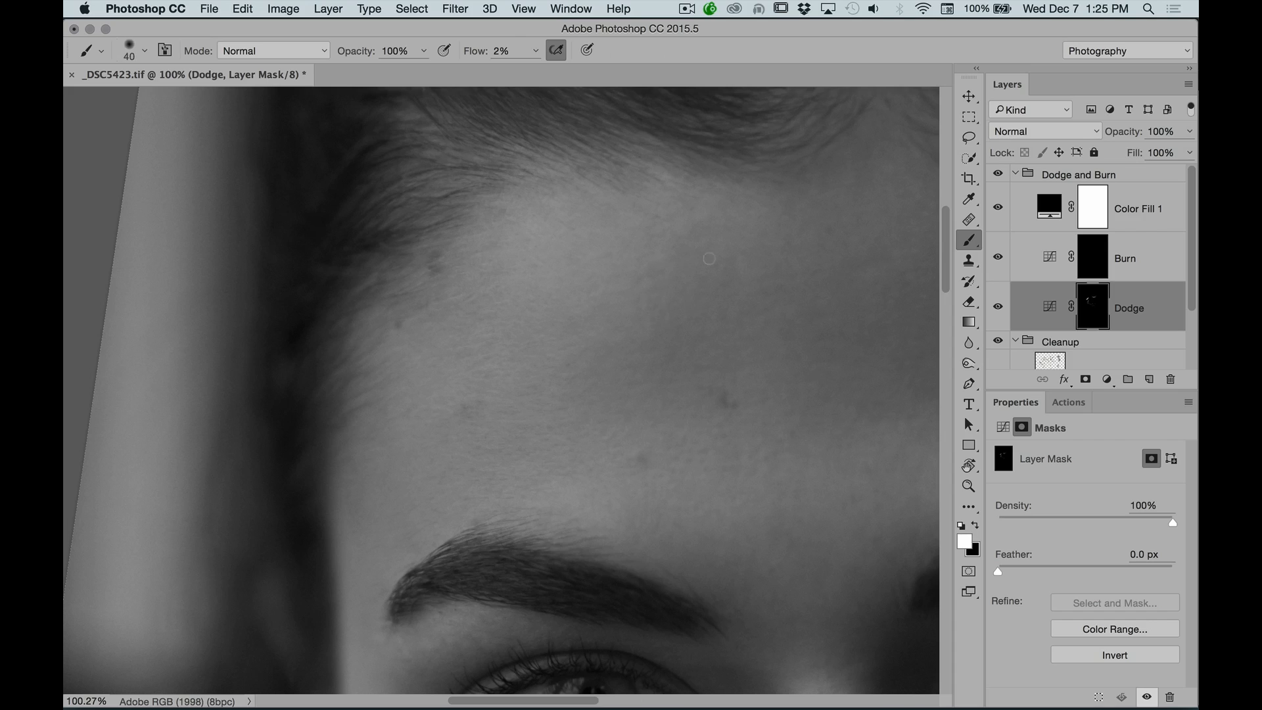
Dodge the darker patches across the forehead with a 40 px brush
drag(741, 293, 661, 380)
mouse_move(750, 323)
mouse_down()
mouse_move(693, 338)
mouse_move(716, 344)
mouse_up()
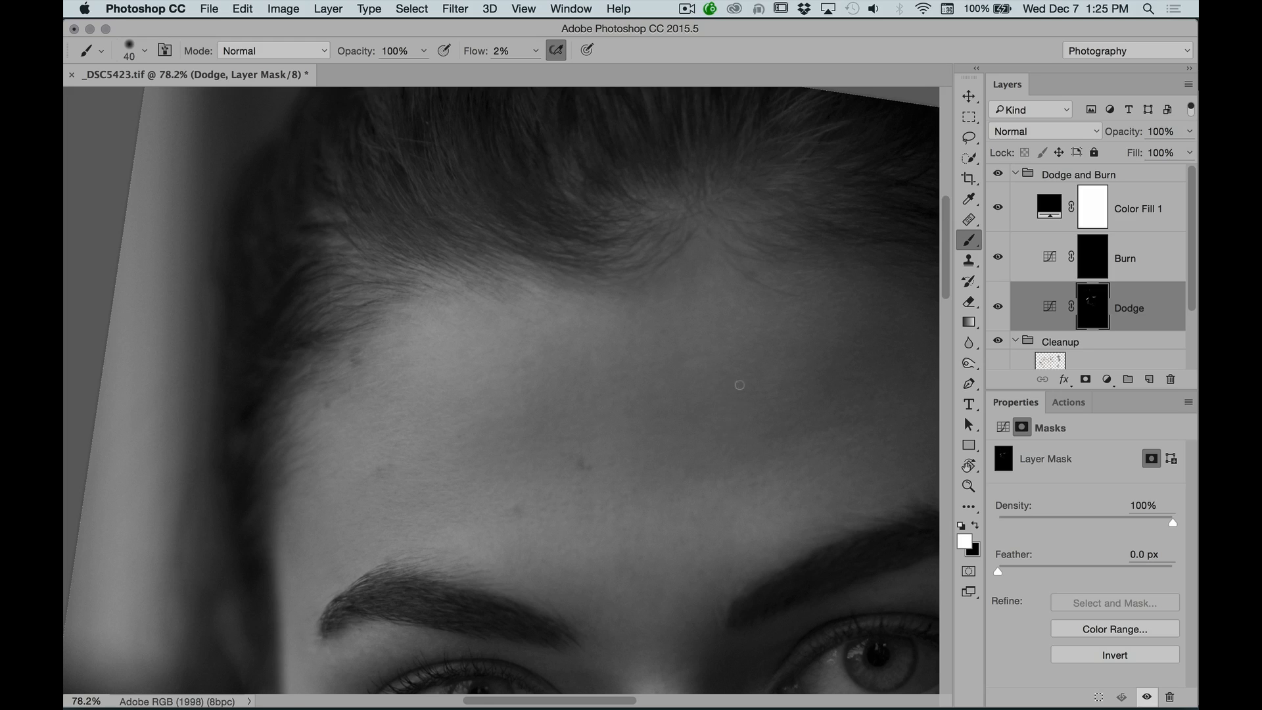
drag(692, 313, 678, 217)
drag(620, 277, 631, 271)
key(b)
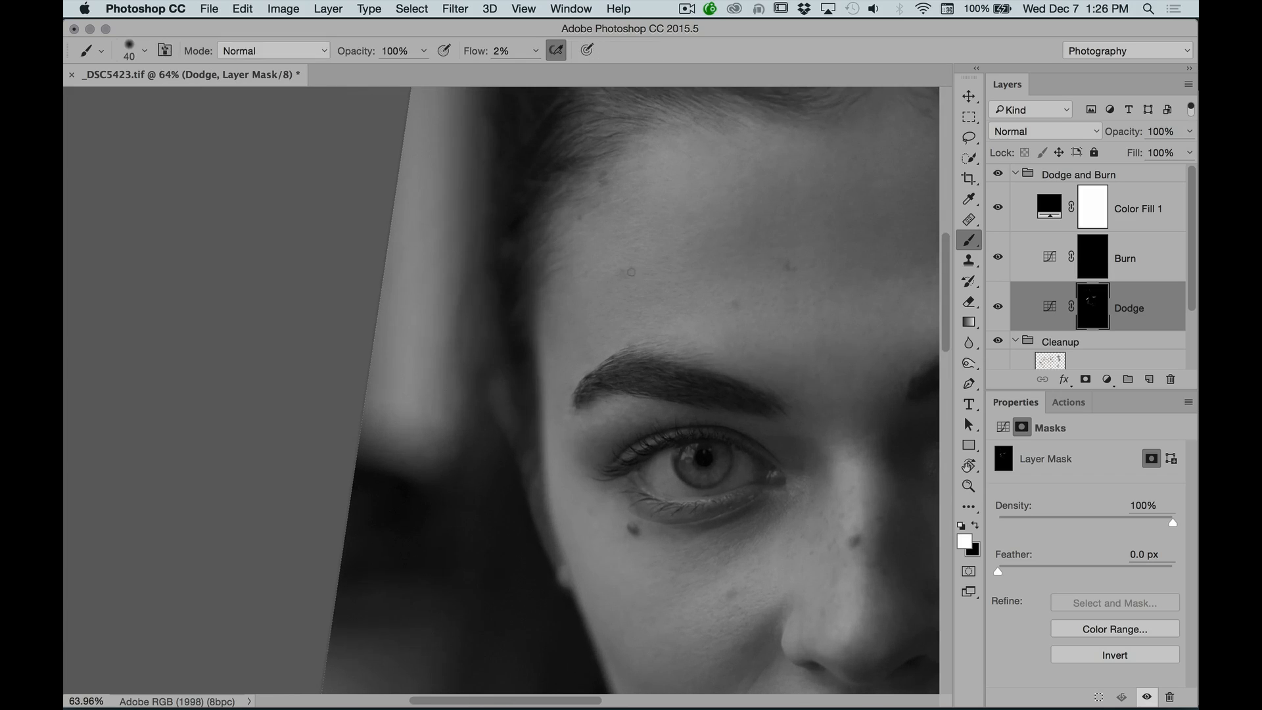
Dodge around the left eye with a 40 px brush
key(z)
drag(673, 428, 643, 309)
drag(640, 369, 658, 330)
key(b)
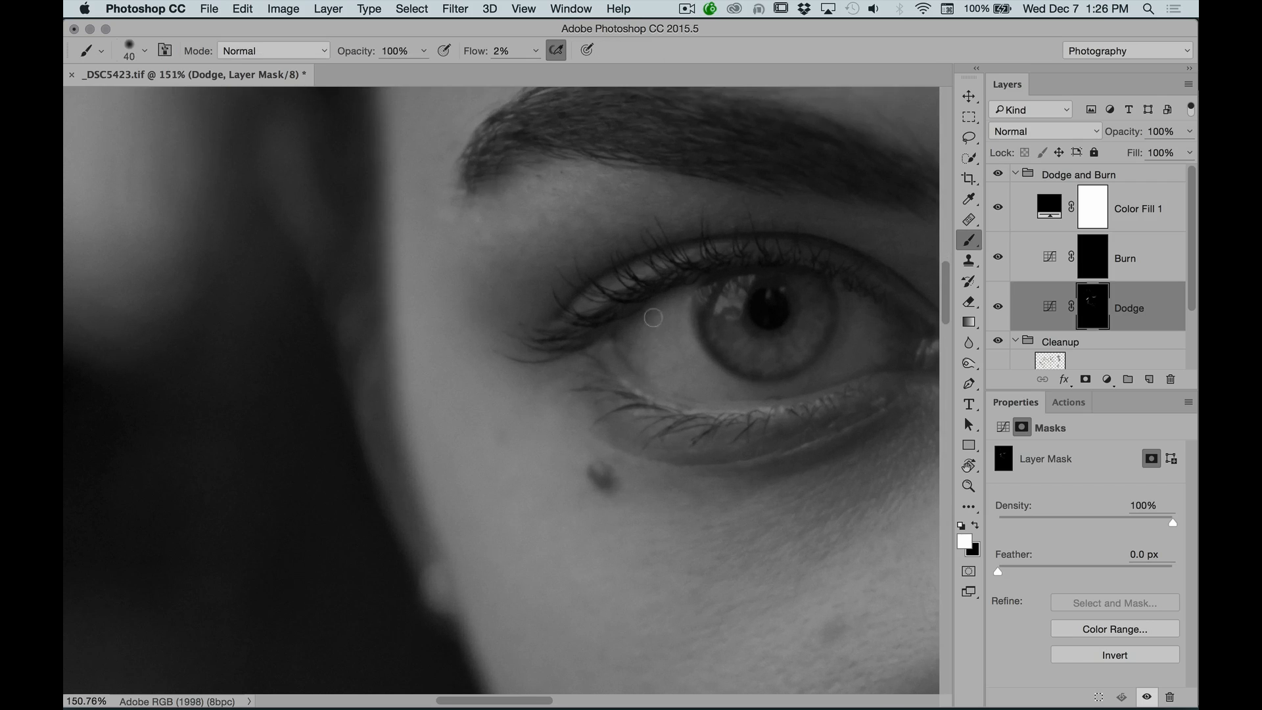
key(z)
drag(727, 304, 637, 375)
key(b)
drag(787, 317, 613, 361)
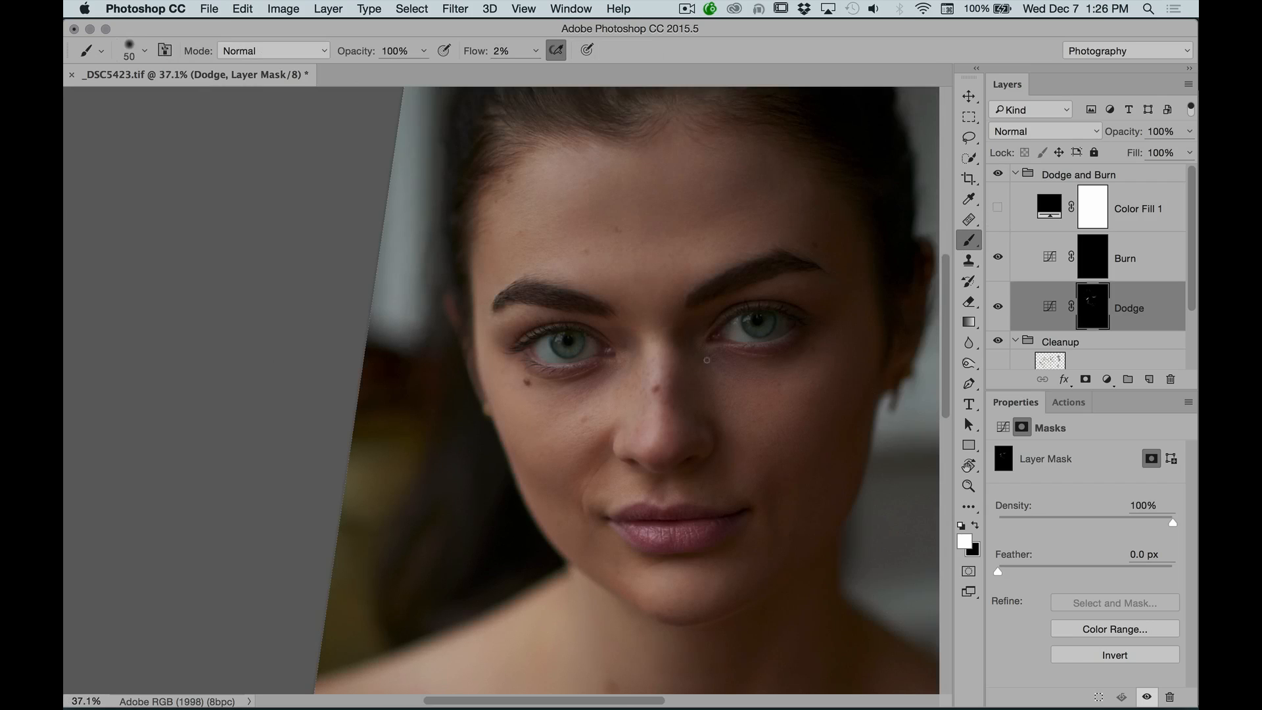
Enlarge the brush to 125 px and turn the Color Fill 1 helper layer back on
key(bracketright)
key(bracketright)
key(bracketright)
key(bracketright)
key(bracketright)
key(bracketleft)
key(z)
drag(564, 361, 661, 350)
key(b)
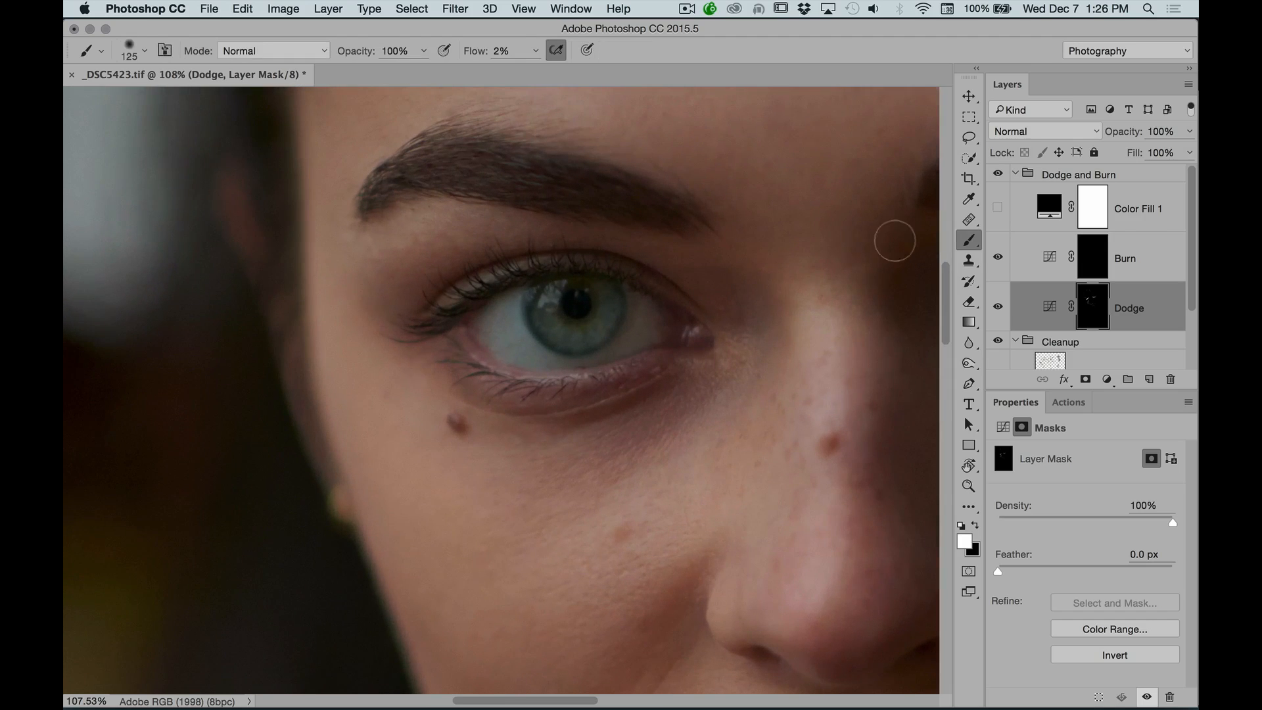
click(999, 209)
Toggle the Dodge layer to examine the dodging around both eyes
key(z)
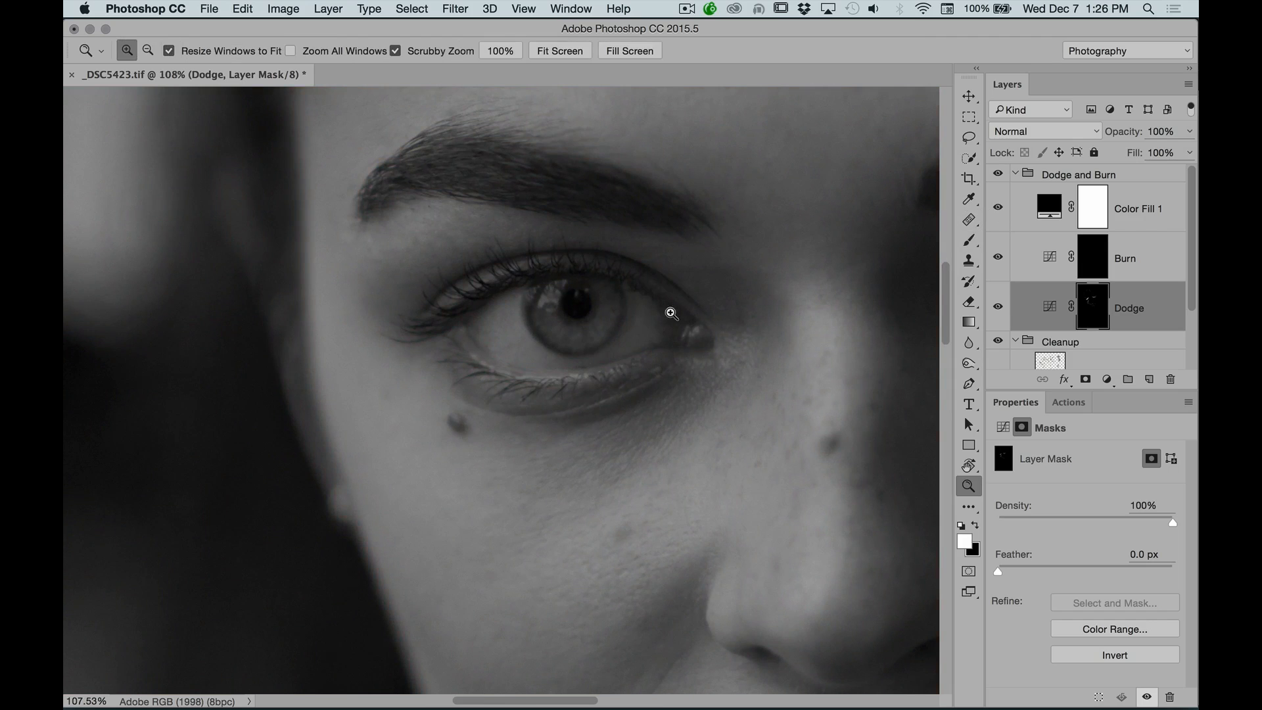
drag(671, 309, 638, 333)
key(b)
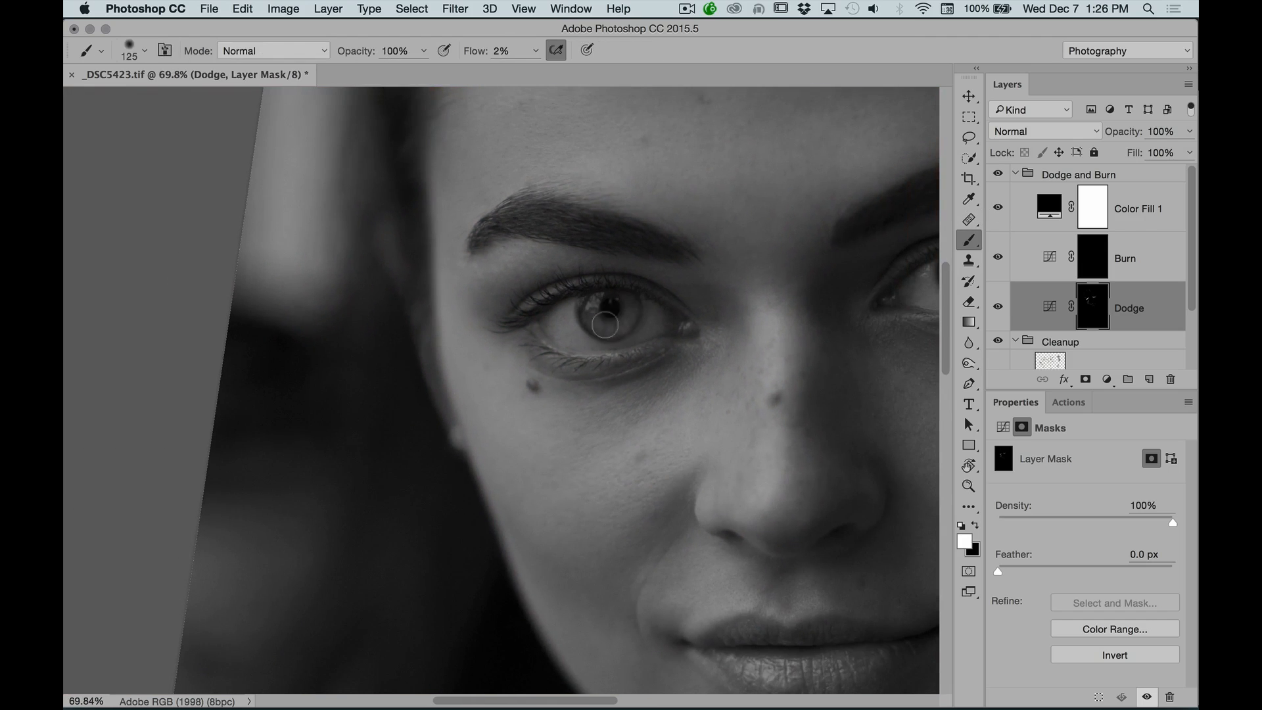
drag(817, 309, 651, 315)
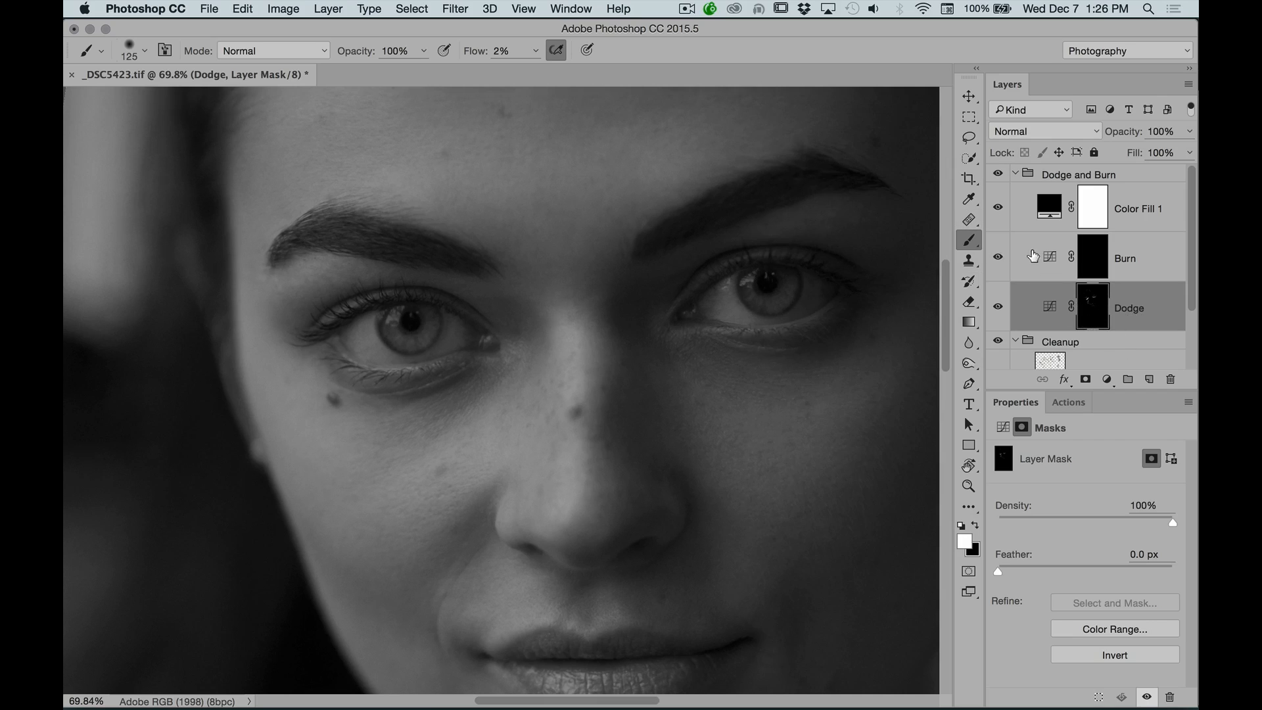
click(997, 307)
click(998, 307)
Lower the brush flow to 1% and softly dodge the skin around the left eye with a 125 px brush
key(bracketright)
key(bracketright)
key(bracketleft)
key(bracketleft)
key(bracketleft)
key(1)
scroll(579, 342, left, 5)
key(bracketright)
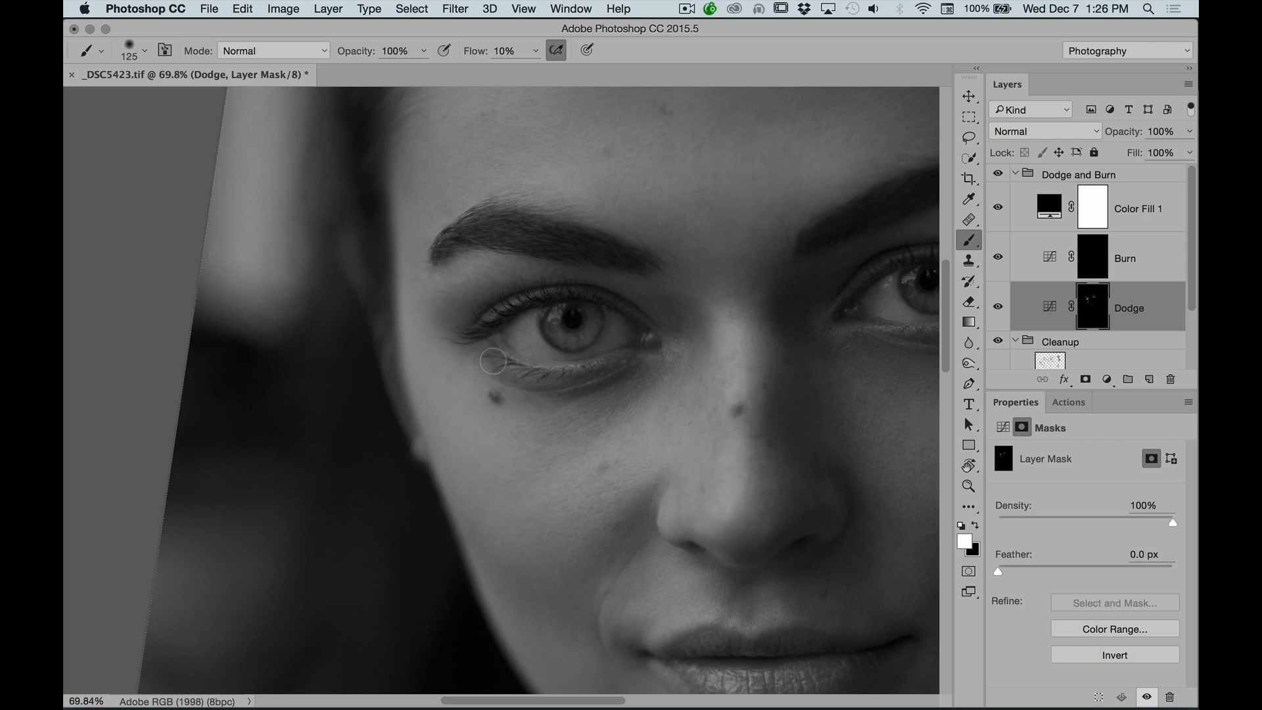
key(z)
alt+click(746, 343)
key(b)
mouse_move(697, 405)
mouse_down()
mouse_move(668, 394)
mouse_move(598, 317)
mouse_up()
key(super+minus)
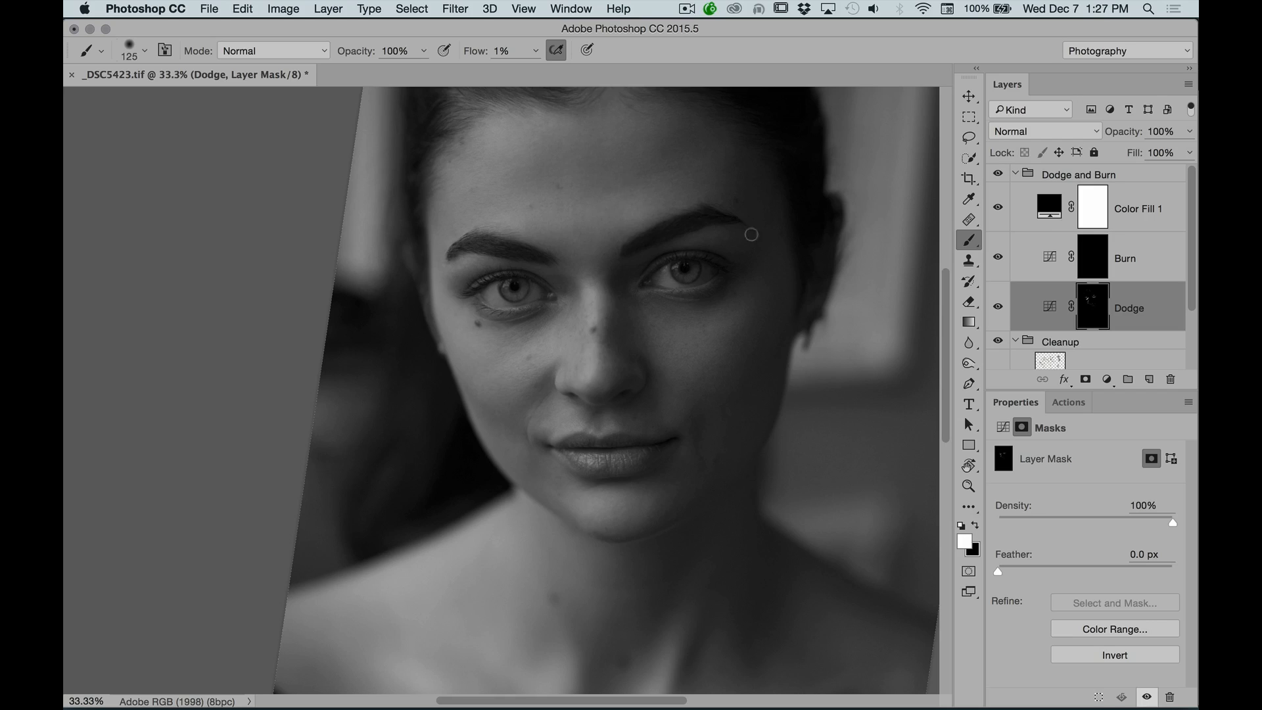
Rotate the canvas and dodge the shaded neck below the jaw with a 125 px brush
scroll(676, 419, down, 5)
scroll(675, 418, left, 1)
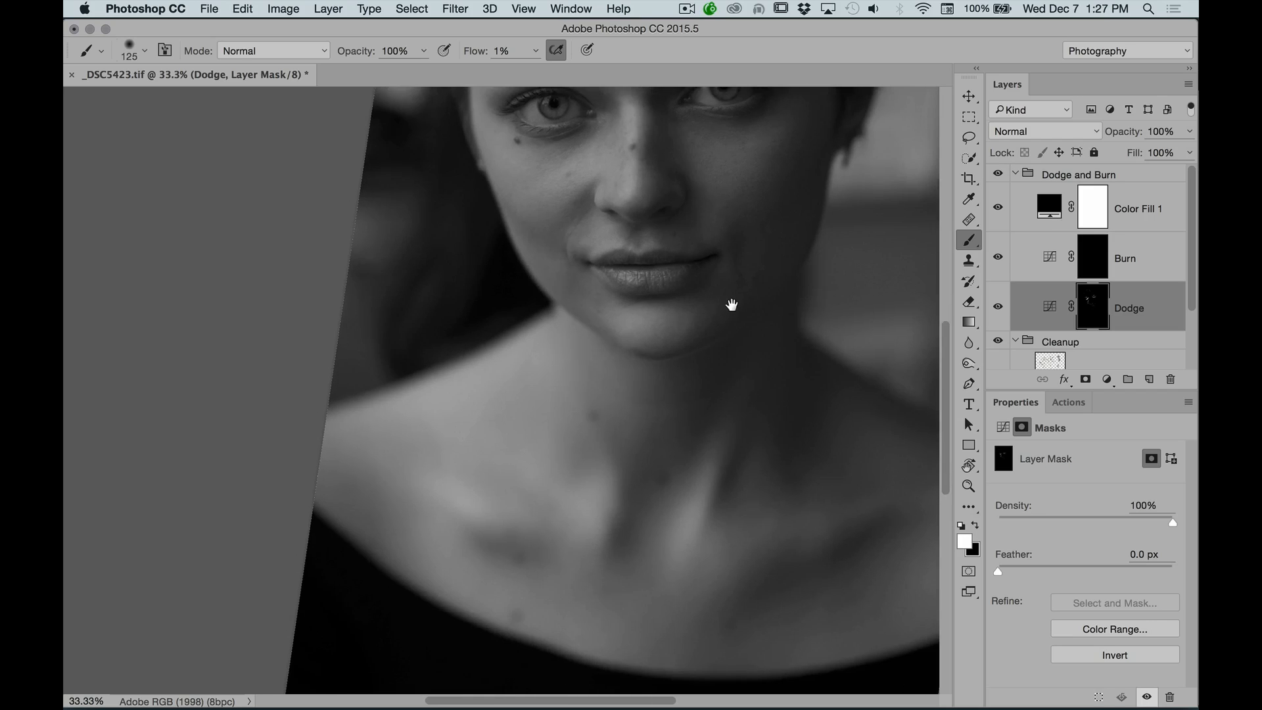
key(r)
mouse_move(738, 288)
mouse_down()
mouse_move(566, 211)
mouse_move(643, 327)
mouse_up()
key(b)
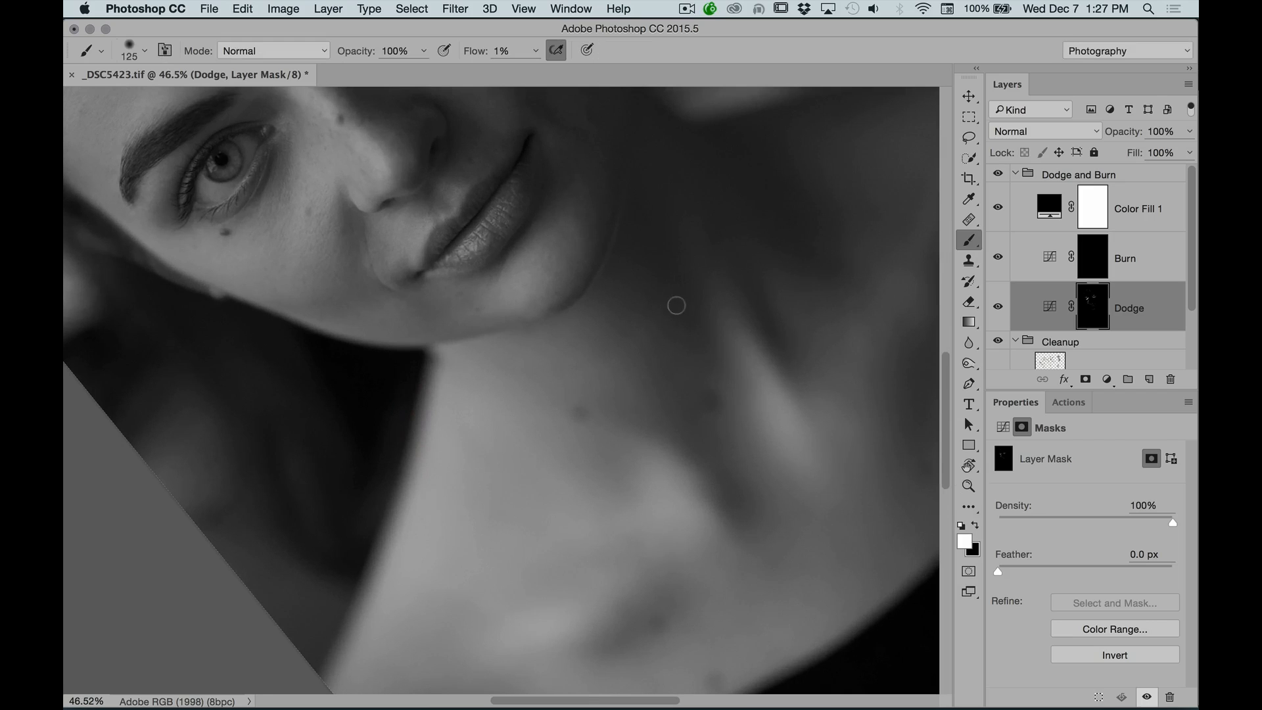
drag(612, 344, 693, 352)
key([)
mouse_move(579, 269)
mouse_down()
mouse_move(653, 353)
mouse_move(670, 341)
mouse_move(723, 349)
mouse_up()
Dodge the shadows between the lower lip and chin with 25 px and 30 px brushes
key([)
key([)
key([)
key([)
key([)
key([)
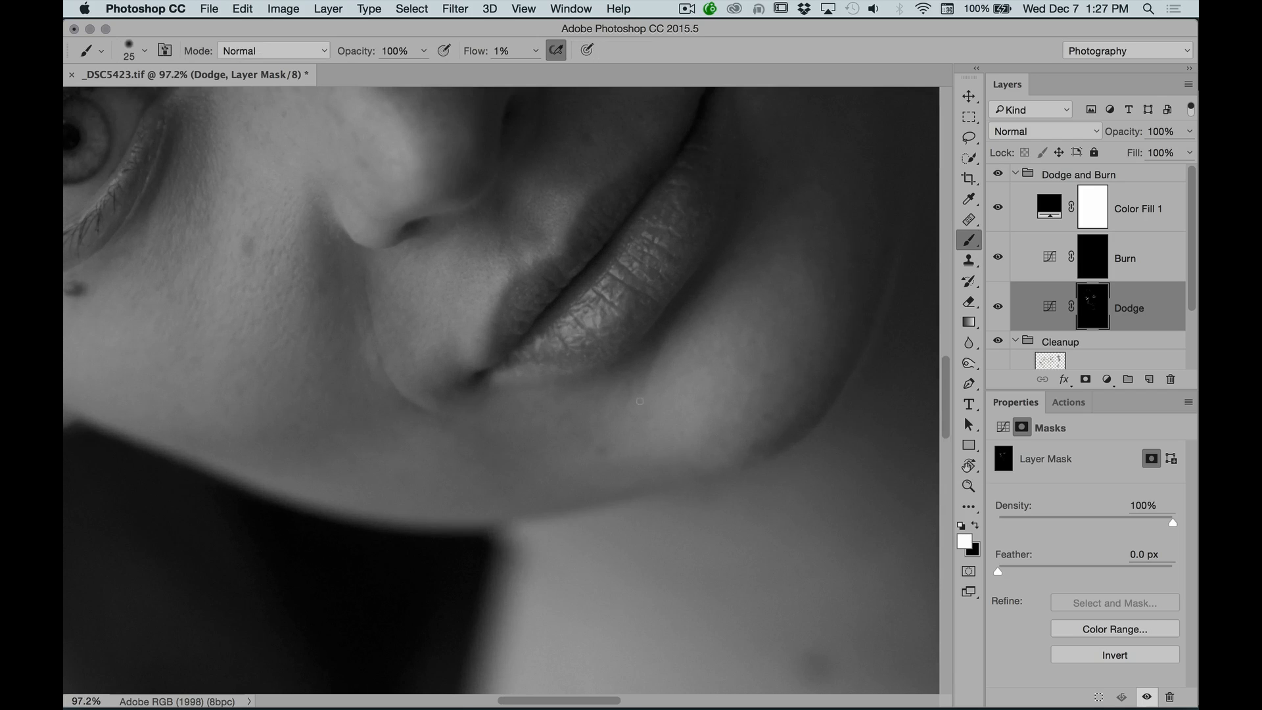
mouse_move(656, 357)
mouse_down()
mouse_move(755, 230)
mouse_move(644, 267)
mouse_up()
key(bracketright)
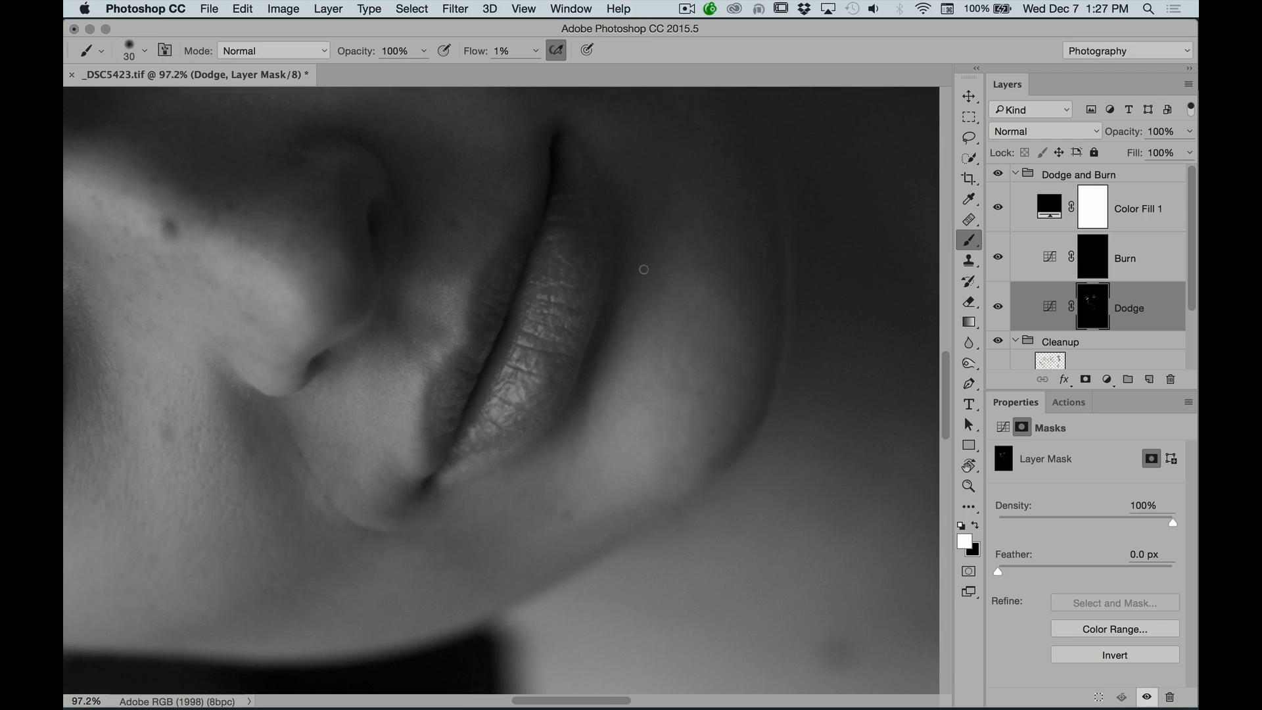
drag(476, 280, 745, 442)
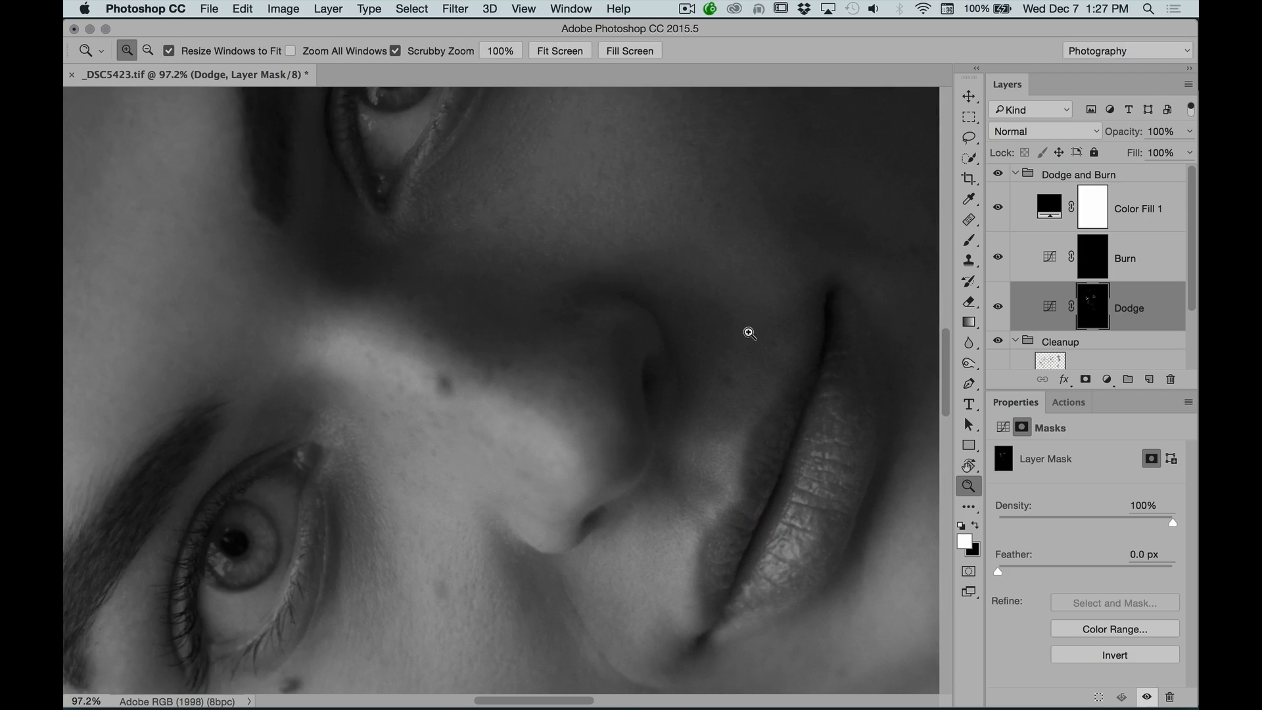
Rotate the canvas back toward upright and dodge the cheeks and under-eye areas with 90 to 125 px brushes
drag(756, 324, 679, 385)
key(r)
mouse_move(722, 214)
mouse_down()
mouse_move(774, 309)
mouse_move(693, 434)
mouse_move(647, 314)
mouse_up()
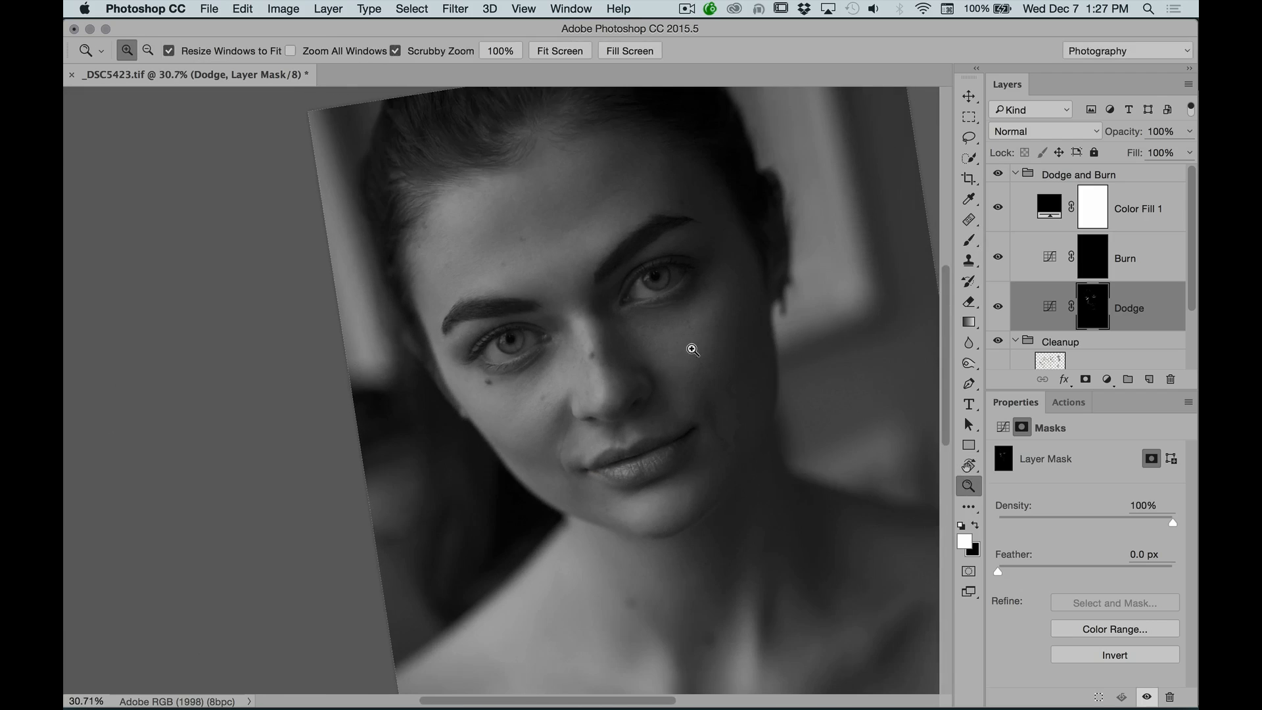
drag(683, 353, 723, 354)
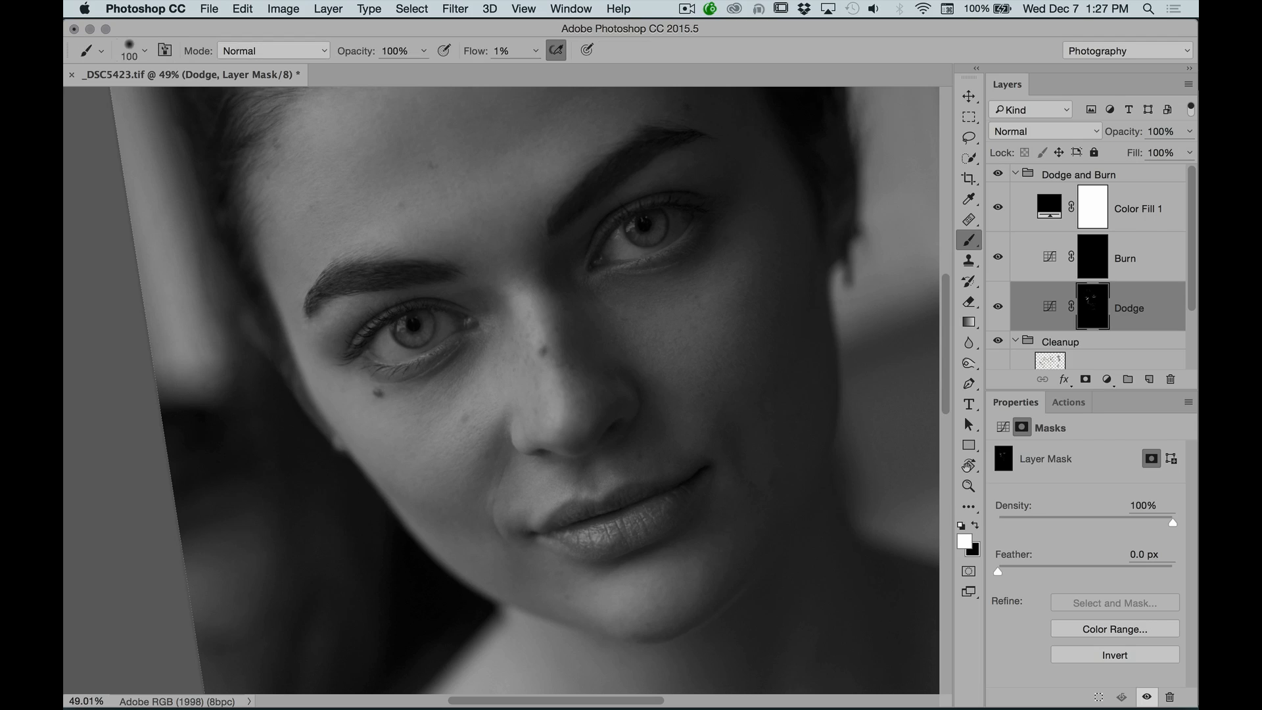
key(bracketright)
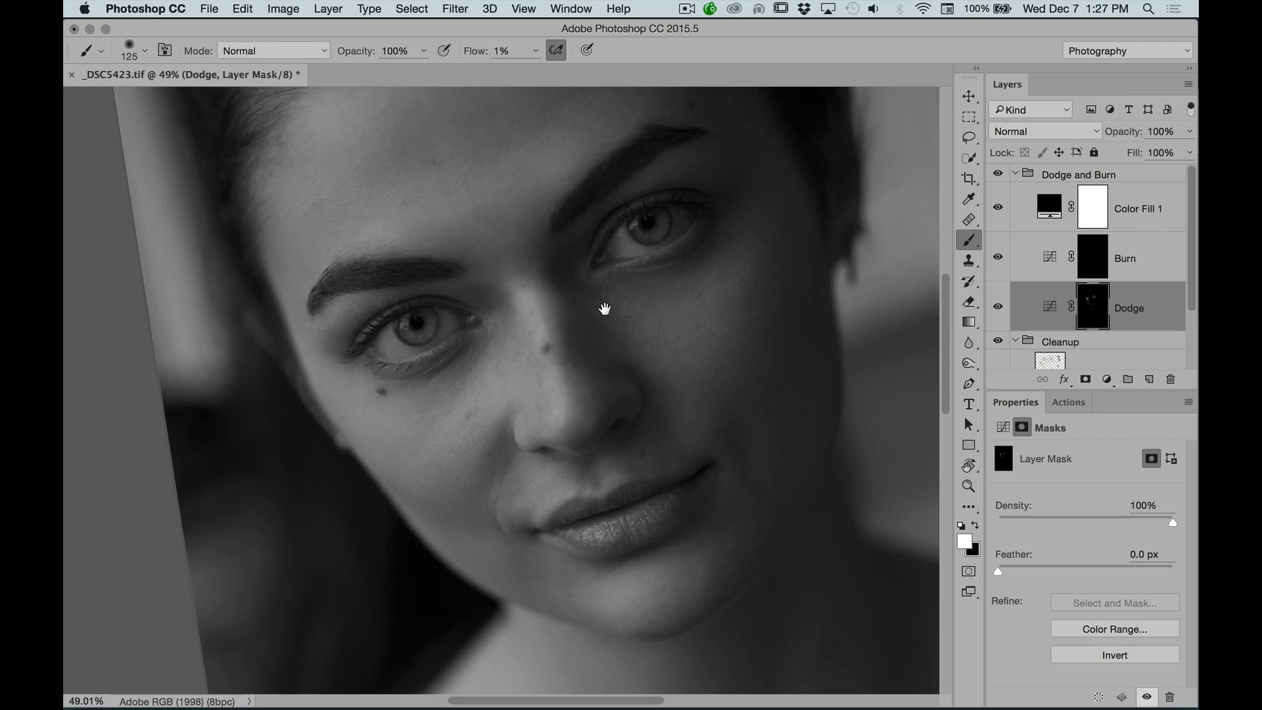
drag(584, 318, 690, 302)
key(bracketleft)
key(bracketleft)
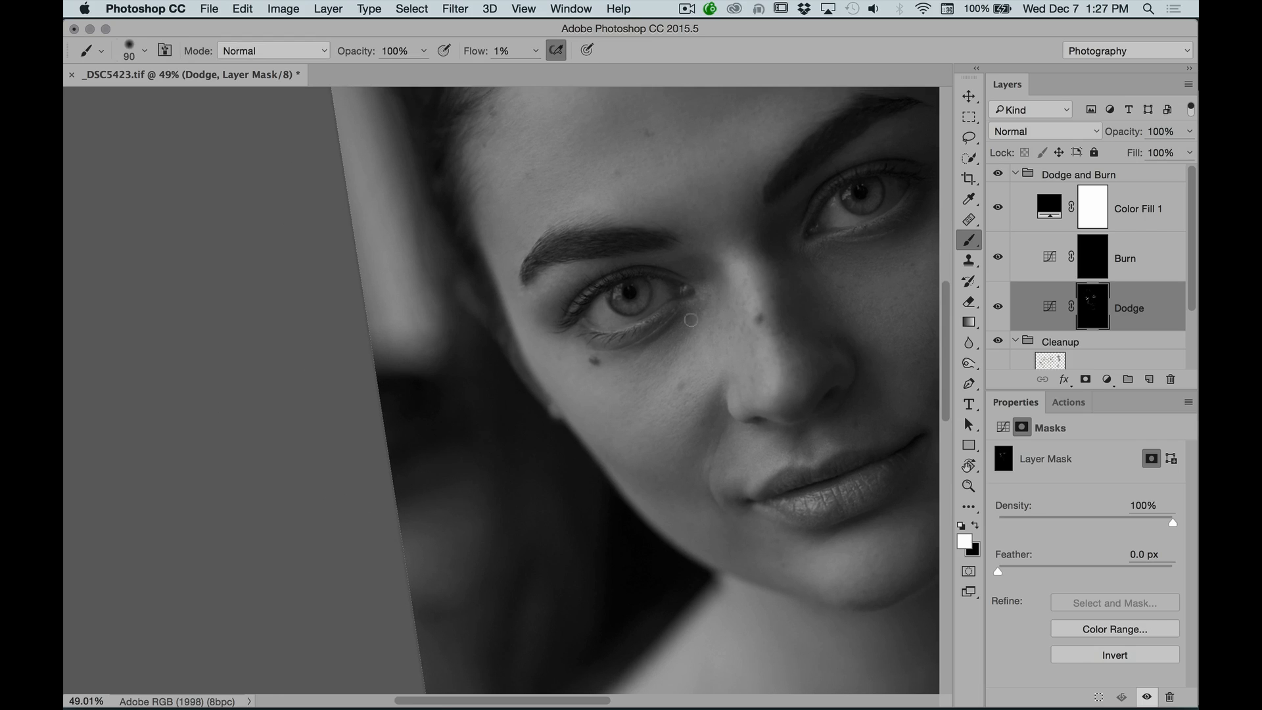
Dodge the shadow between the left eye's inner corner and the nose bridge with a 50 px brush
key(r)
key(z)
mouse_move(771, 185)
mouse_down()
mouse_move(740, 322)
mouse_move(747, 348)
mouse_up()
key(bracketleft)
key(bracketleft)
key(bracketleft)
key(bracketleft)
key(bracketright)
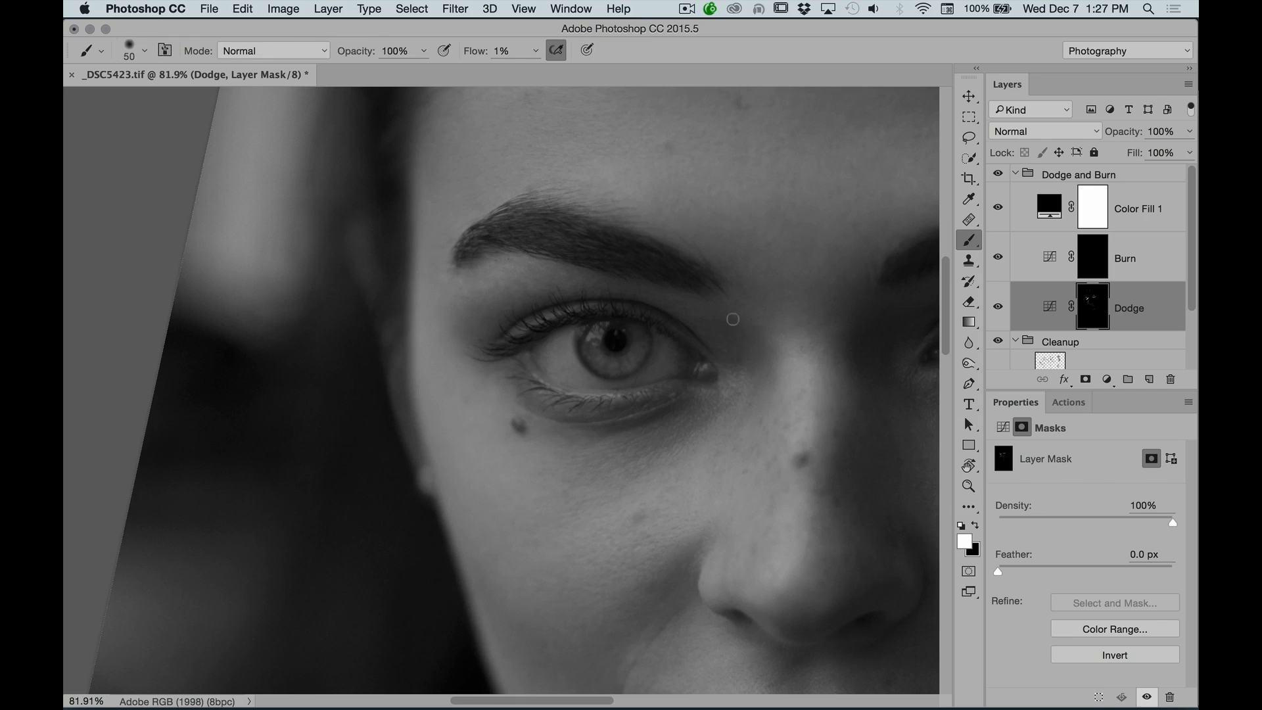
key(space)
mouse_move(724, 298)
mouse_down()
mouse_move(713, 313)
mouse_move(592, 279)
mouse_up()
key(z)
drag(772, 301, 716, 300)
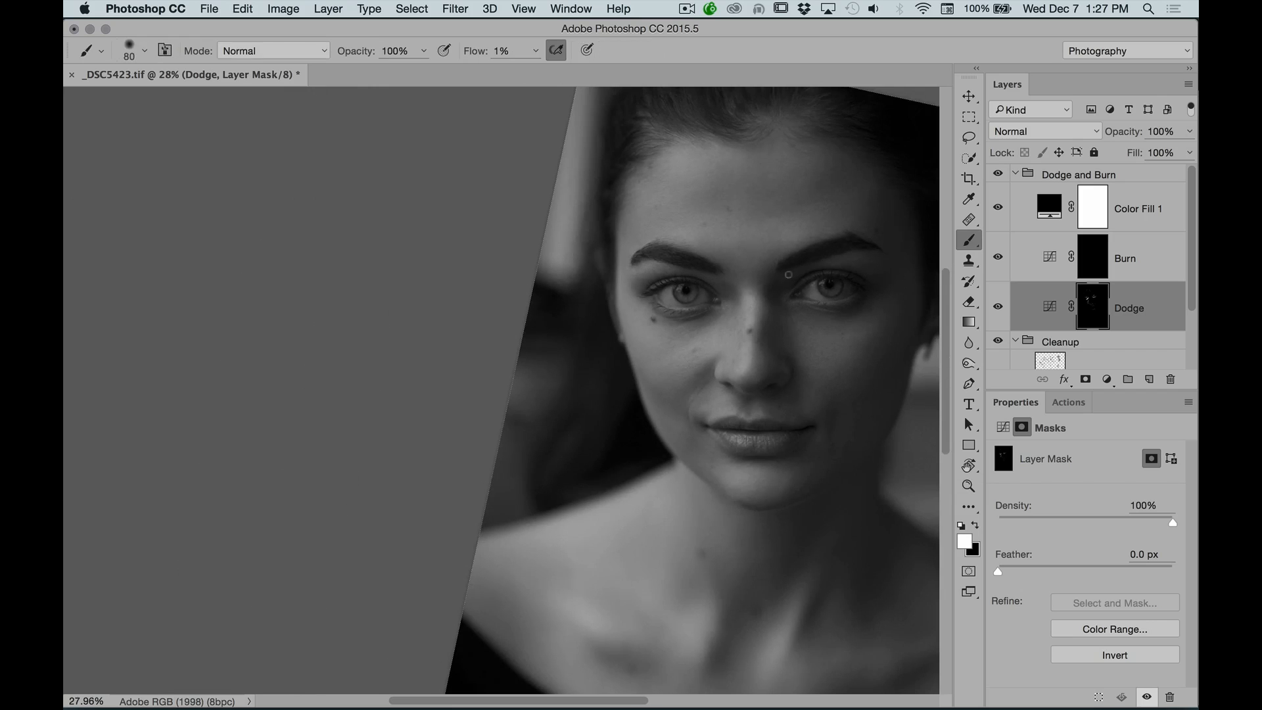
Tilt the canvas and dodge the skin below the outer end of the left eyebrow with a 25 px brush
key(r)
mouse_move(695, 214)
mouse_down()
mouse_move(651, 194)
mouse_move(614, 292)
mouse_move(739, 233)
mouse_move(717, 196)
mouse_up()
key(z)
key(r)
key(b)
key(bracketleft)
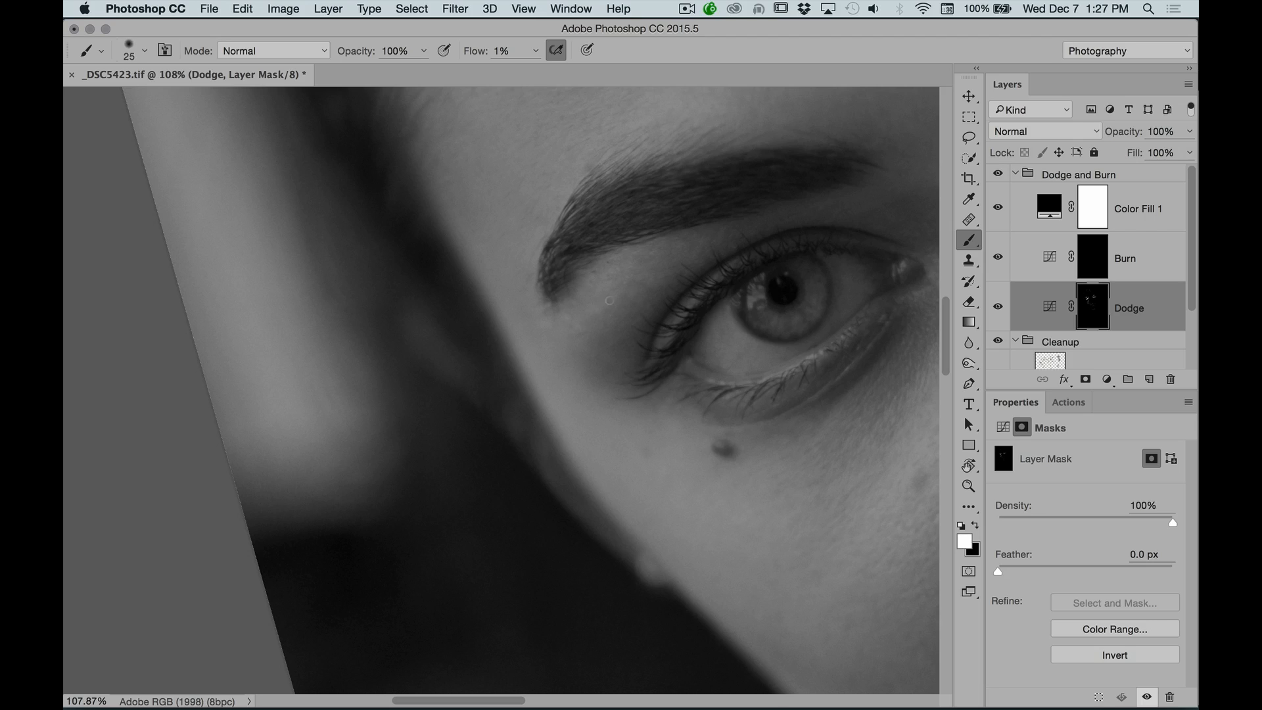
Dodge the skin between the right eyebrow and eyelid with a 35 px brush, and return the canvas rotation to 0°
drag(852, 199, 423, 361)
drag(769, 166, 591, 344)
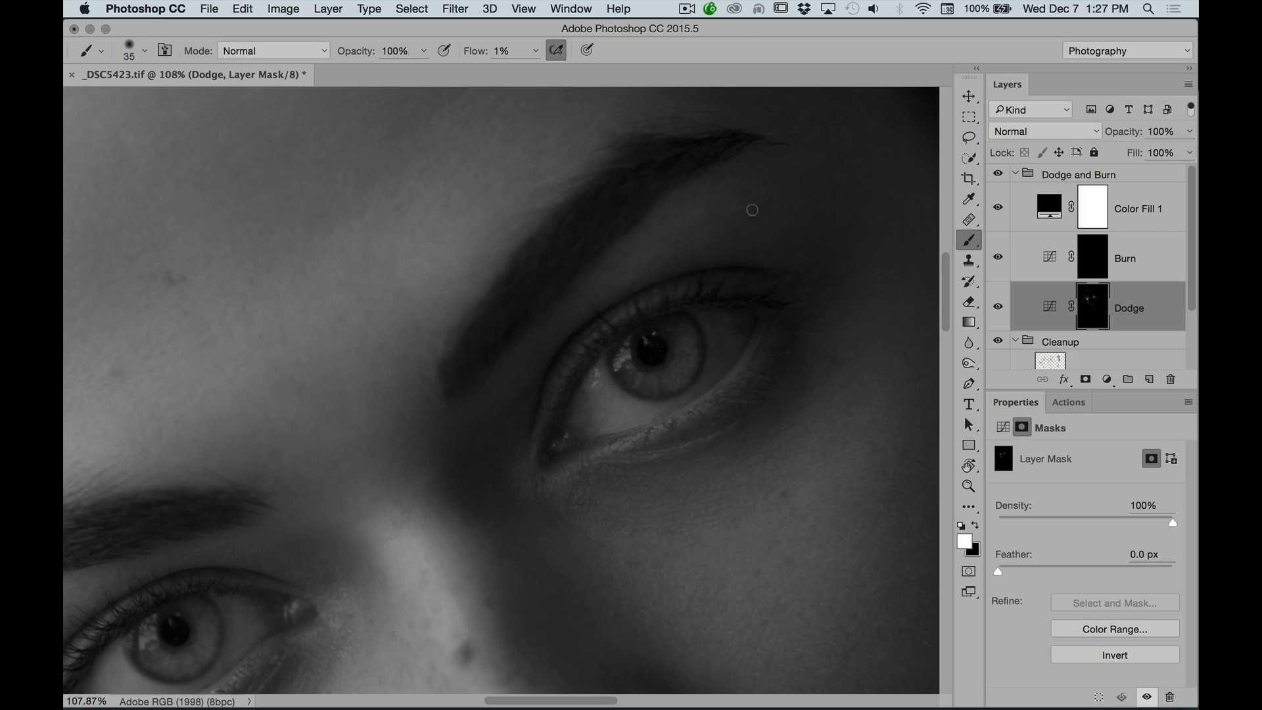
key(bracketleft)
key(r)
drag(730, 200, 757, 278)
drag(581, 321, 775, 227)
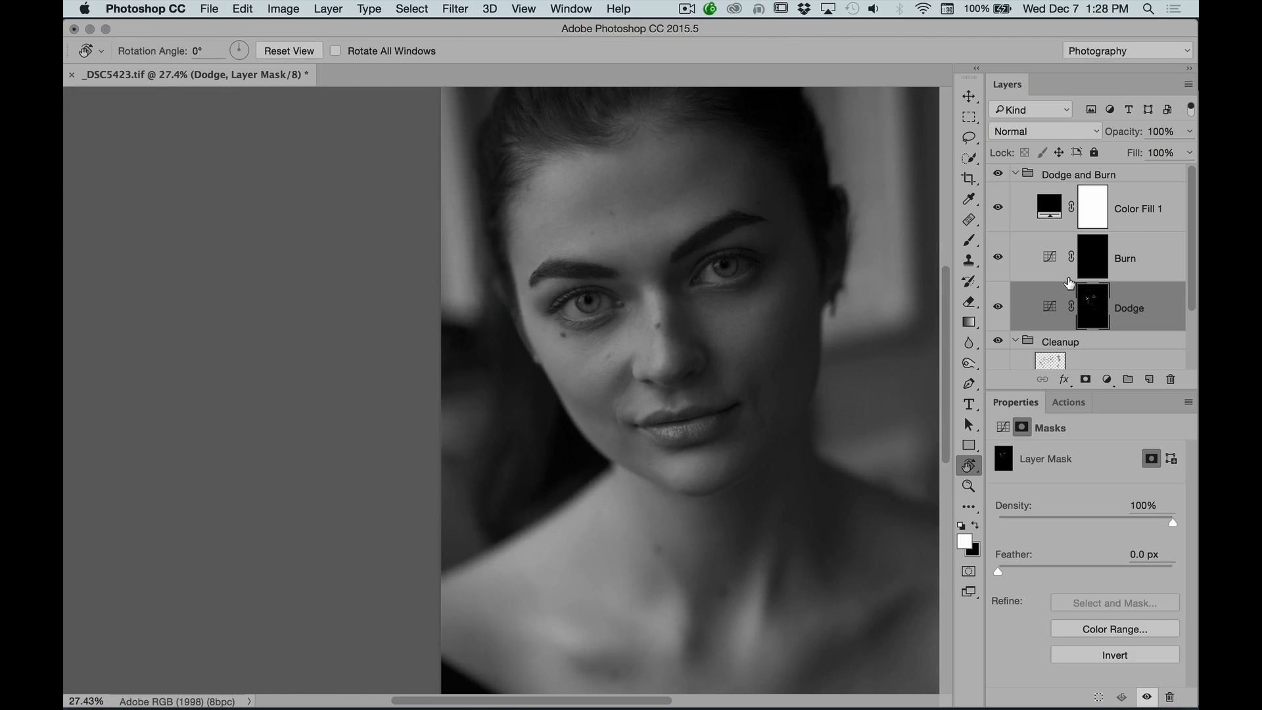
Compare the whole portrait with the Dodge layer hidden and shown
click(999, 307)
click(999, 307)
click(998, 307)
click(998, 307)
Toggle the Dodge layer at close range to examine its effect on the mouth, cheeks and eyes
key(z)
click(727, 426)
mouse_move(728, 426)
mouse_down()
mouse_move(772, 401)
mouse_move(725, 487)
mouse_up()
key(r)
click(998, 309)
click(999, 309)
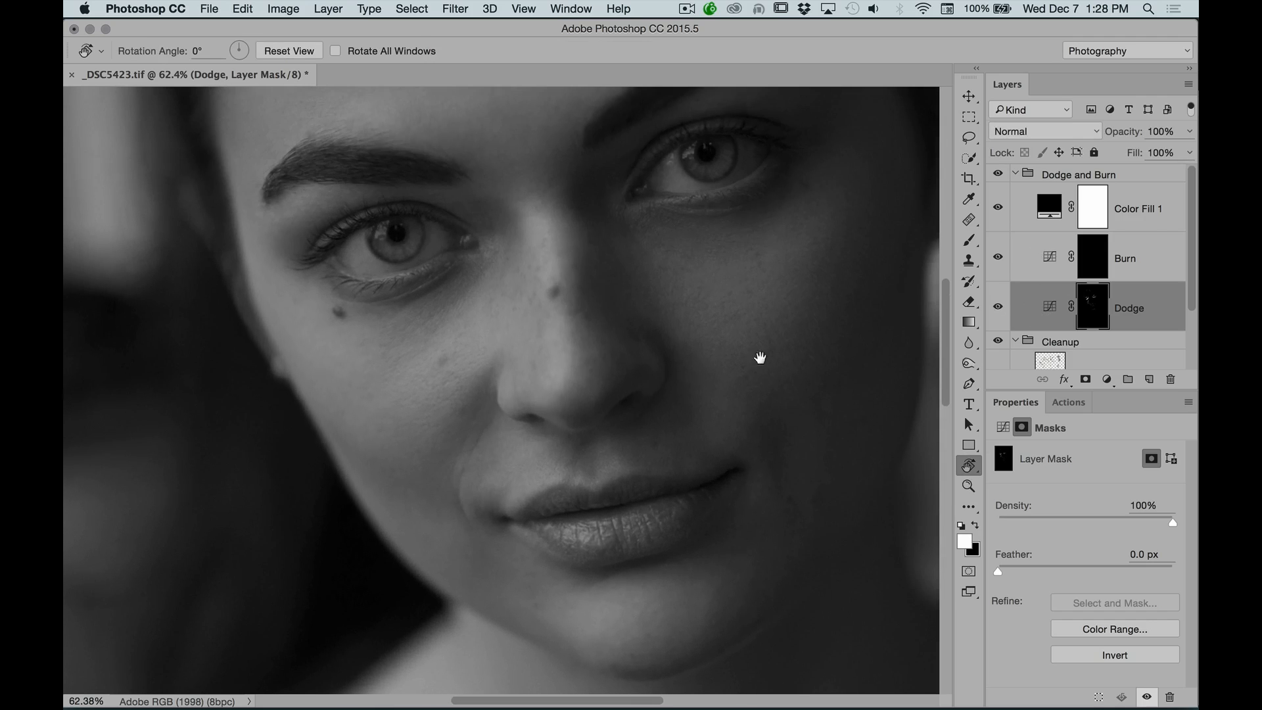
scroll(761, 358, up, 3)
click(999, 307)
click(999, 307)
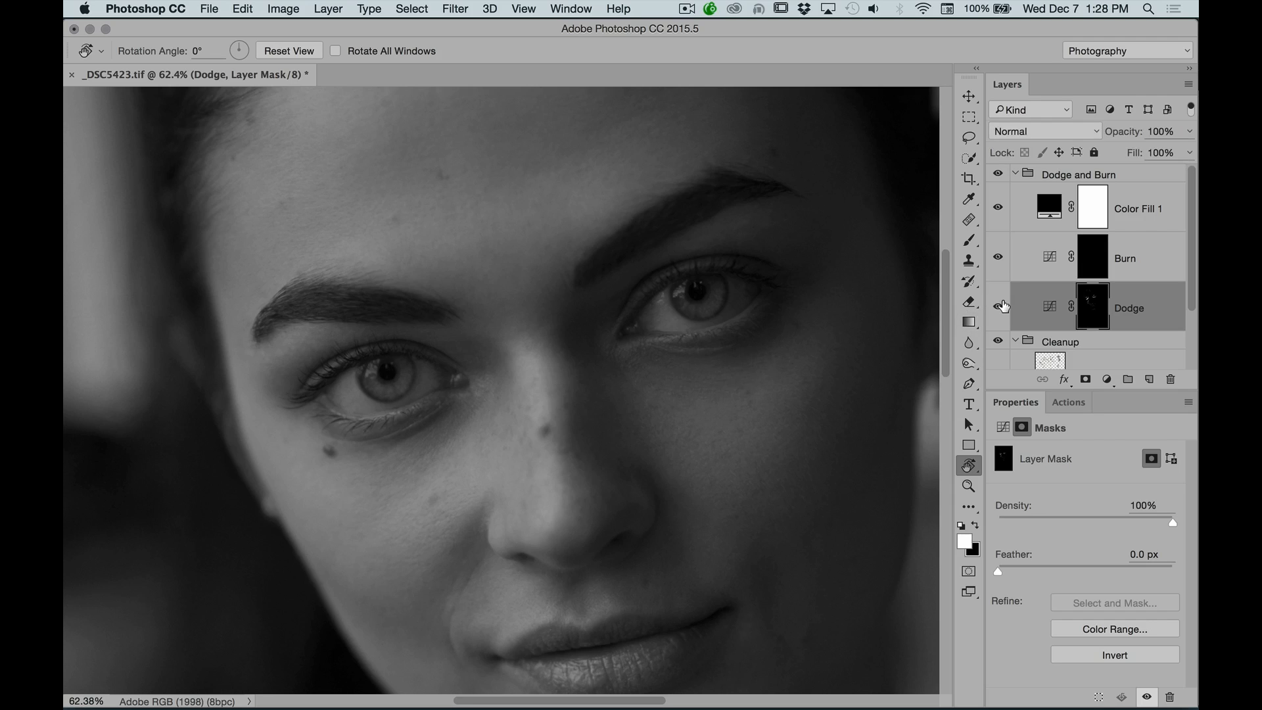
click(998, 306)
click(999, 306)
drag(766, 390, 677, 294)
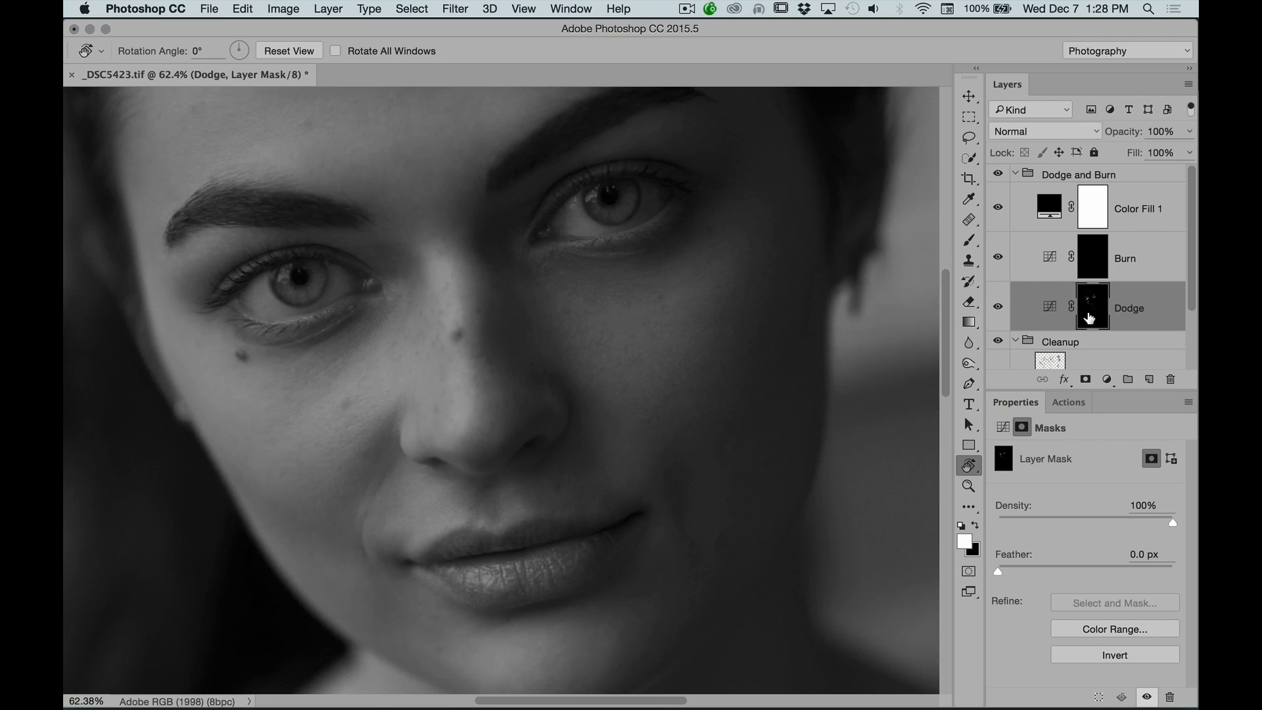
Inspect the Dodge layer's mask and curve on their own
alt+click(1093, 314)
key(z)
mouse_move(699, 332)
mouse_down()
mouse_move(673, 369)
mouse_move(713, 361)
mouse_move(683, 336)
mouse_move(713, 453)
mouse_move(735, 401)
mouse_up()
key(r)
click(1050, 306)
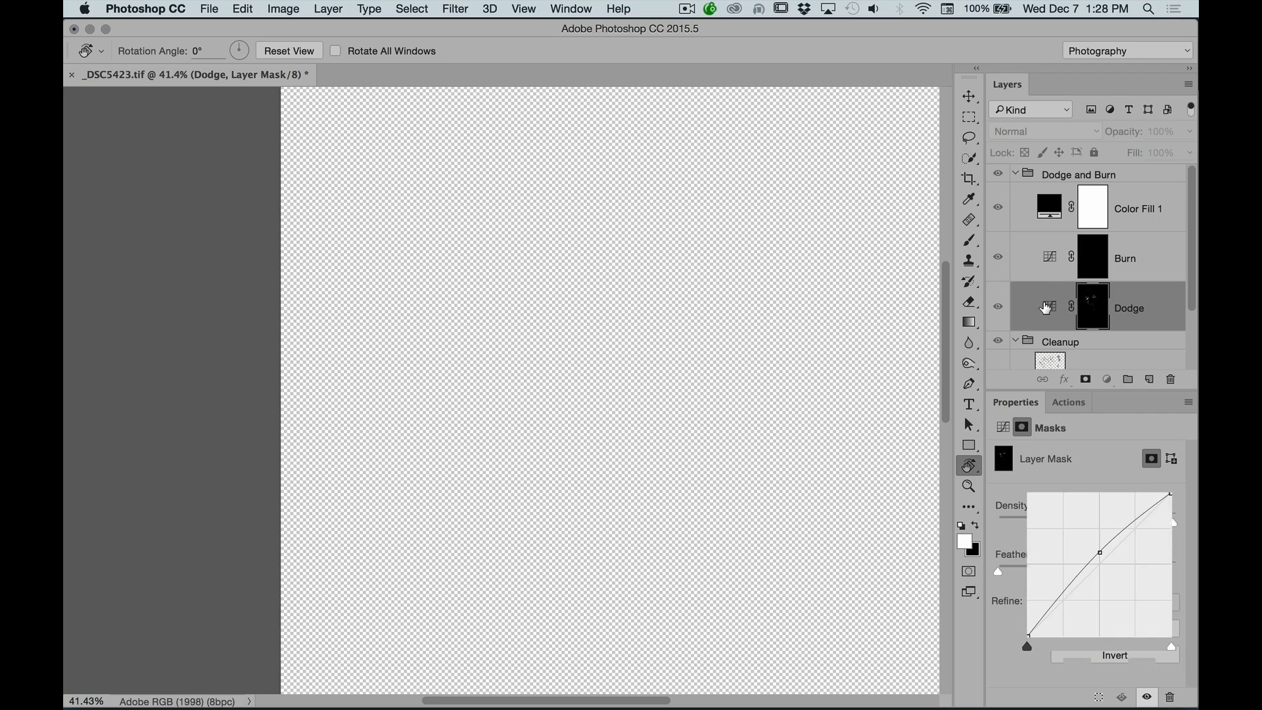
Select the Burn layer's mask and ready the Brush tool at 1% flow with white as the painting colour
click(1050, 260)
click(998, 257)
click(998, 257)
click(1089, 266)
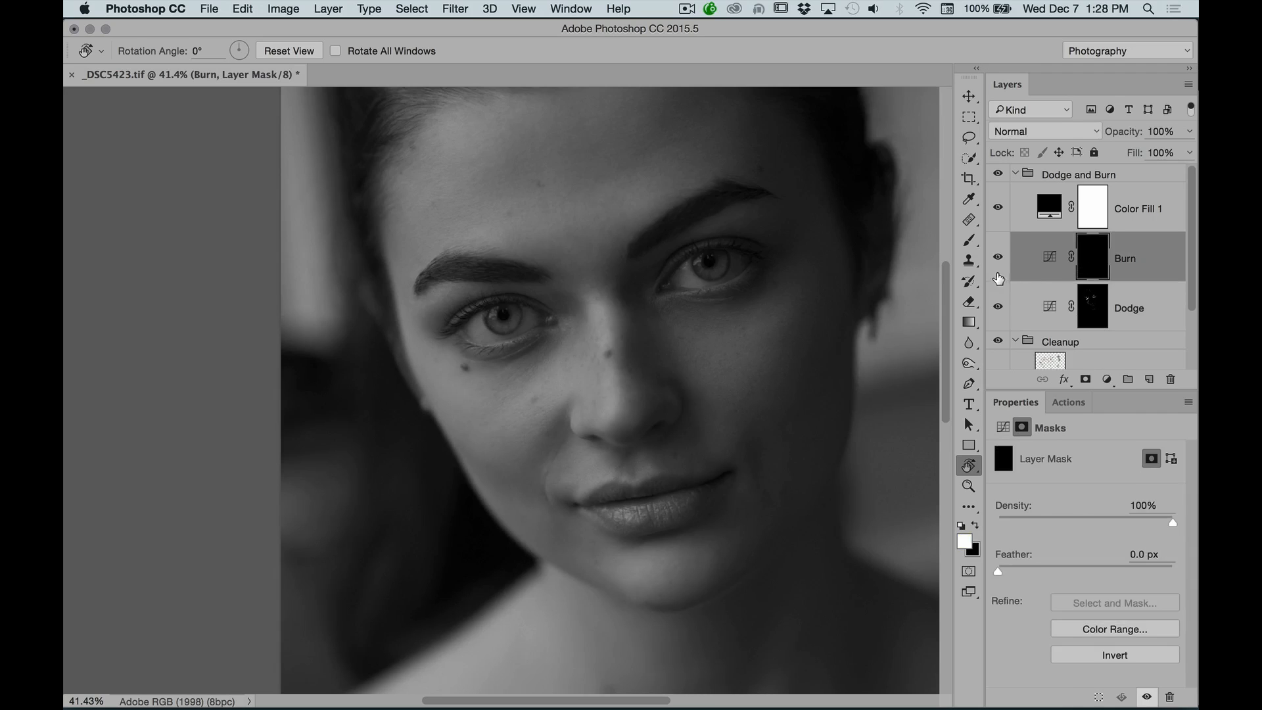
key(b)
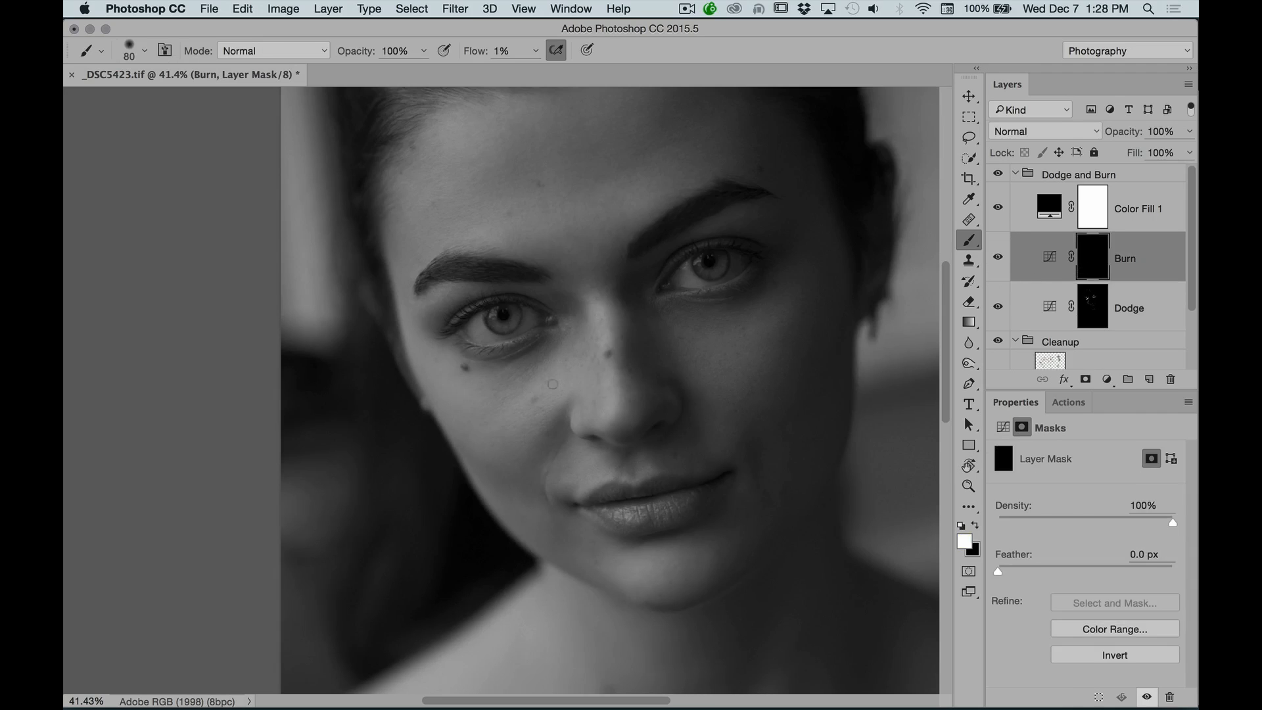
Tilt the canvas and burn the bright skin between the left eye and nose with a 100 px brush, then compare the Burn layer
key(r)
drag(648, 254, 550, 338)
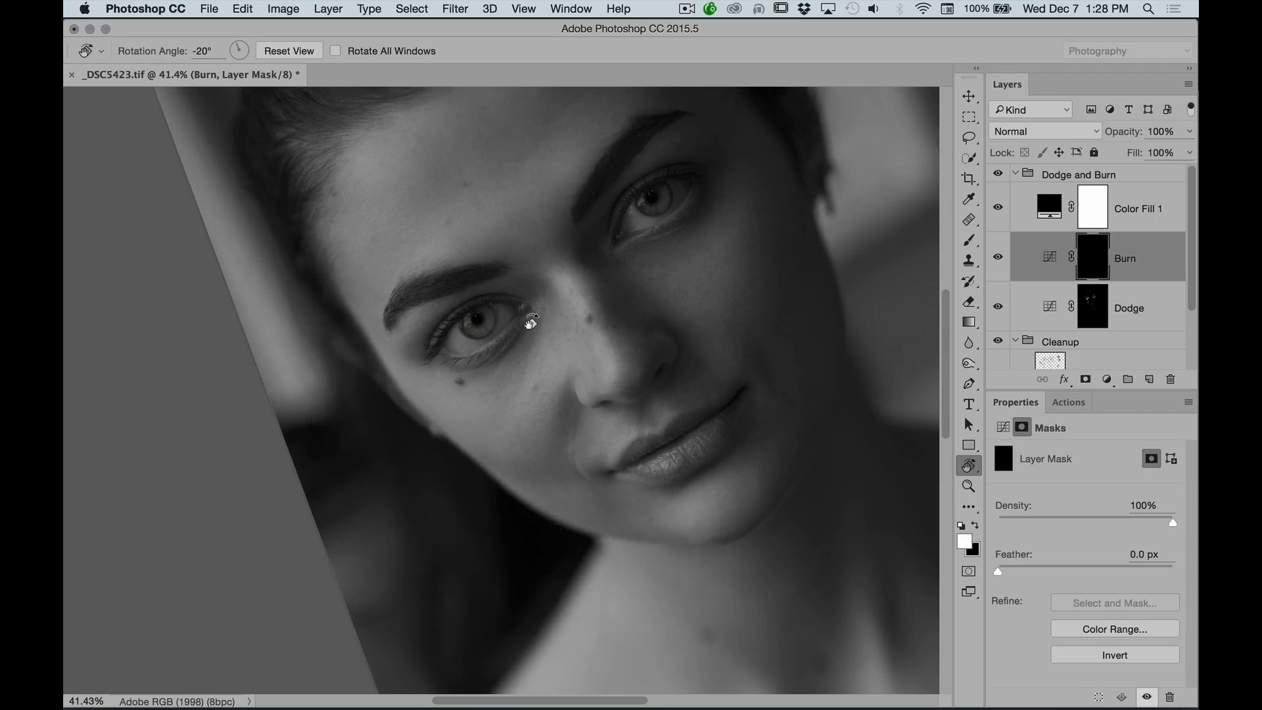
drag(536, 226, 544, 237)
key(z)
drag(544, 327, 578, 294)
key(b)
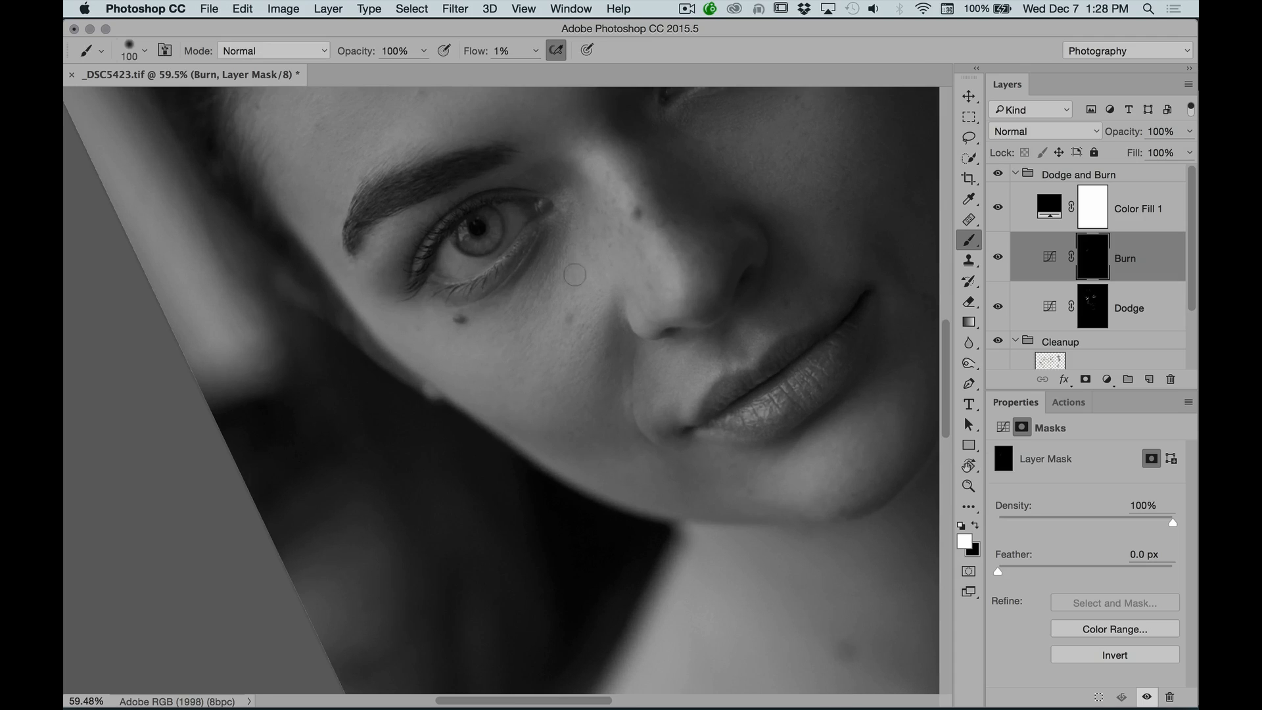
click(999, 256)
click(997, 257)
Burn the brighter forehead skin just above the right eyebrow with a 100 px brush
key(z)
mouse_move(696, 268)
mouse_down()
mouse_move(655, 306)
mouse_move(756, 259)
mouse_move(811, 259)
mouse_move(747, 285)
mouse_move(638, 245)
mouse_move(672, 242)
mouse_up()
key(r)
key(z)
key(b)
key(bracketright)
key(bracketright)
key(bracketleft)
key(bracketleft)
key(bracketleft)
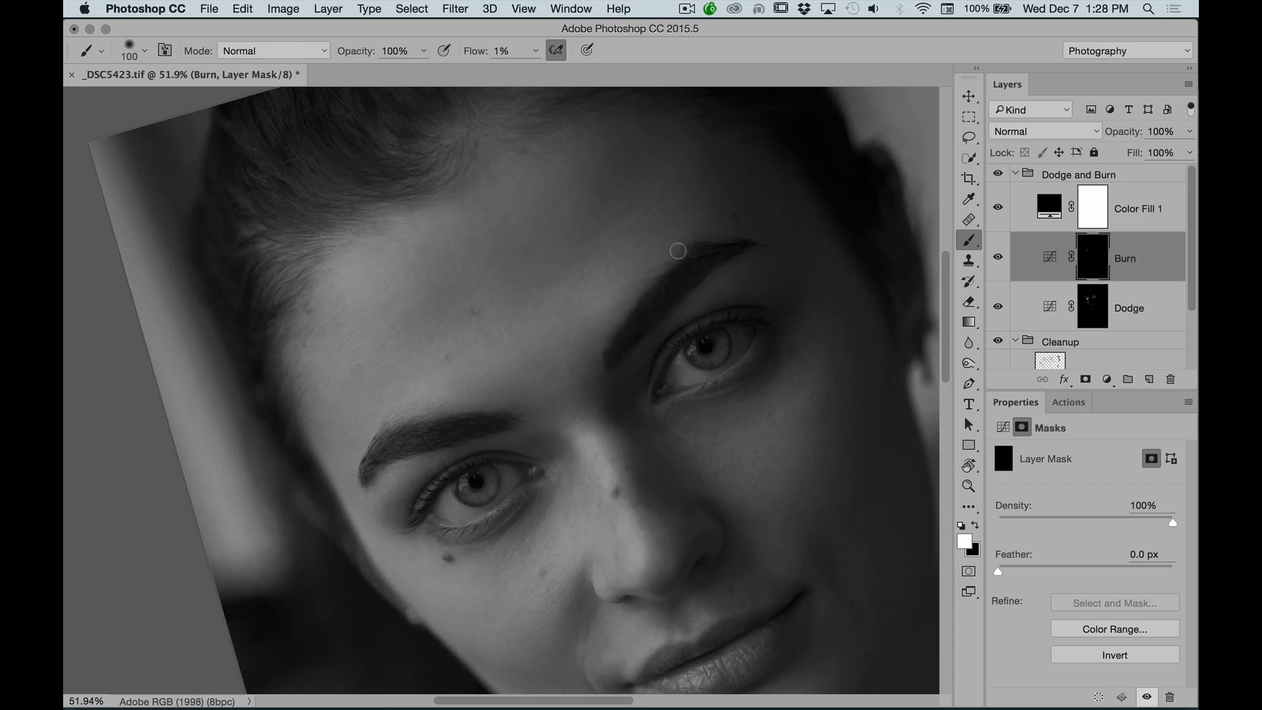
drag(636, 301, 684, 288)
Burn the skin between the right eyebrow and eyelid with a 30 px brush, and compare the Burn layer hidden and shown
key(z)
mouse_move(755, 263)
mouse_down()
mouse_move(798, 257)
mouse_move(662, 203)
mouse_move(654, 335)
mouse_move(634, 350)
mouse_move(664, 318)
mouse_up()
key(b)
key(r)
key(z)
key(b)
key(z)
key(b)
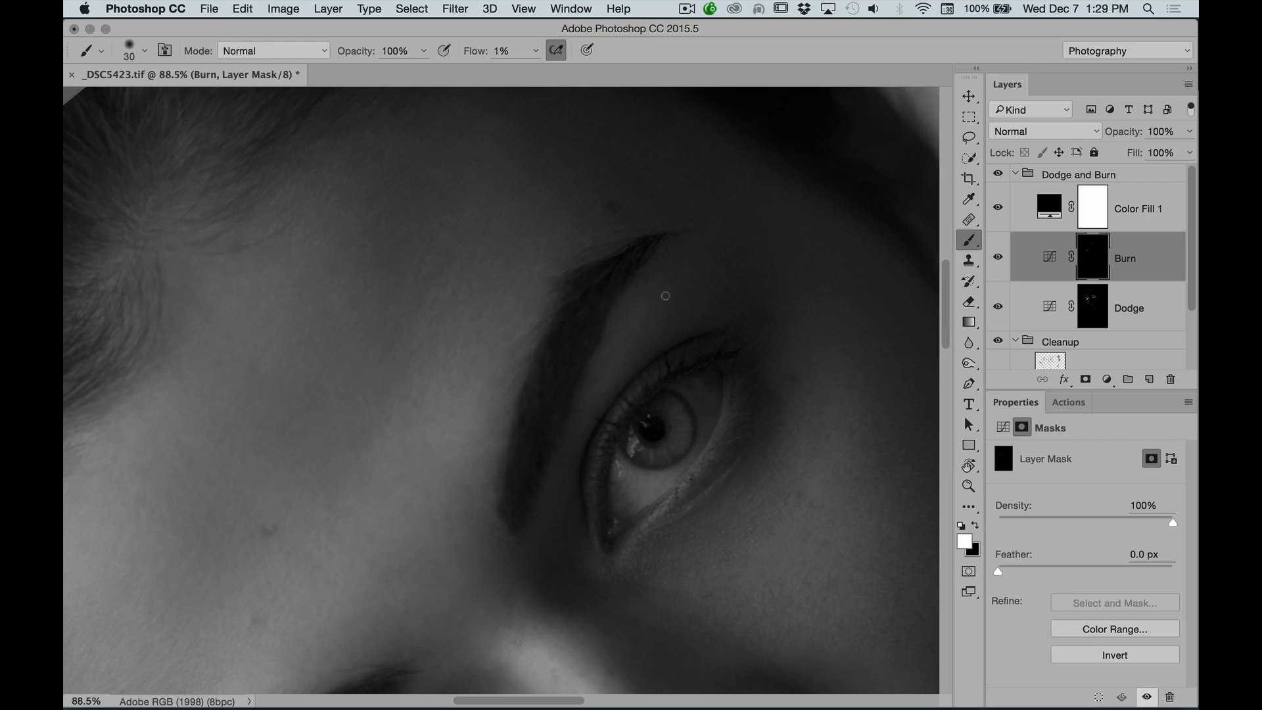
click(999, 257)
click(999, 257)
click(999, 256)
click(999, 256)
Refine the burn below the outer end of the right eyebrow at close range with a 20 px brush
key(super+space)
drag(636, 323, 665, 288)
key(bracketleft)
key(bracketleft)
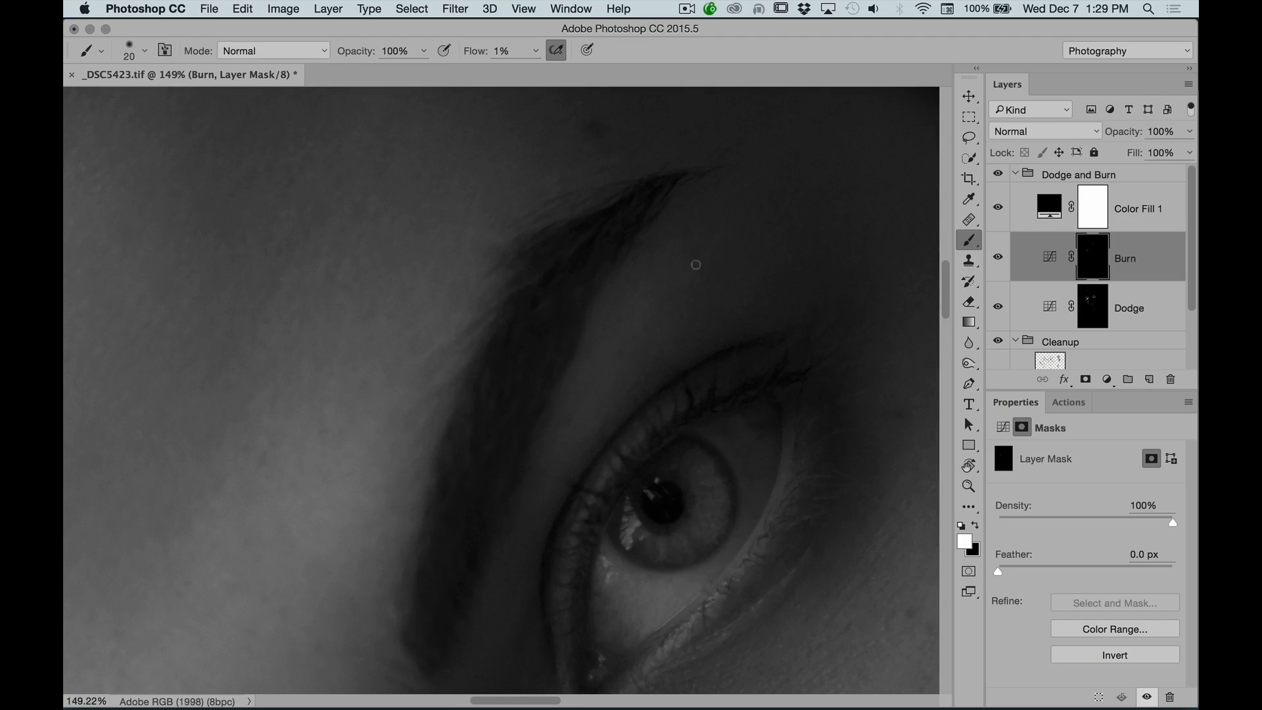
Return the canvas rotation to 0° and hide the Color Fill 1 layer to see the portrait in colour
key(r)
drag(708, 210, 739, 317)
key(super+space)
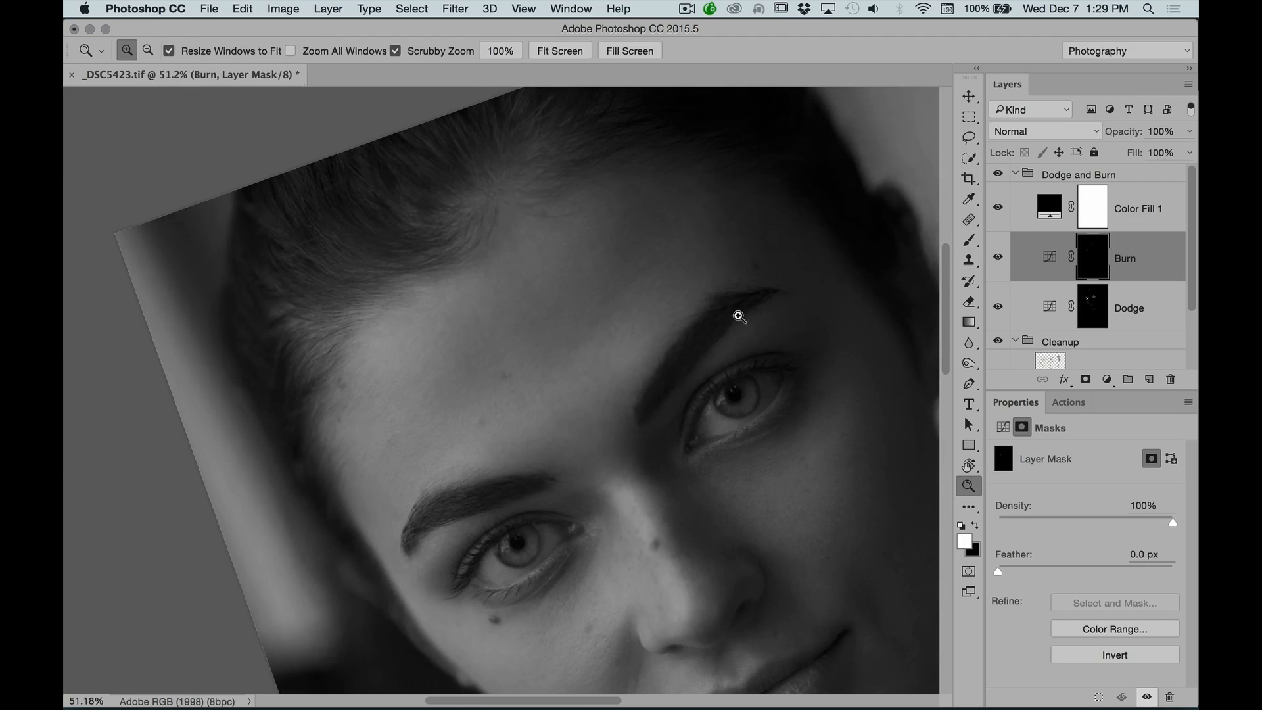
key(super+space)
drag(787, 261, 758, 392)
key(Escape)
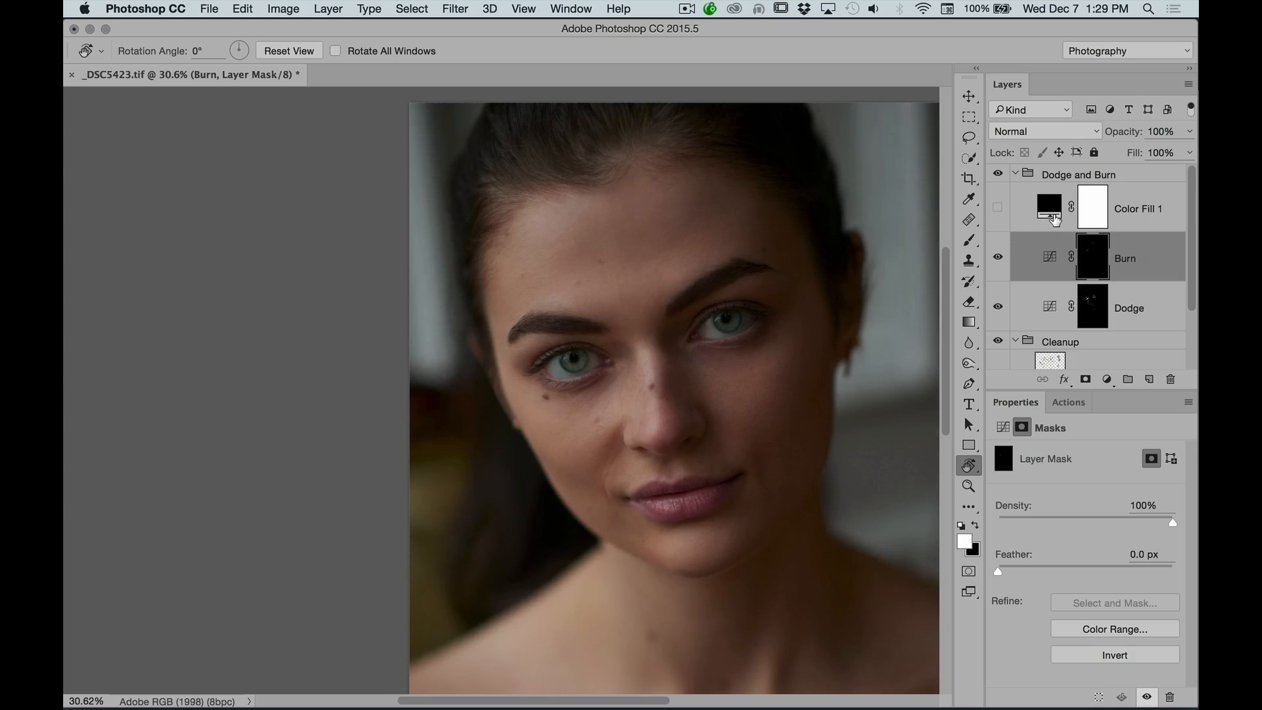
Compare the colour portrait with the Burn and Dodge layers hidden and shown, both close up and from farther away
drag(999, 263, 1002, 301)
click(999, 308)
click(1000, 308)
click(999, 308)
key(z)
drag(696, 379, 772, 270)
click(999, 307)
click(999, 306)
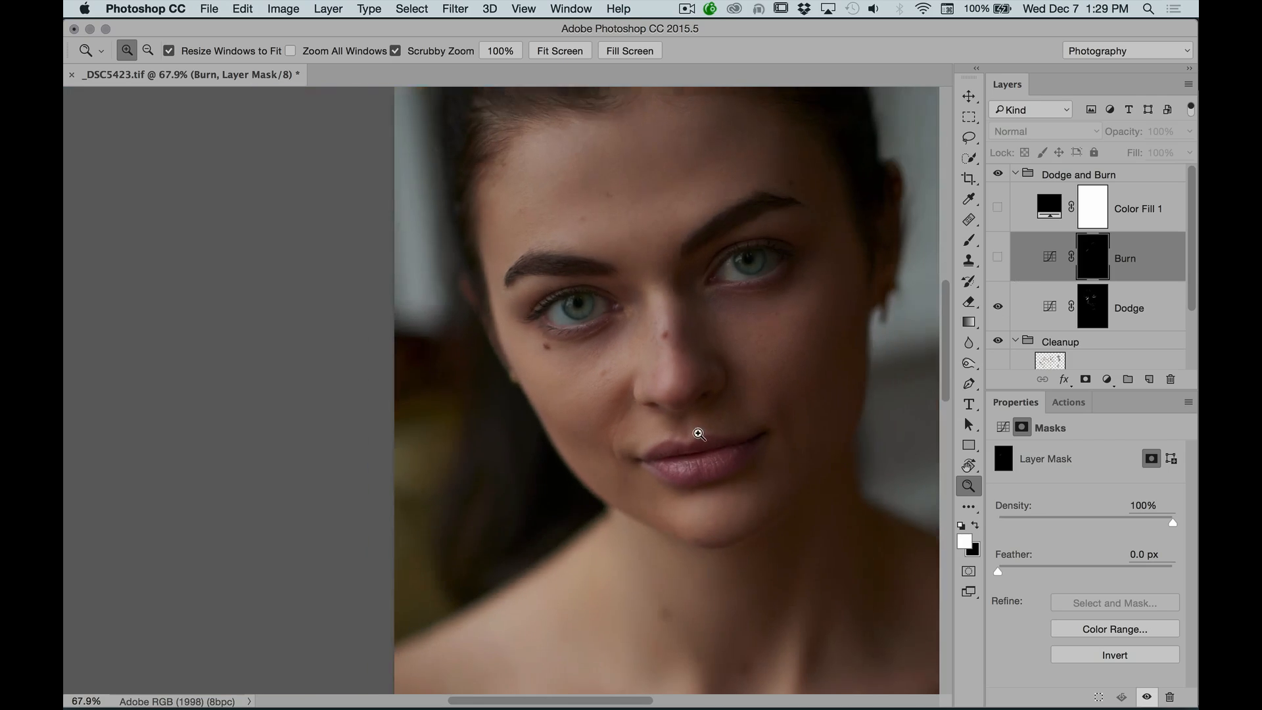
key(super+0)
click(999, 307)
click(999, 306)
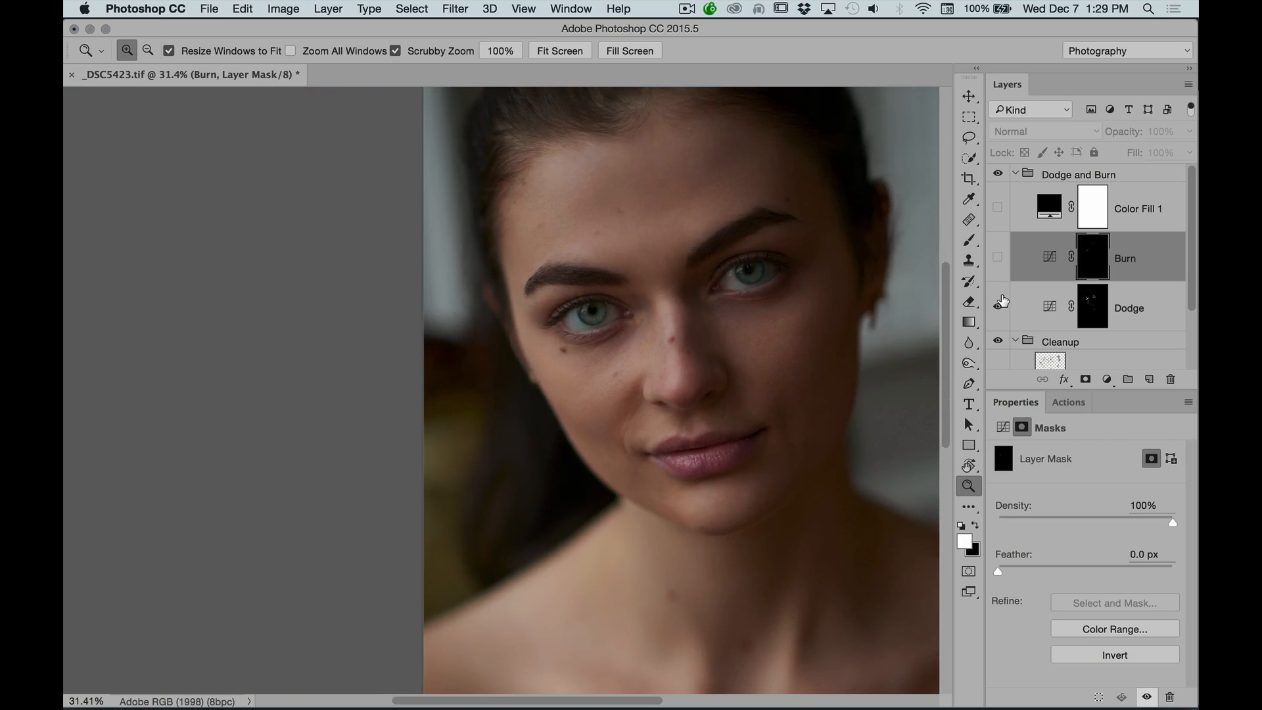
click(998, 258)
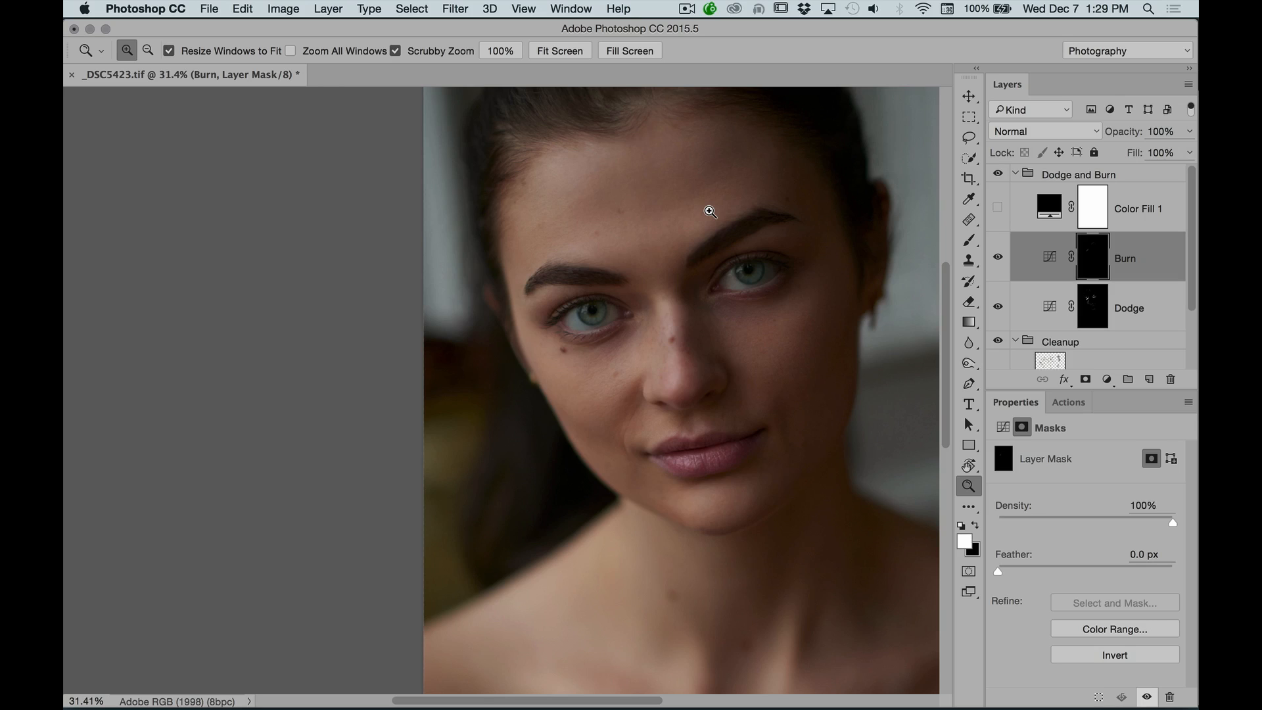
Examine the whole portrait and the lips in colour, toggling the Dodge layer to check the mouth
alt+click(809, 314)
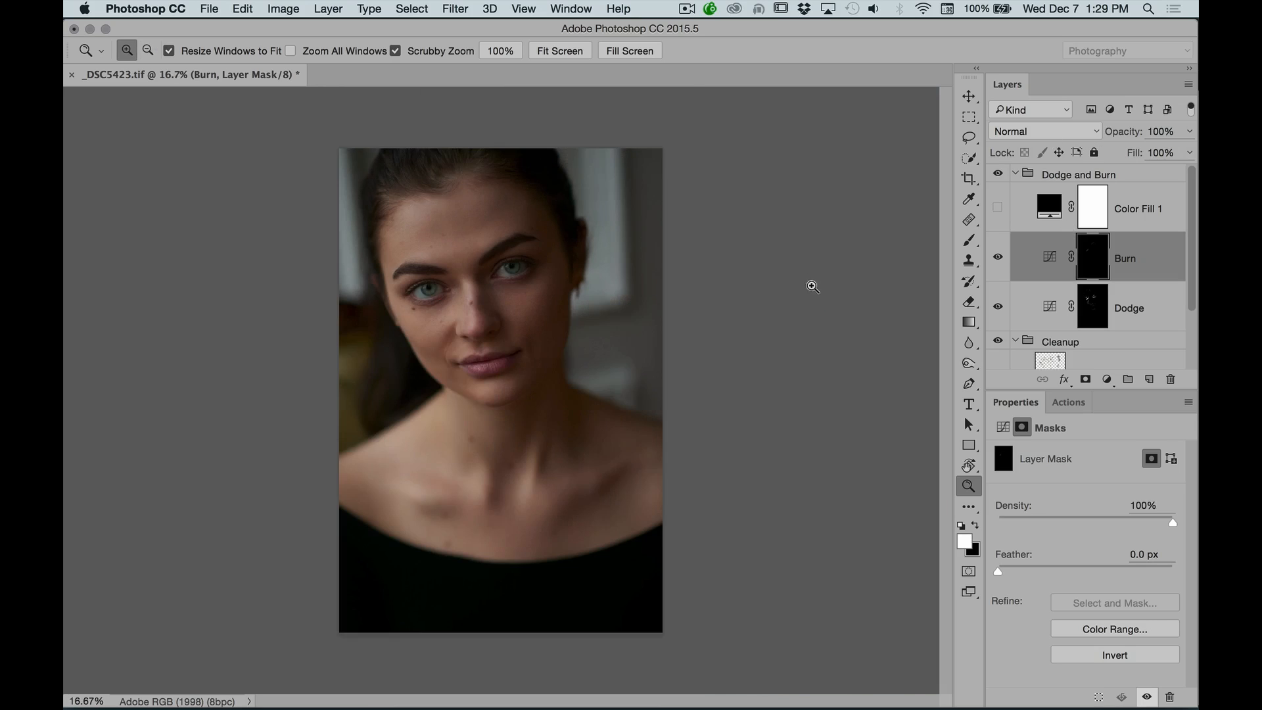
click(587, 308)
drag(572, 335, 620, 325)
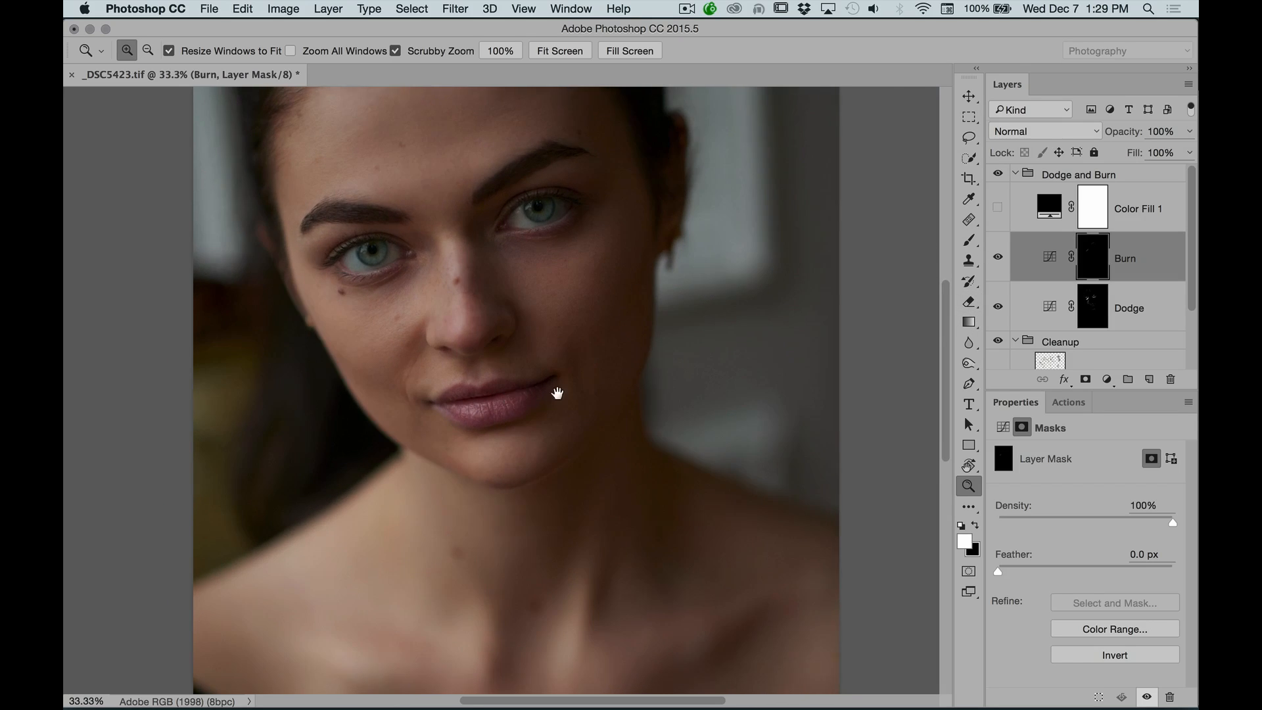
scroll(625, 399, left, 5)
drag(625, 399, 869, 315)
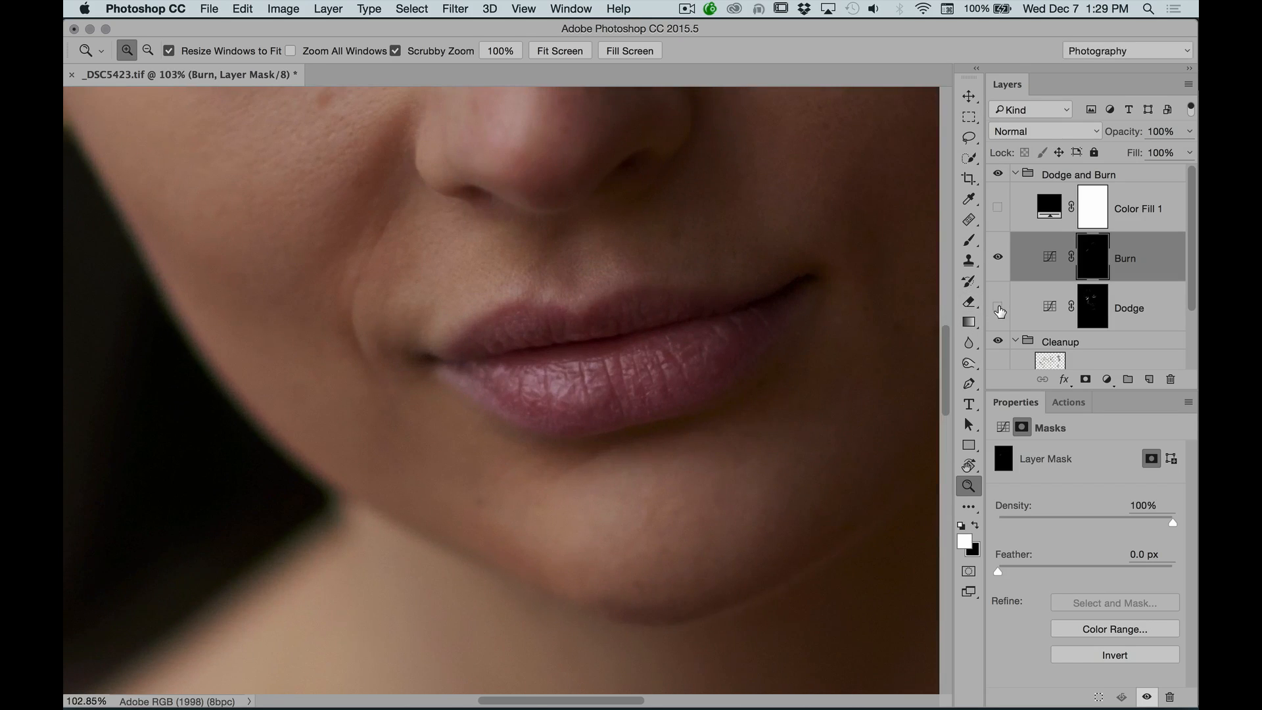
click(999, 306)
drag(763, 347, 750, 355)
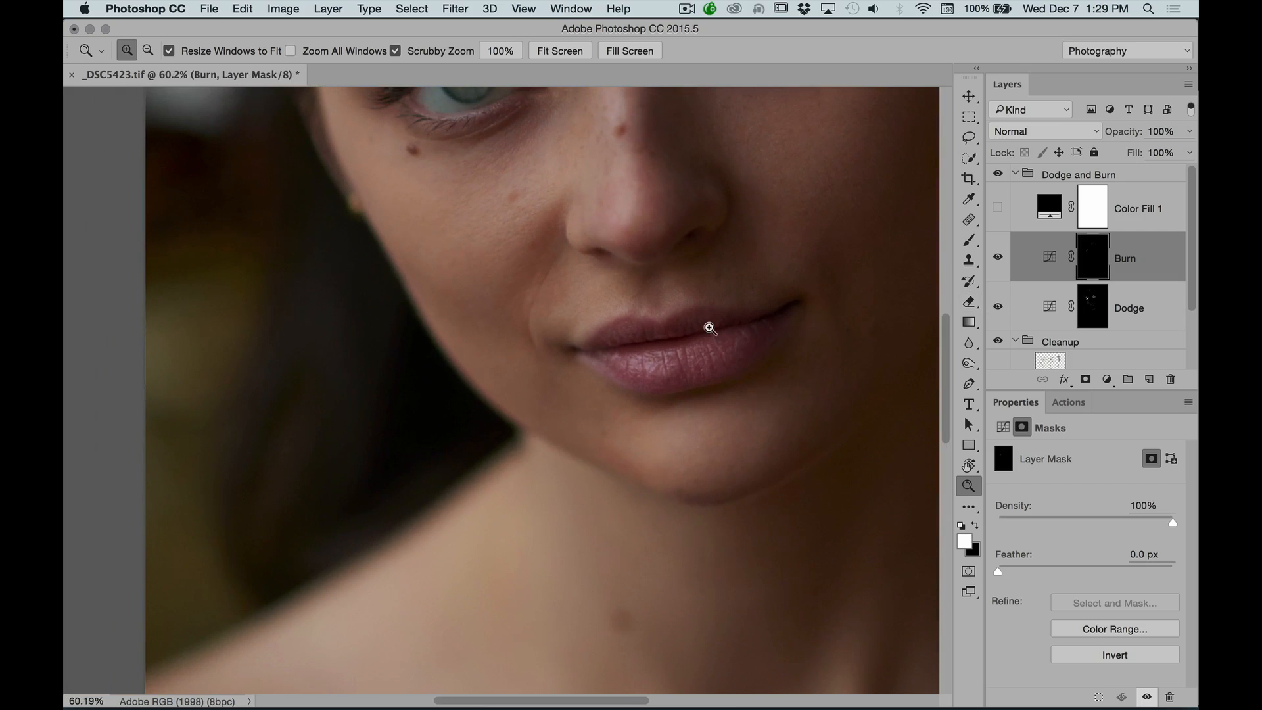
Show the Color Fill 1 layer, rotate the canvas to 66°, and burn around the left corner of the mouth with 30 and 40 px brushes
key(r)
drag(549, 282, 906, 296)
click(998, 208)
key(Escape)
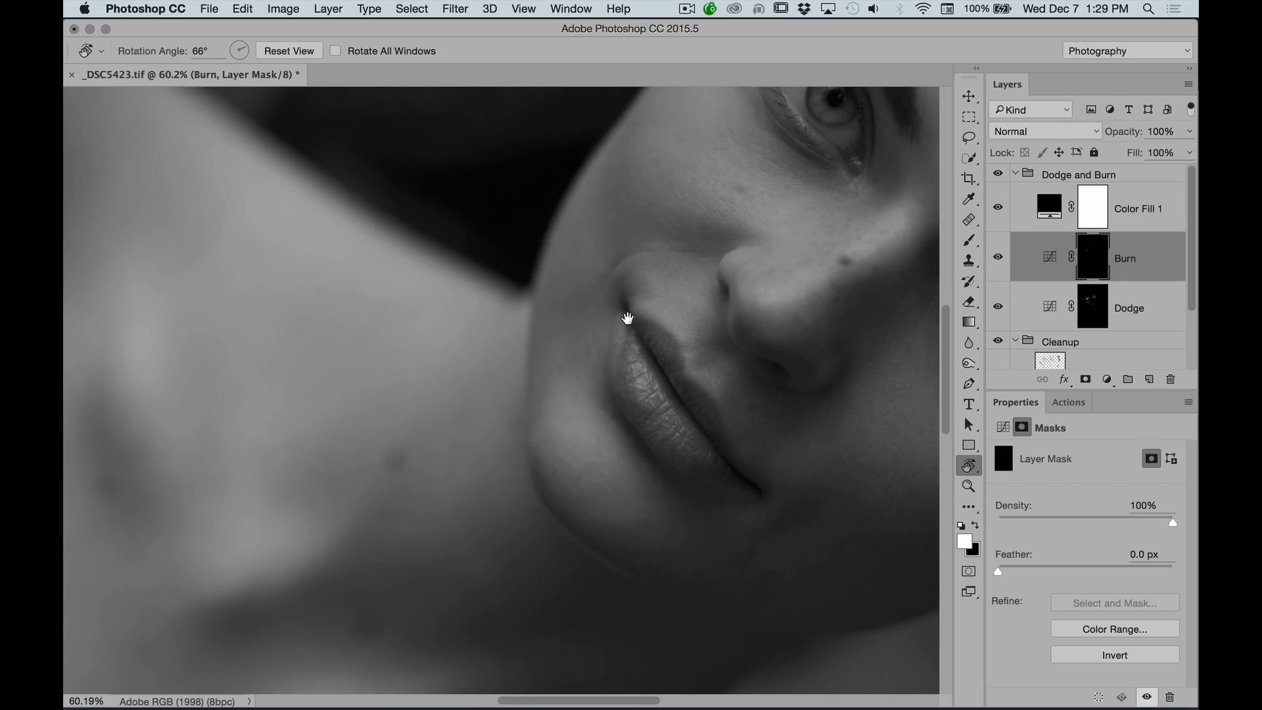
key(z)
drag(622, 333, 623, 332)
key(b)
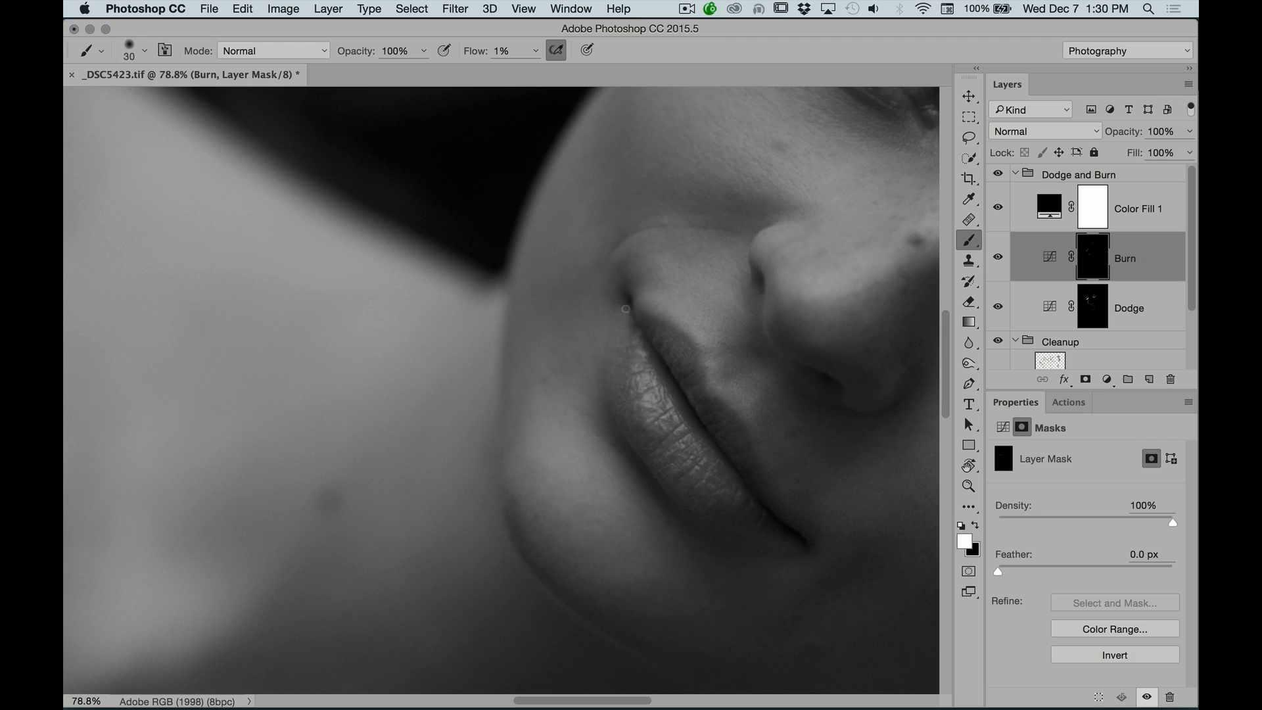
key(space)
drag(620, 322, 574, 278)
key(bracketright)
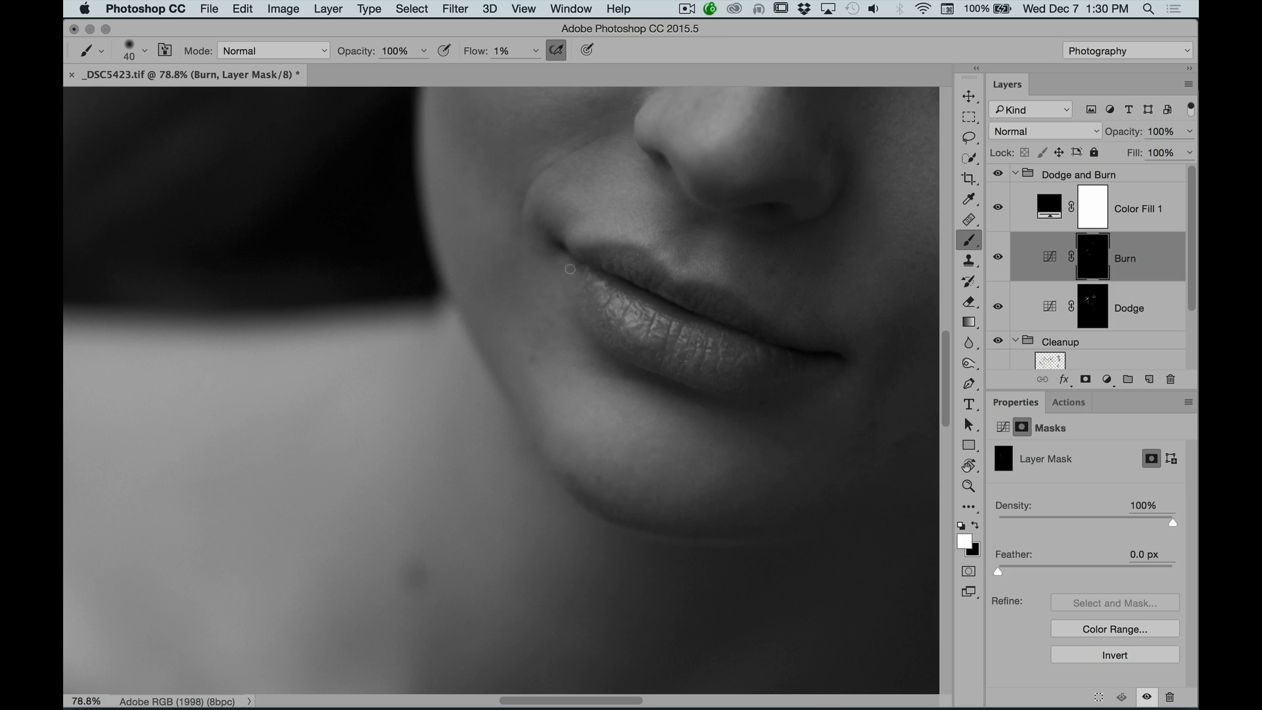
Rotate the canvas and burn along the lower lip near the right corner of the mouth with a 35 px brush
key(r)
drag(739, 256, 654, 158)
drag(688, 302, 660, 230)
key(z)
drag(608, 276, 647, 274)
key(b)
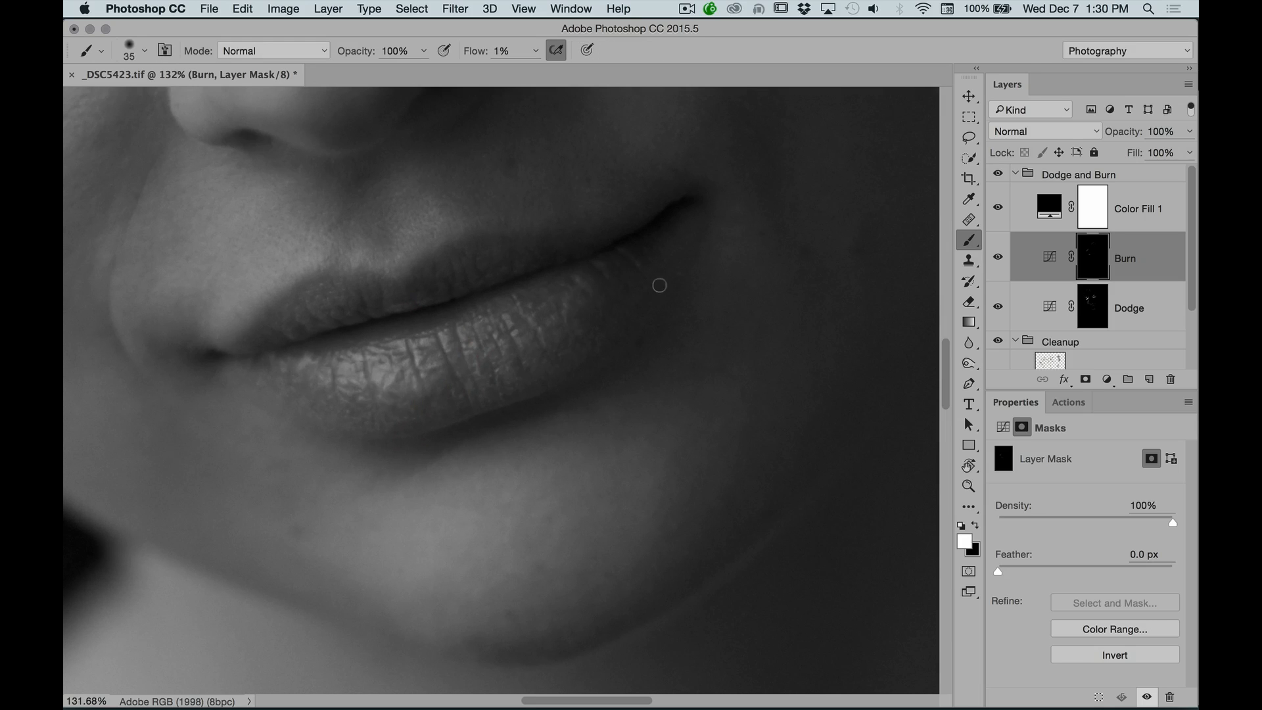
Set the canvas rotation to 4°, check the Burn layer's effect, and hide the Color Fill 1 layer
key(z)
drag(705, 292, 622, 307)
key(r)
drag(721, 259, 741, 299)
click(997, 258)
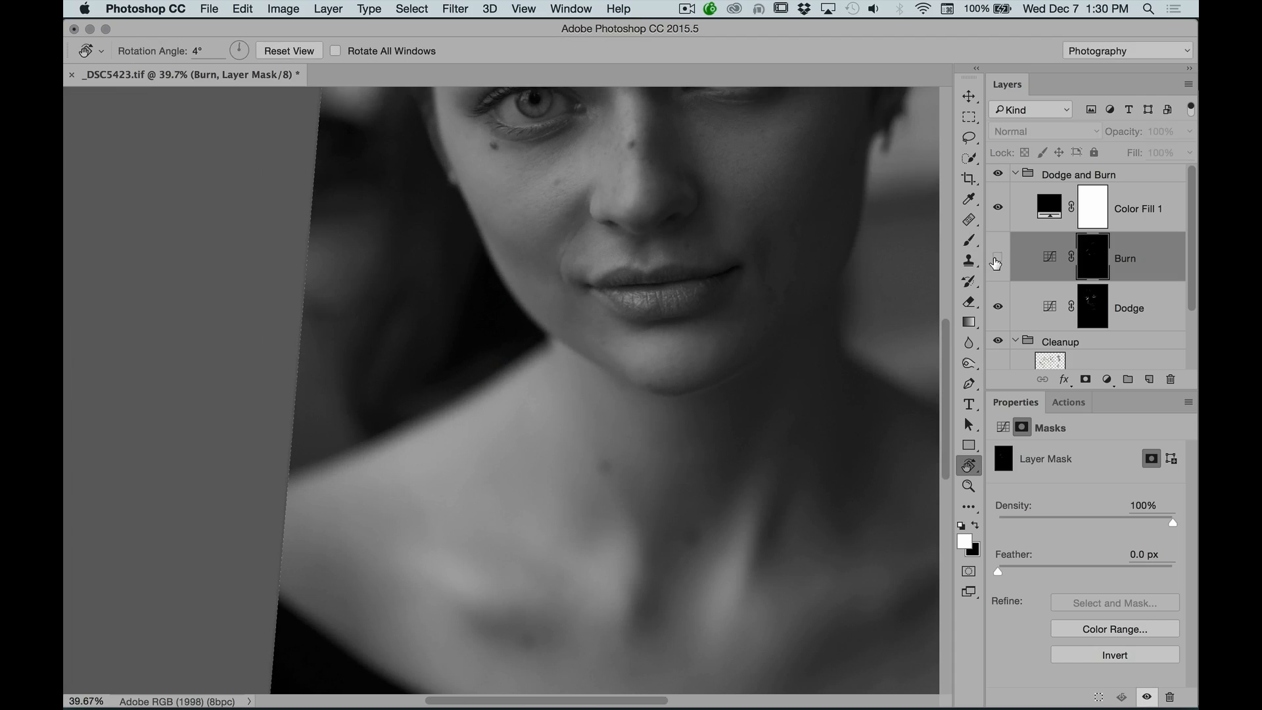
click(998, 208)
click(998, 261)
drag(750, 296, 654, 400)
key(z)
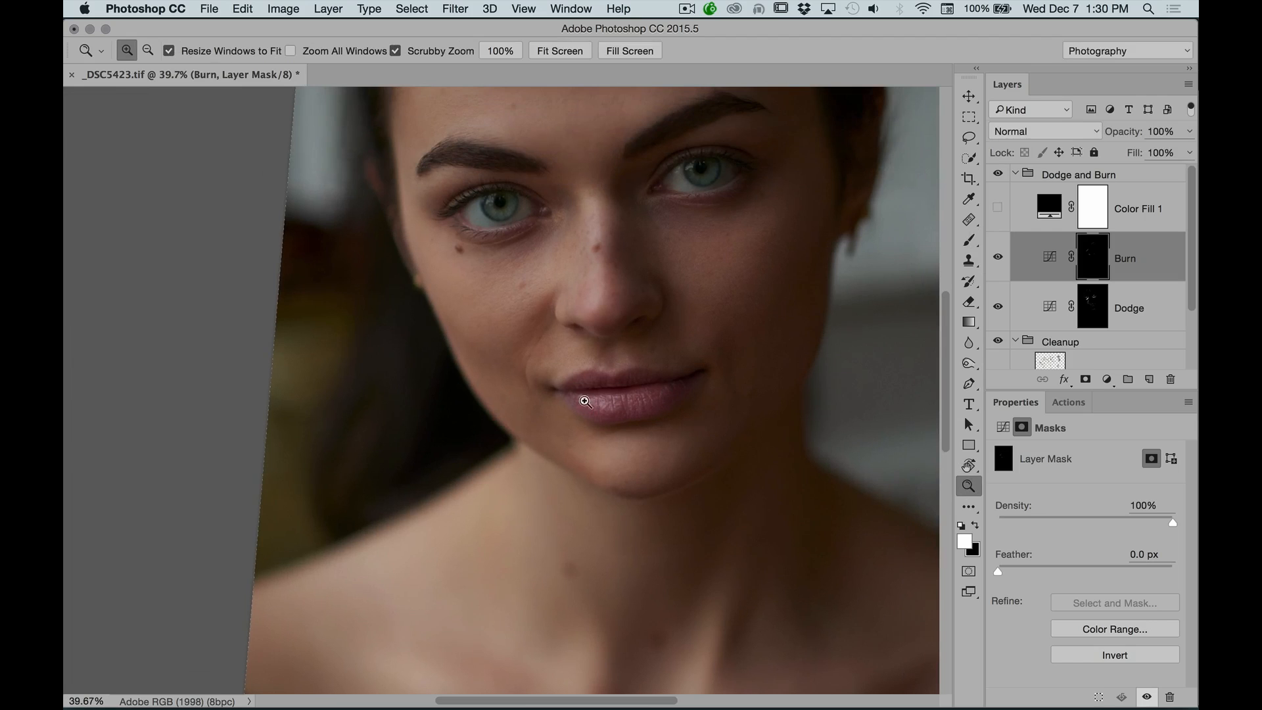
Compare the whole colour portrait with the Burn and Dodge layers each hidden and shown
alt+click(612, 388)
alt+click(739, 299)
key(r)
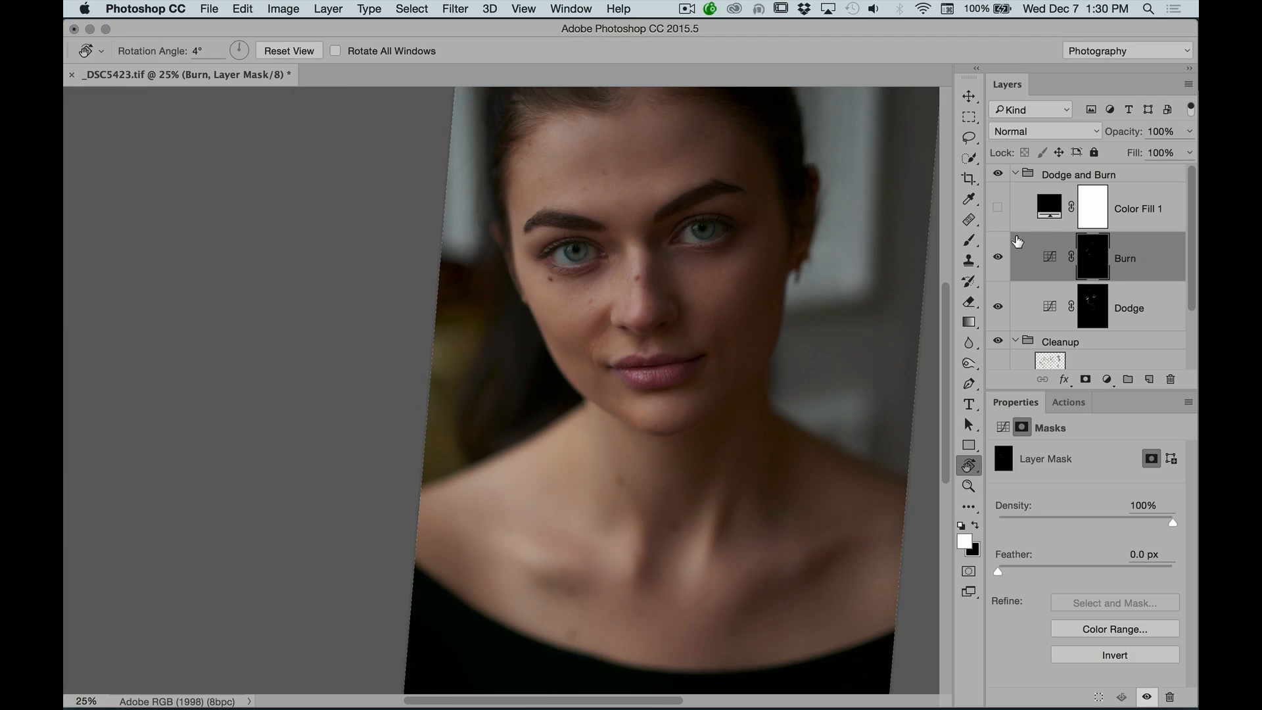
click(998, 257)
click(998, 257)
click(998, 305)
click(998, 306)
click(998, 257)
click(998, 257)
Add a new empty layer above Color Fill 1 and set its blend mode to Color
click(1056, 211)
key(z)
mouse_move(618, 384)
mouse_down()
mouse_move(696, 366)
mouse_move(634, 397)
mouse_up()
key(r)
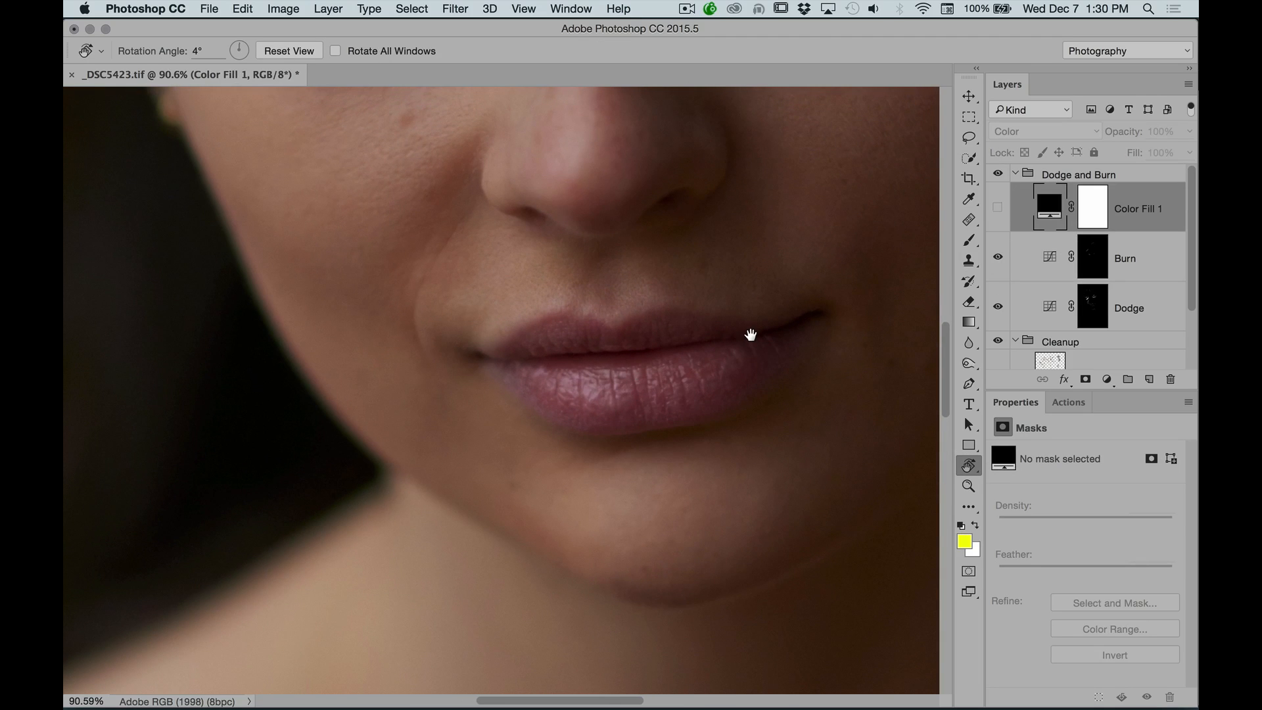
click(1149, 379)
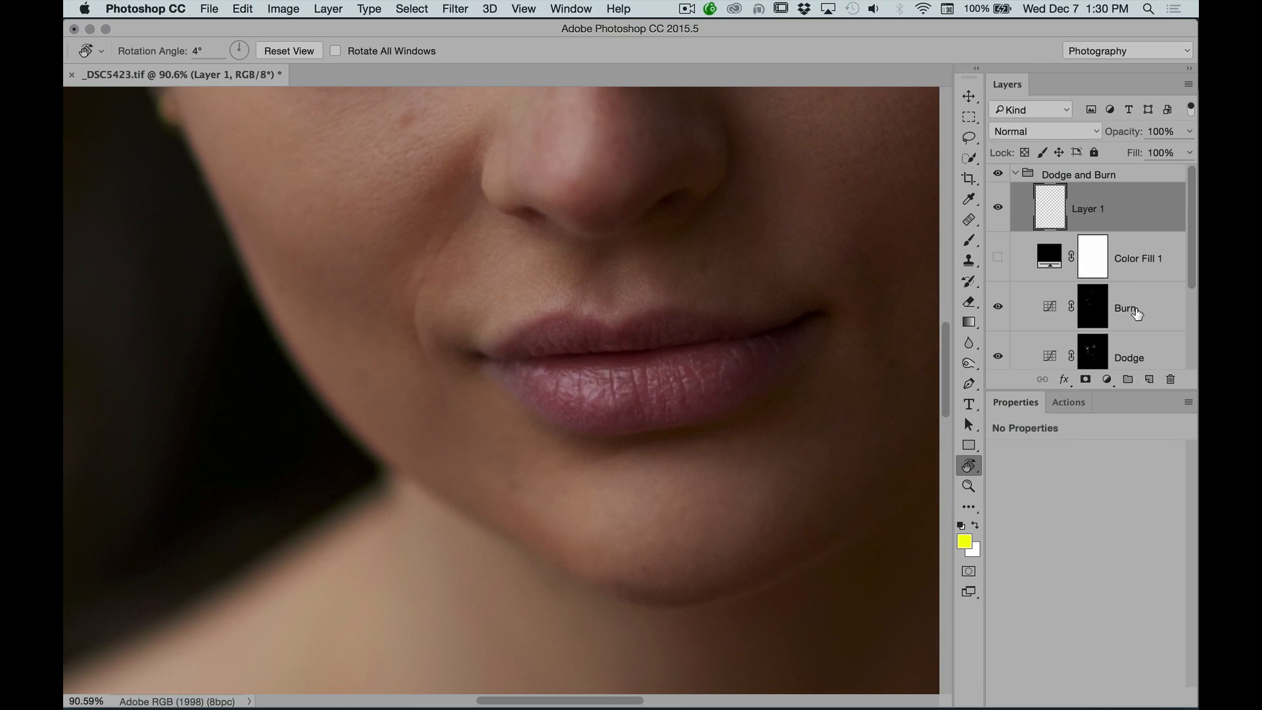
click(1052, 134)
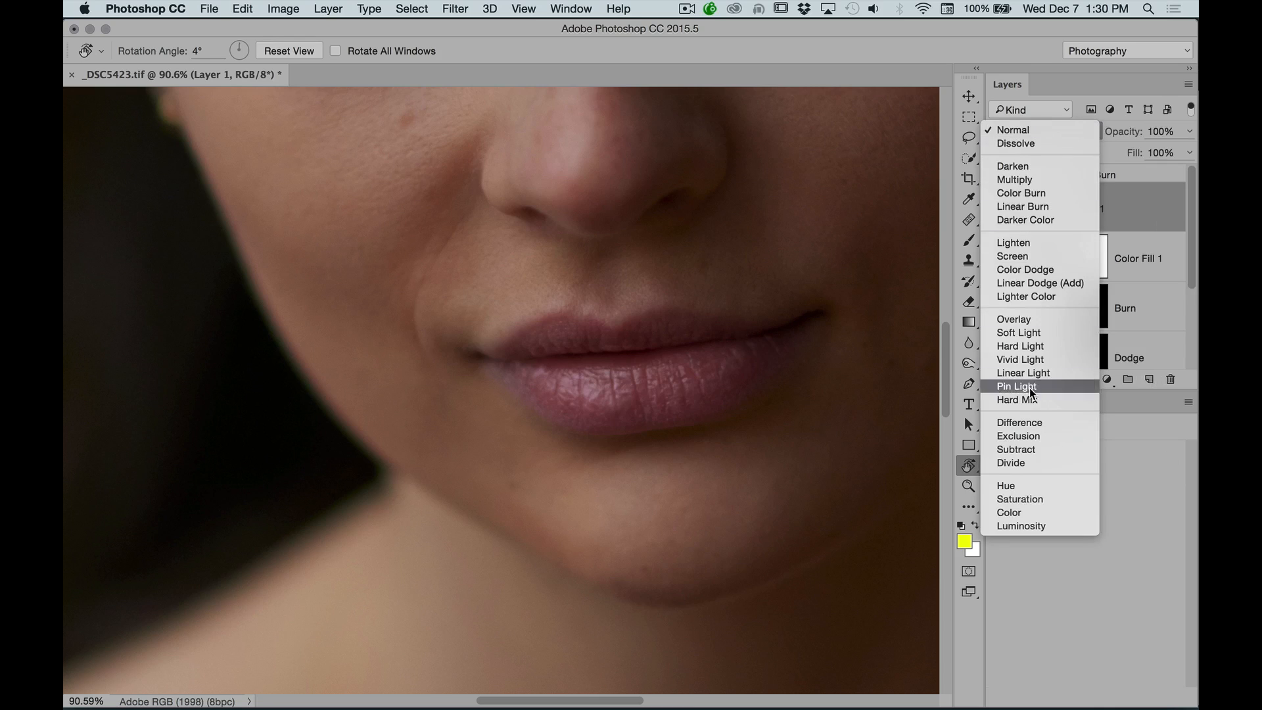
click(1014, 512)
Tilt the canvas to the left corner of the mouth and sample the lower lip's pink as the brush colour
drag(519, 165, 606, 267)
key(b)
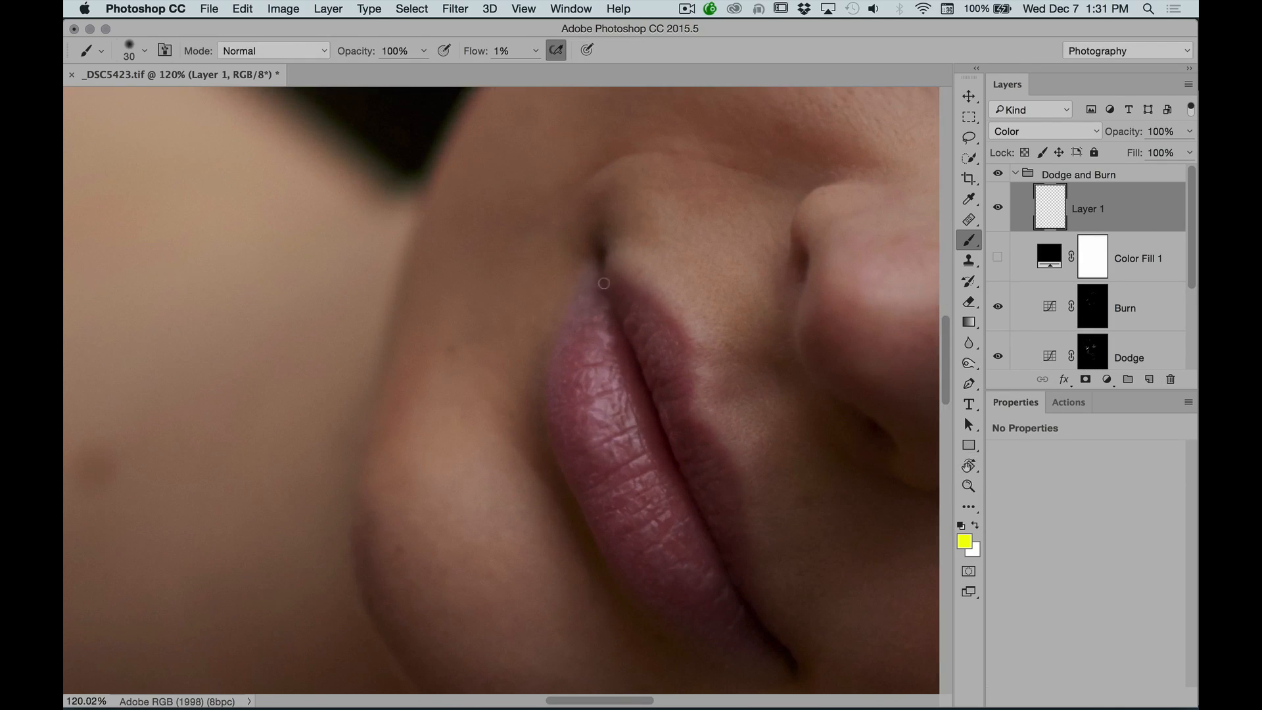
key(bracketright)
alt+click(578, 366)
Paint pink over the purplish left corner of the lips with a 70 px brush at 10% flow, resampling the lip colour
key(r)
key(b)
key(r)
drag(563, 353, 543, 331)
key(z)
drag(719, 281, 635, 281)
key(r)
key(b)
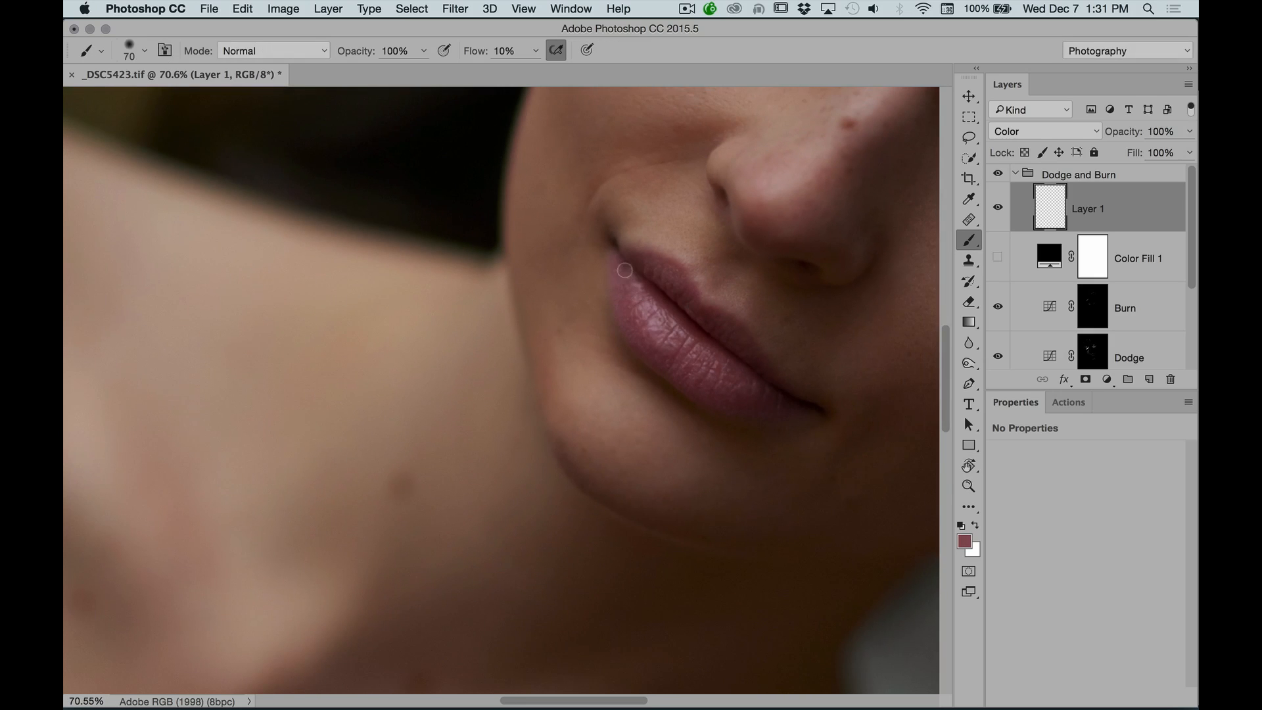
alt+click(653, 289)
alt+click(632, 290)
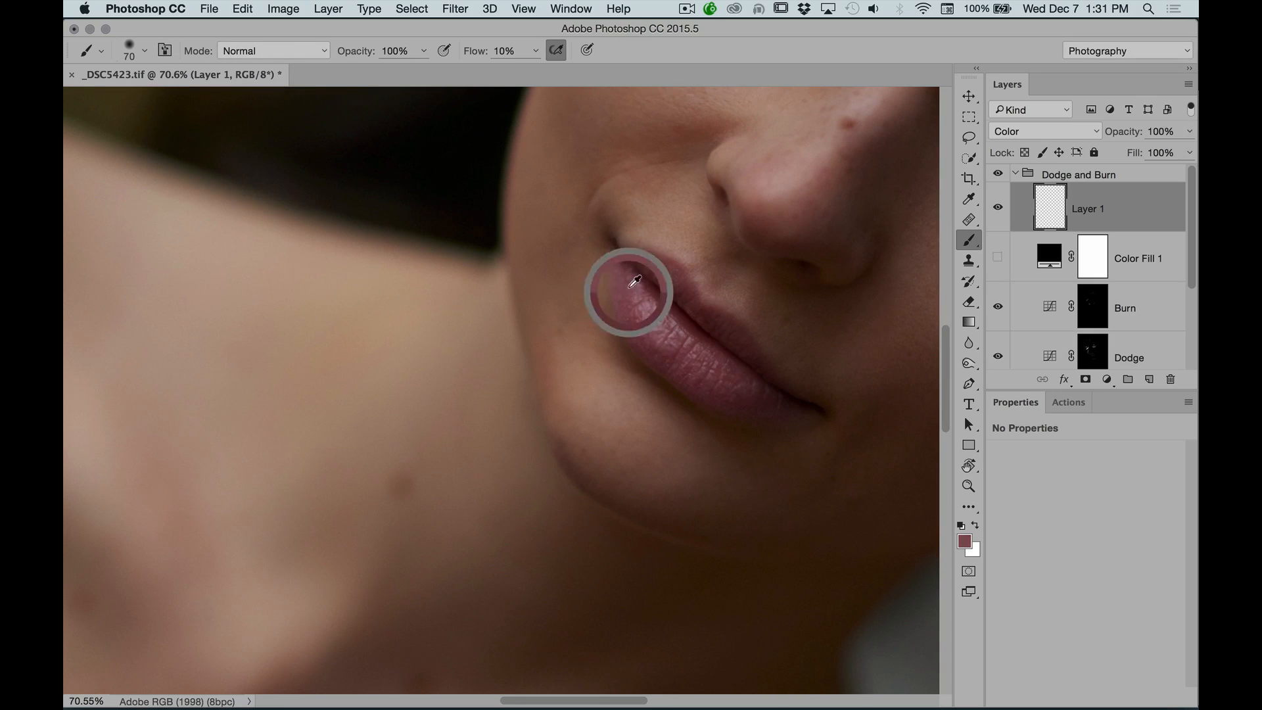
Turn the canvas to 11° and compare the mouth with the lip colour and Burn layers hidden and shown
key(r)
drag(795, 360, 657, 320)
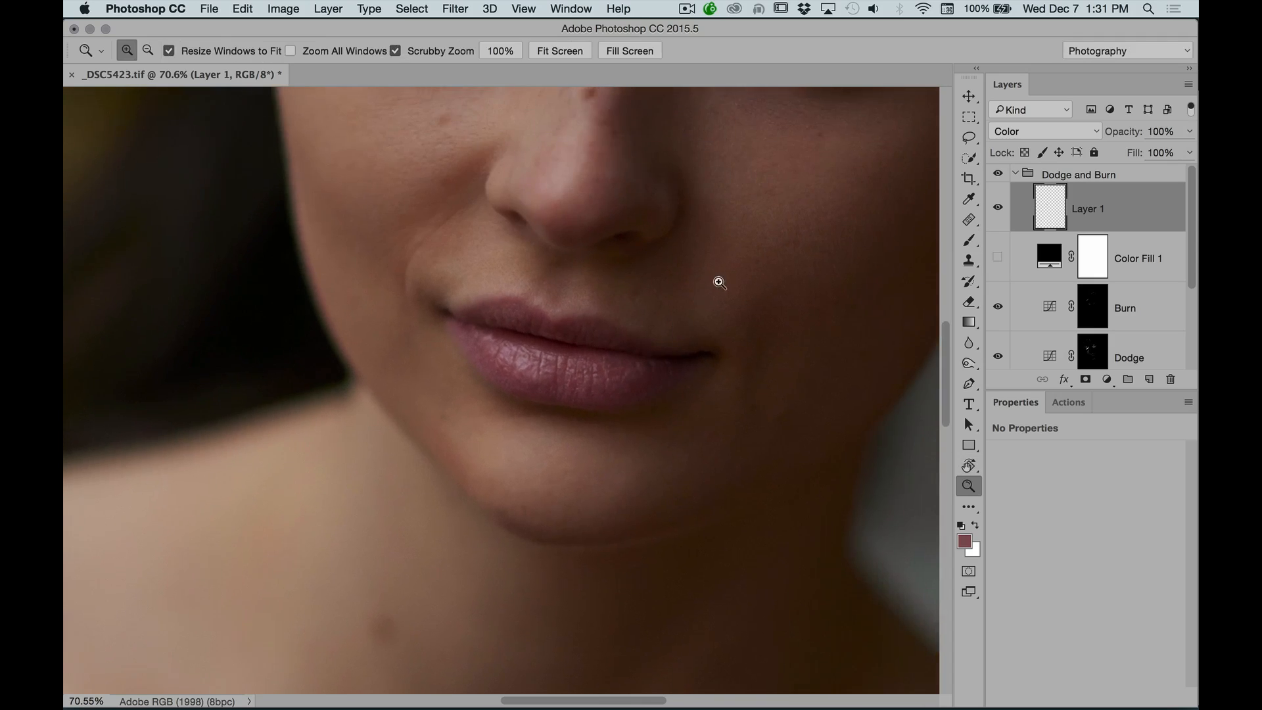
drag(718, 282, 657, 282)
drag(782, 231, 756, 191)
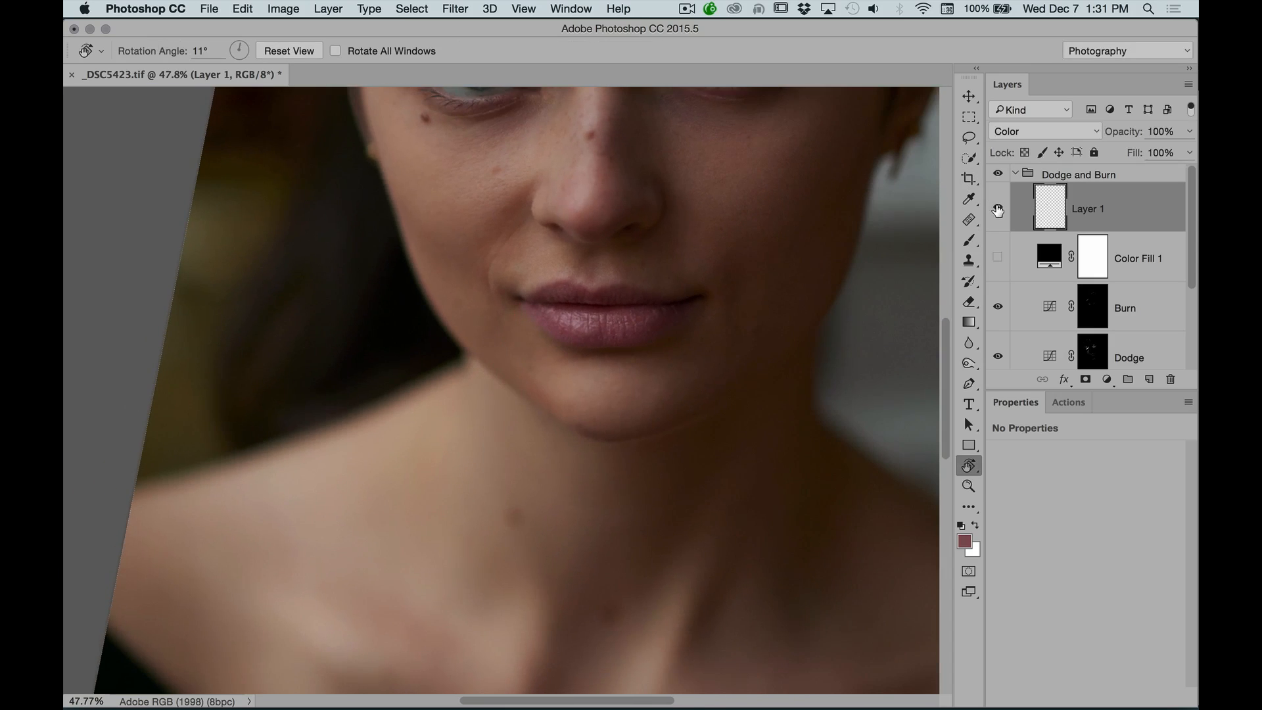
click(999, 208)
click(999, 209)
click(999, 209)
click(998, 307)
click(1000, 308)
click(998, 208)
click(1000, 307)
click(1000, 307)
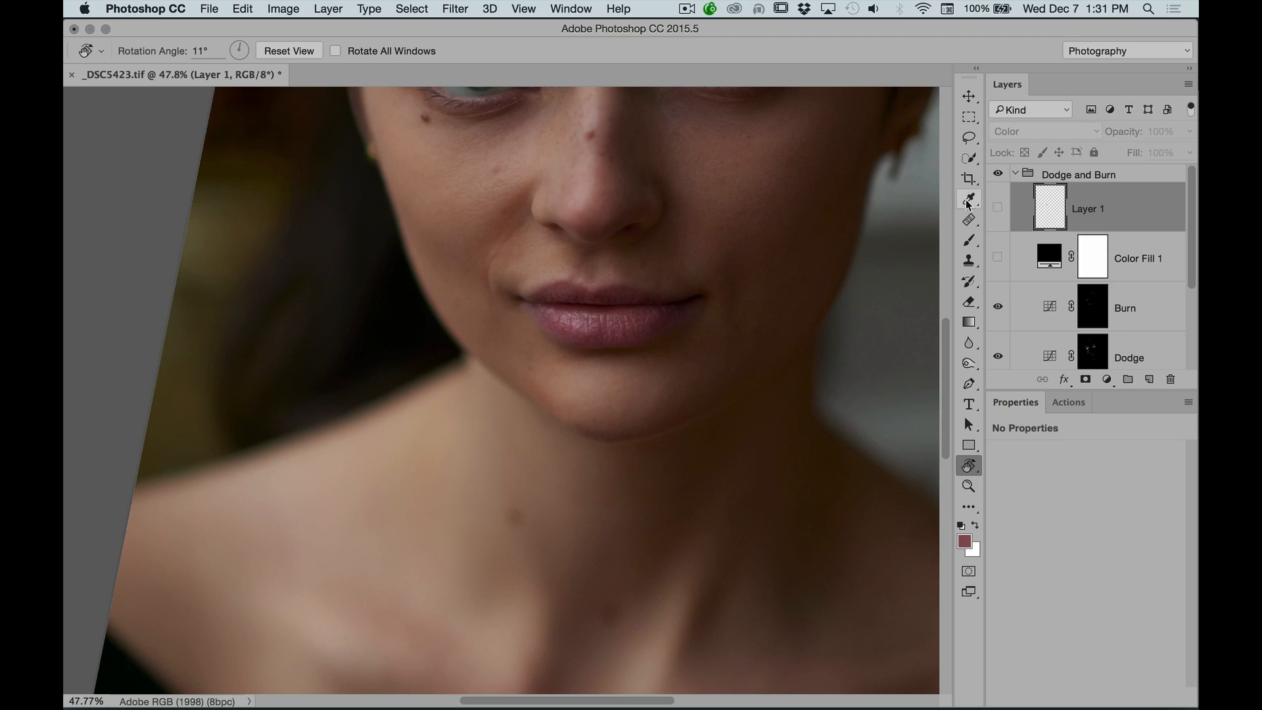
click(998, 209)
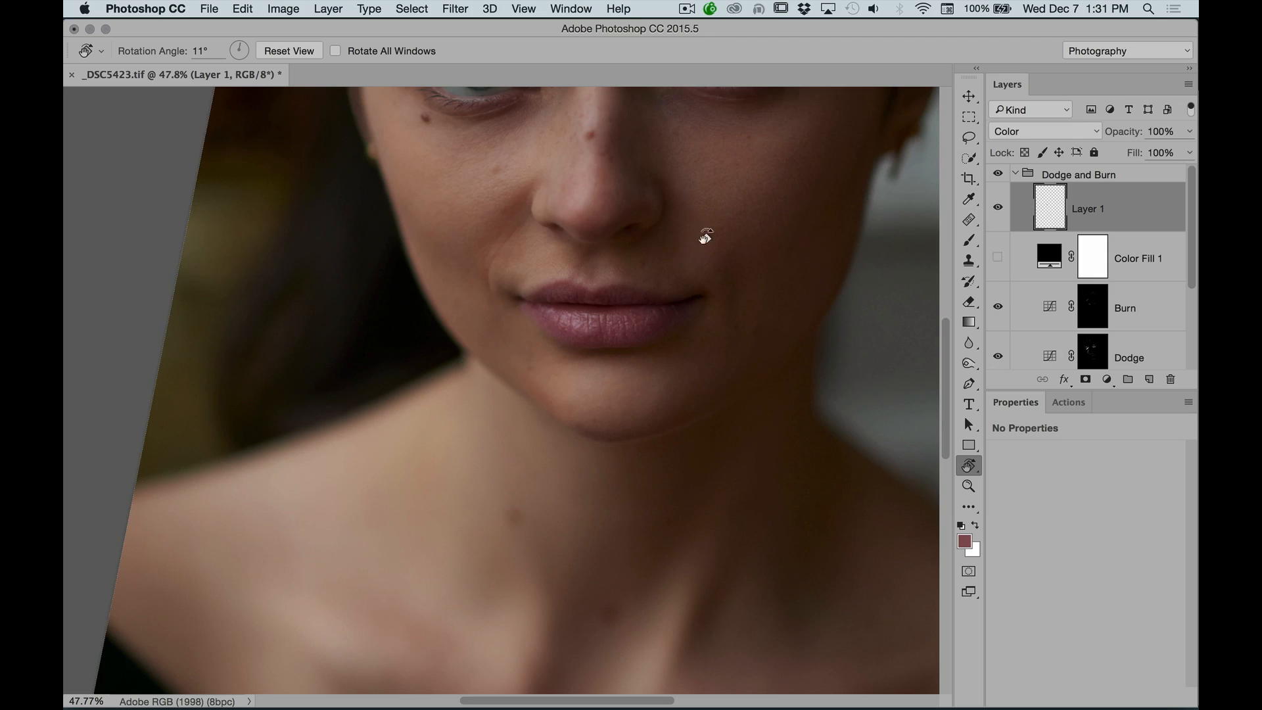
Sample the skin tone of the shadowed cheek and paint it beneath the eye with a 300 px brush at 5% flow
drag(704, 237, 705, 359)
key(b)
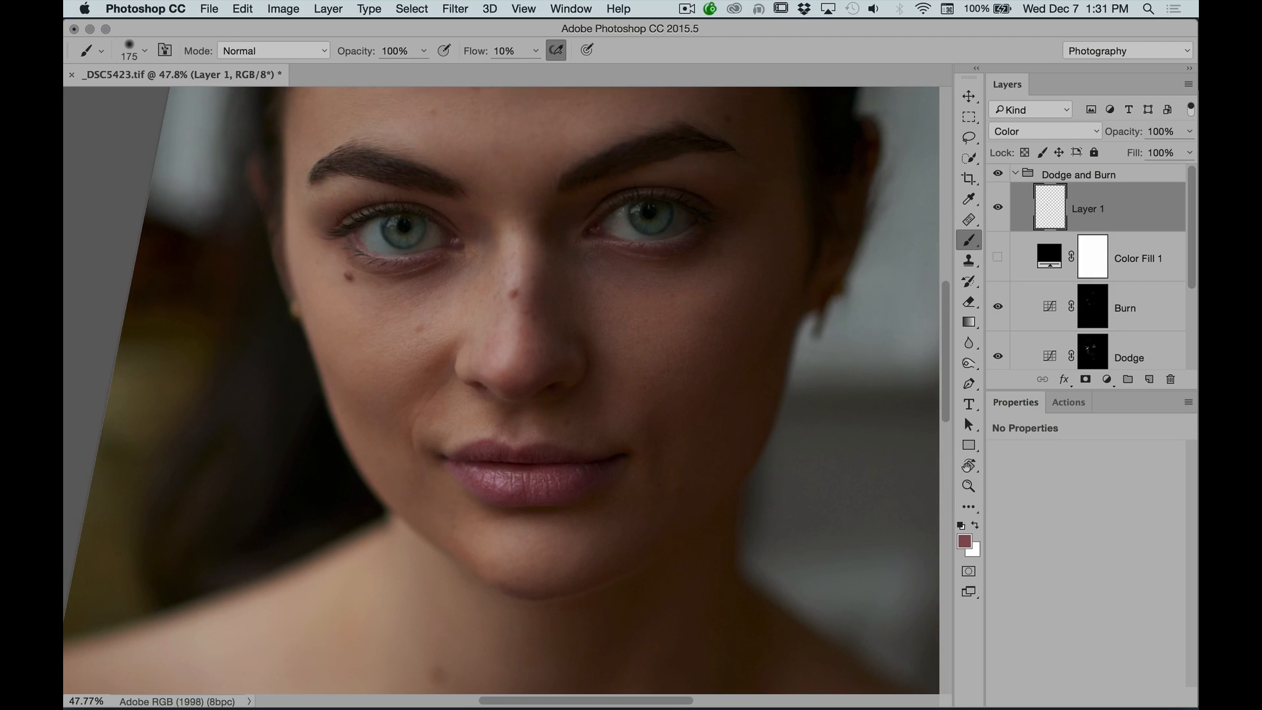
key(bracketright)
key(bracketright)
key(z)
drag(633, 296, 649, 293)
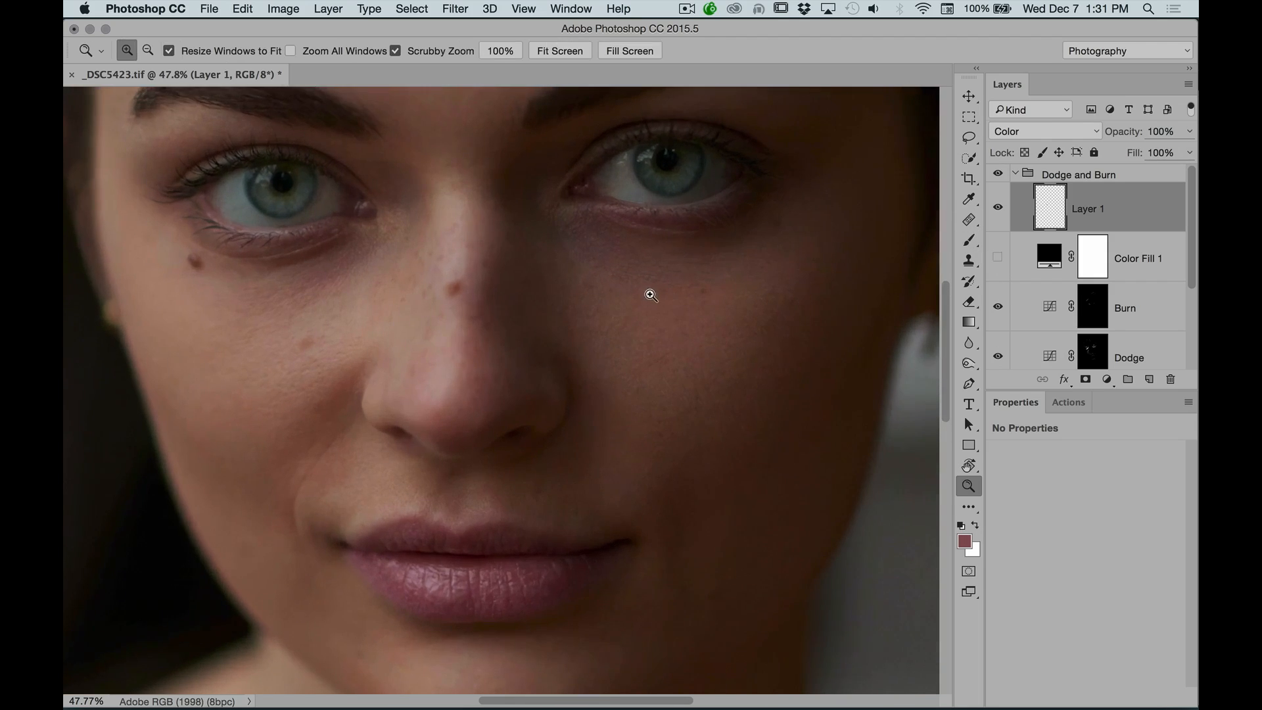
key(b)
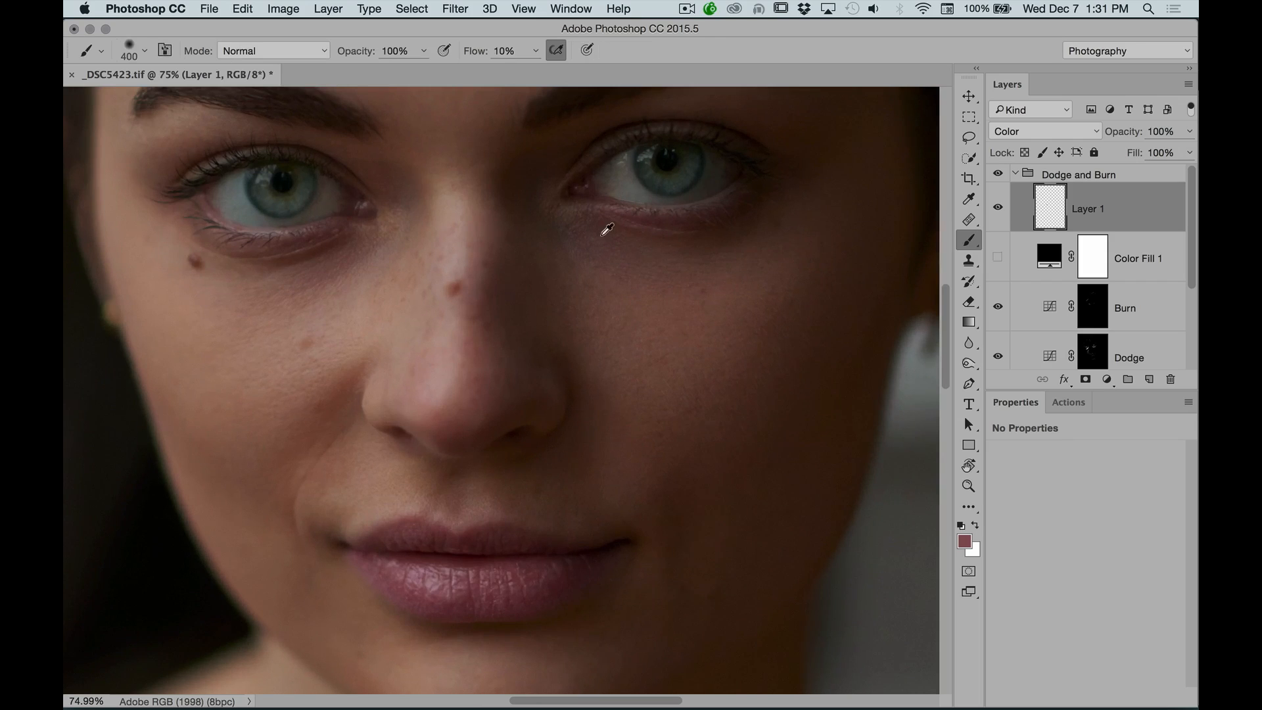
drag(647, 305, 649, 305)
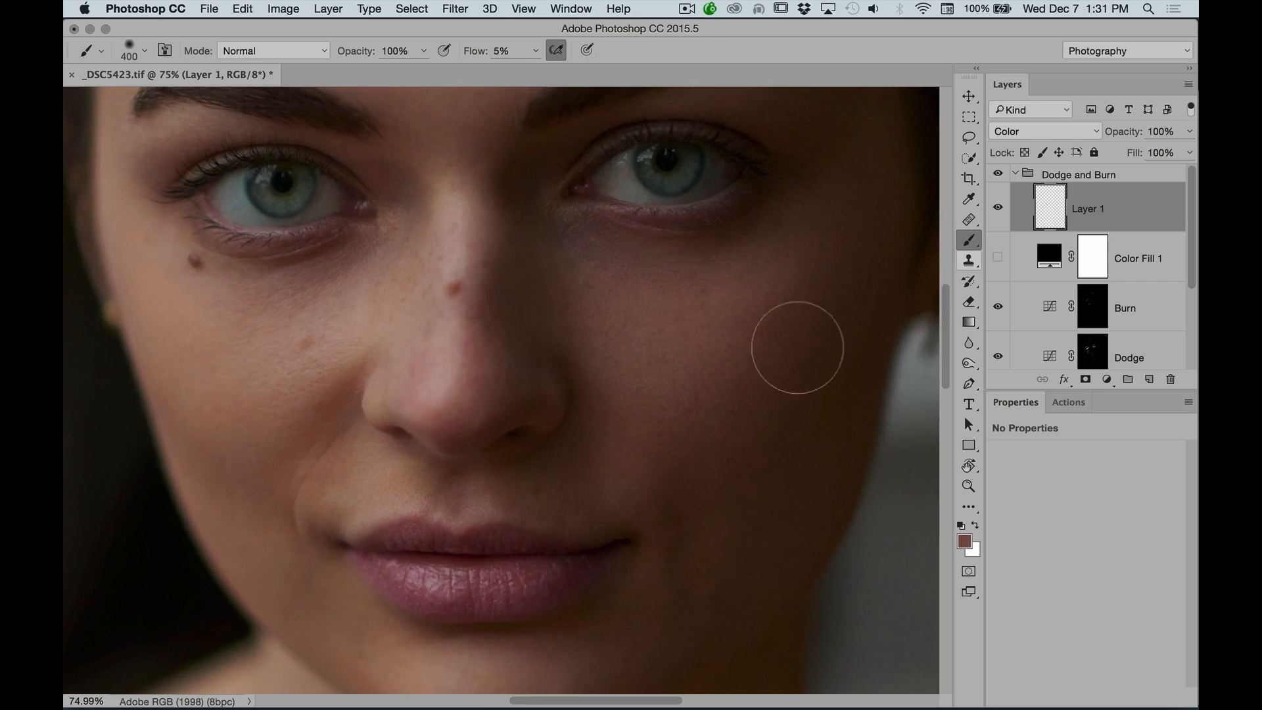
alt+click(651, 307)
key(bracketleft)
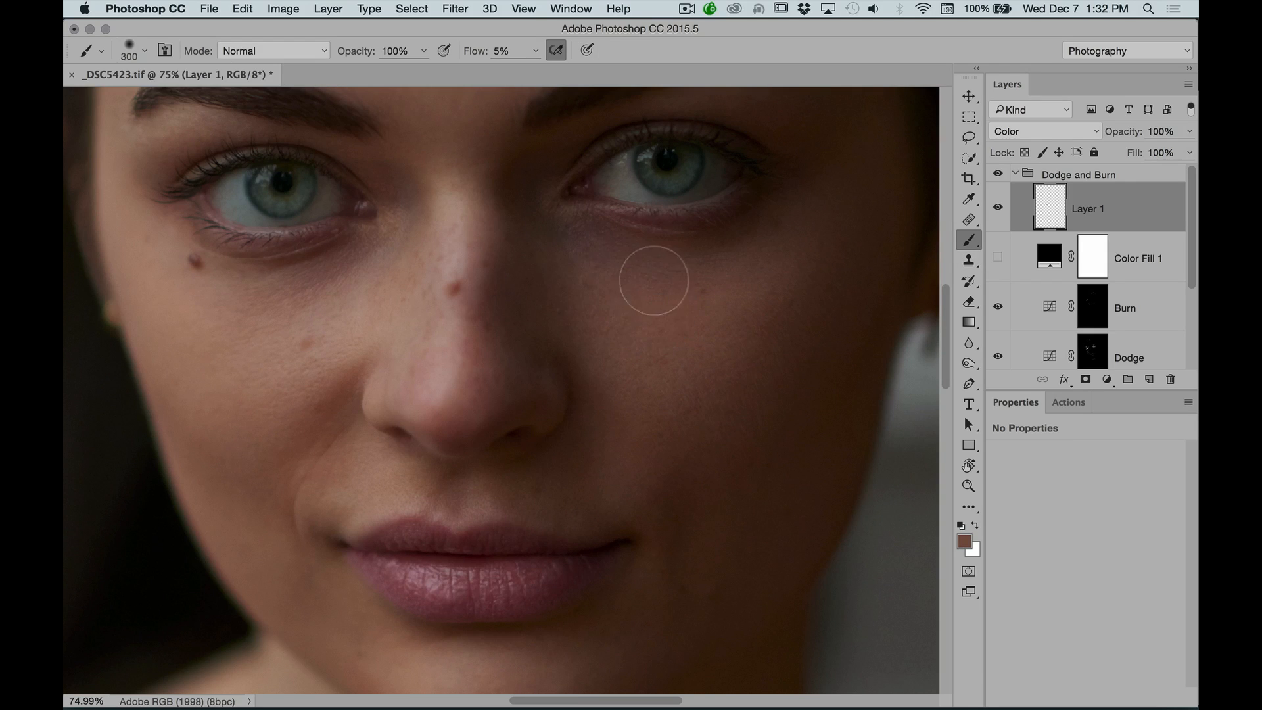
mouse_move(620, 296)
mouse_down()
mouse_move(712, 307)
mouse_move(818, 345)
mouse_up()
Resample lighter and darker facial skin tones to even out the colour of the shadowed cheek at 5% flow
key(z)
drag(719, 286, 659, 320)
alt+click(641, 305)
key(bracketright)
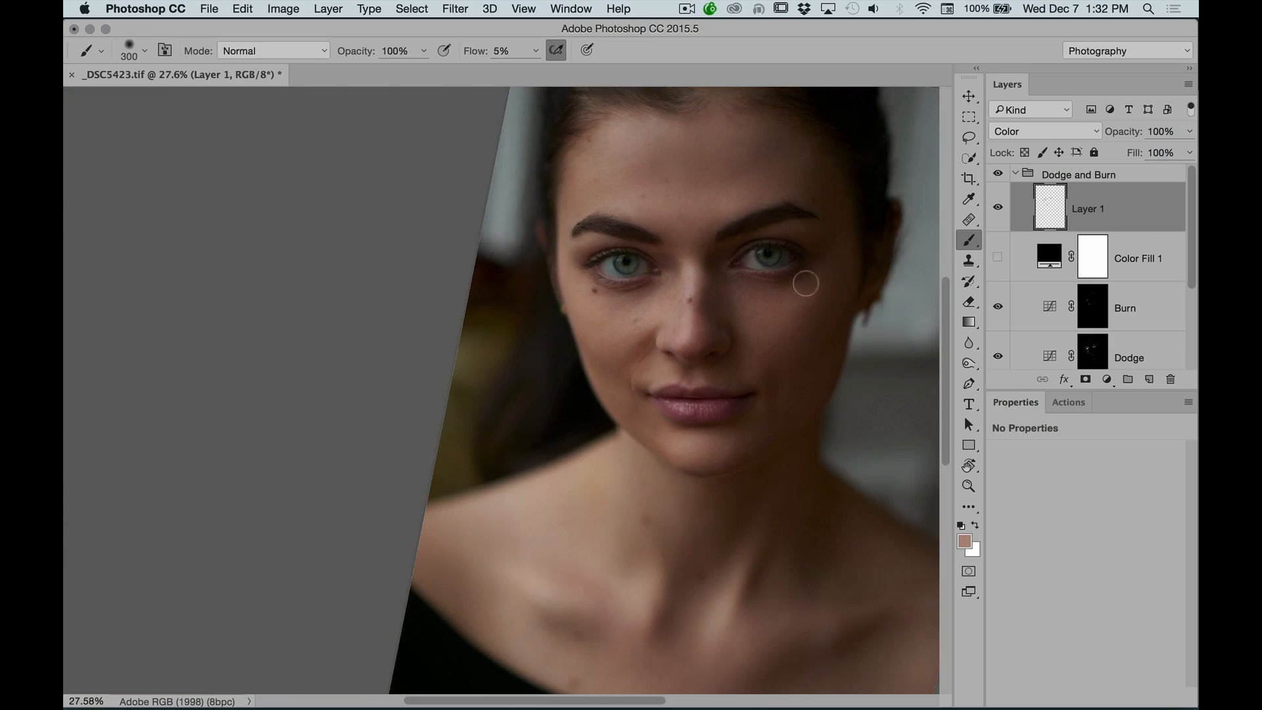
key(z)
drag(771, 299, 794, 287)
alt+click(750, 313)
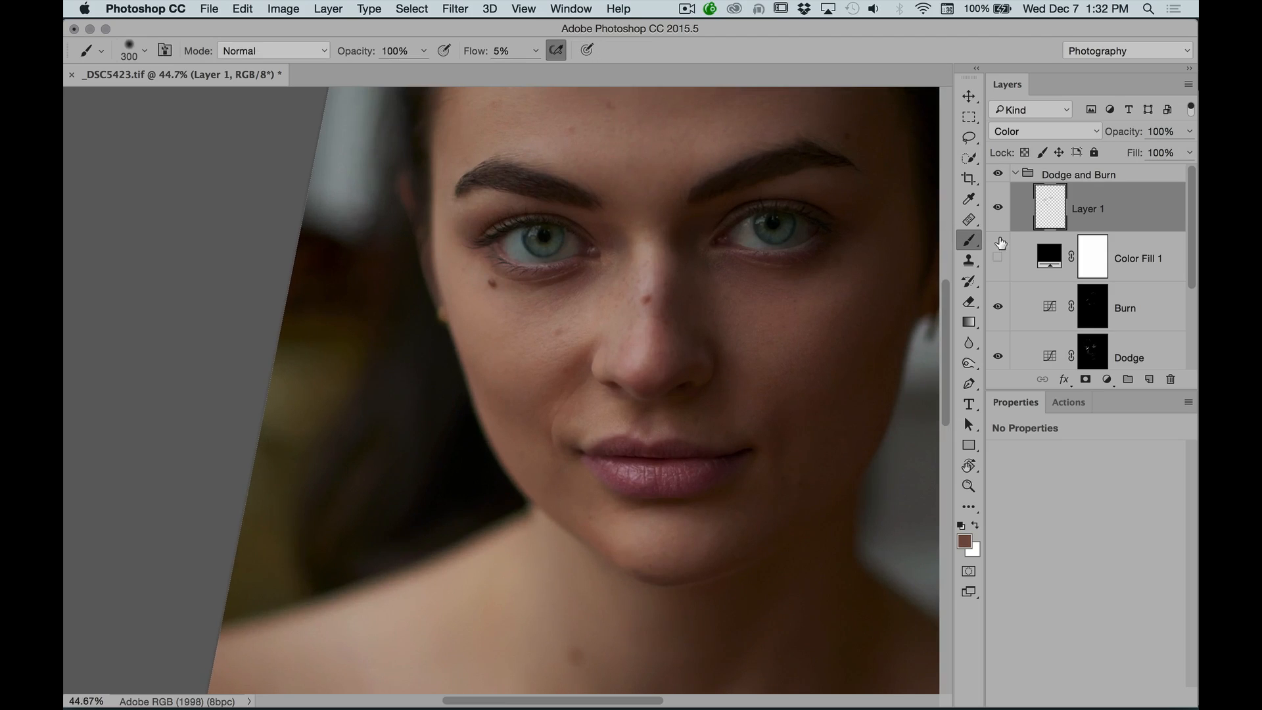
Compare the face with the Color-mode Layer 1 hidden and shown
click(997, 208)
click(997, 208)
click(998, 208)
key(z)
drag(831, 308, 783, 338)
Straighten the canvas rotation to 0° and save the file
key(r)
drag(833, 257, 808, 221)
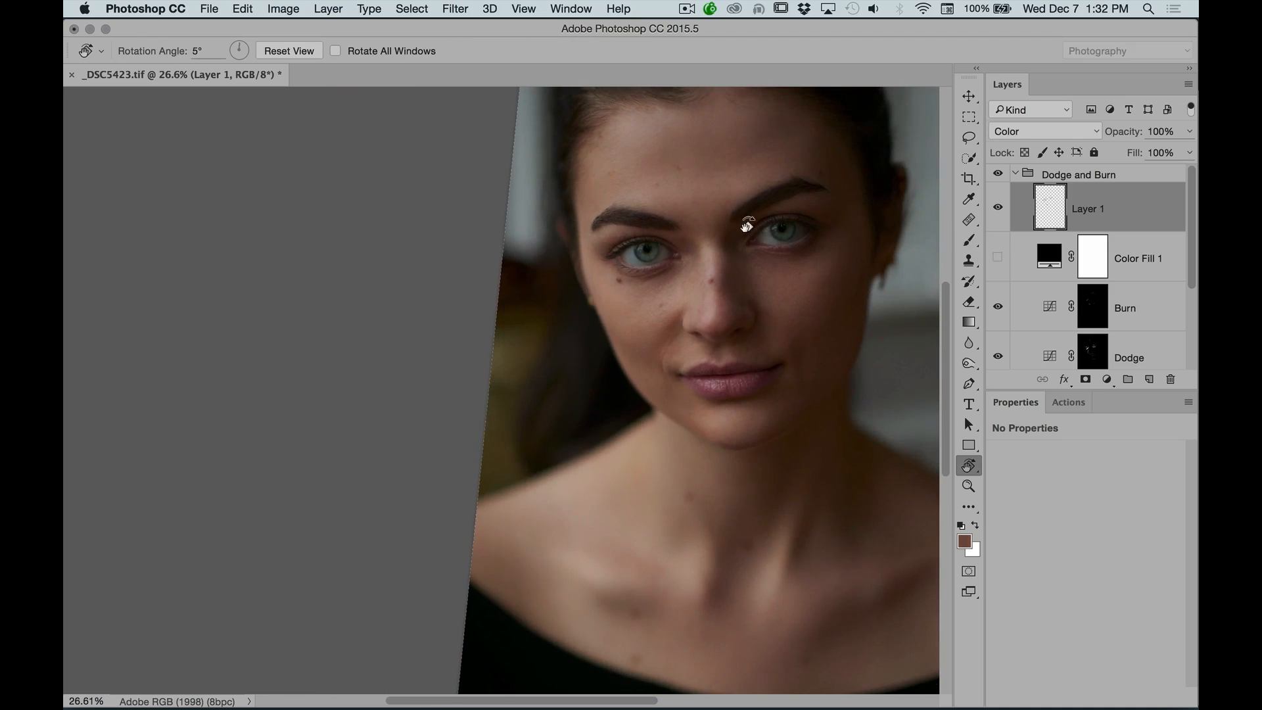
key(space)
drag(744, 302, 681, 235)
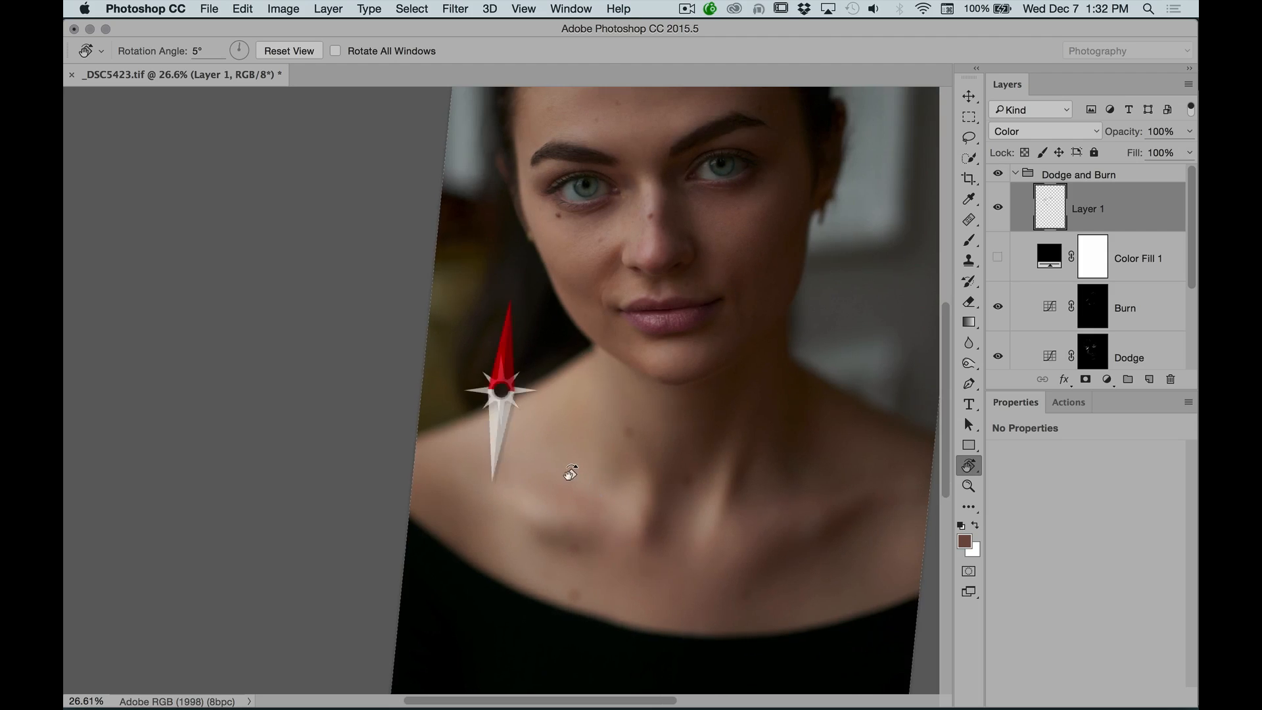
key(Escape)
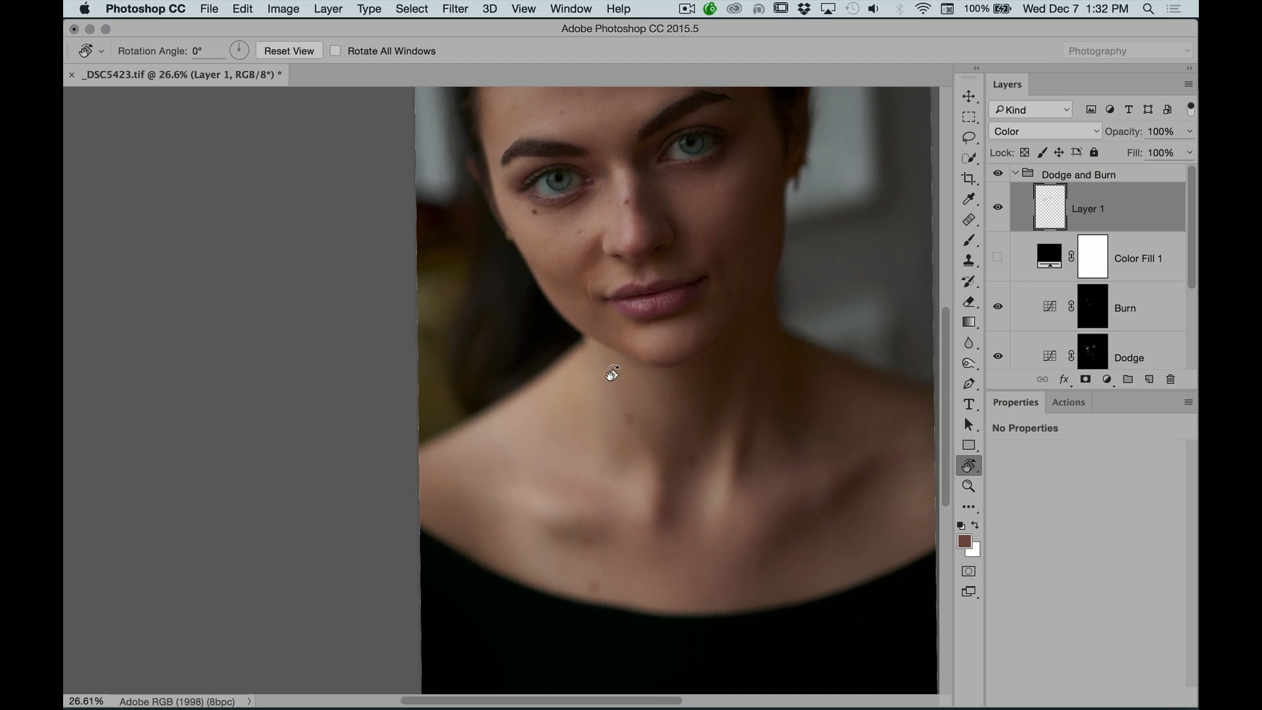
key(ctrl+s)
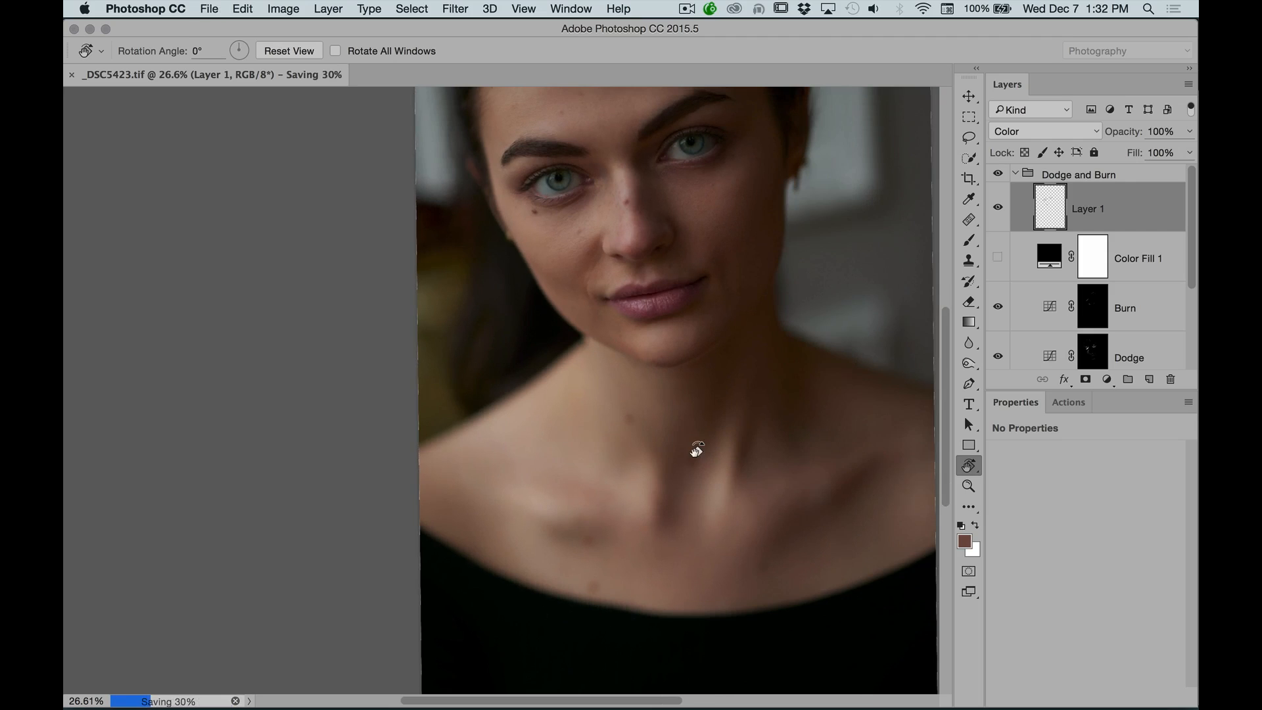
Sample the chest's skin tone and paint it over the collarbone area with a brush enlarged to 900 px at 5% flow
key(b)
drag(590, 490, 533, 480)
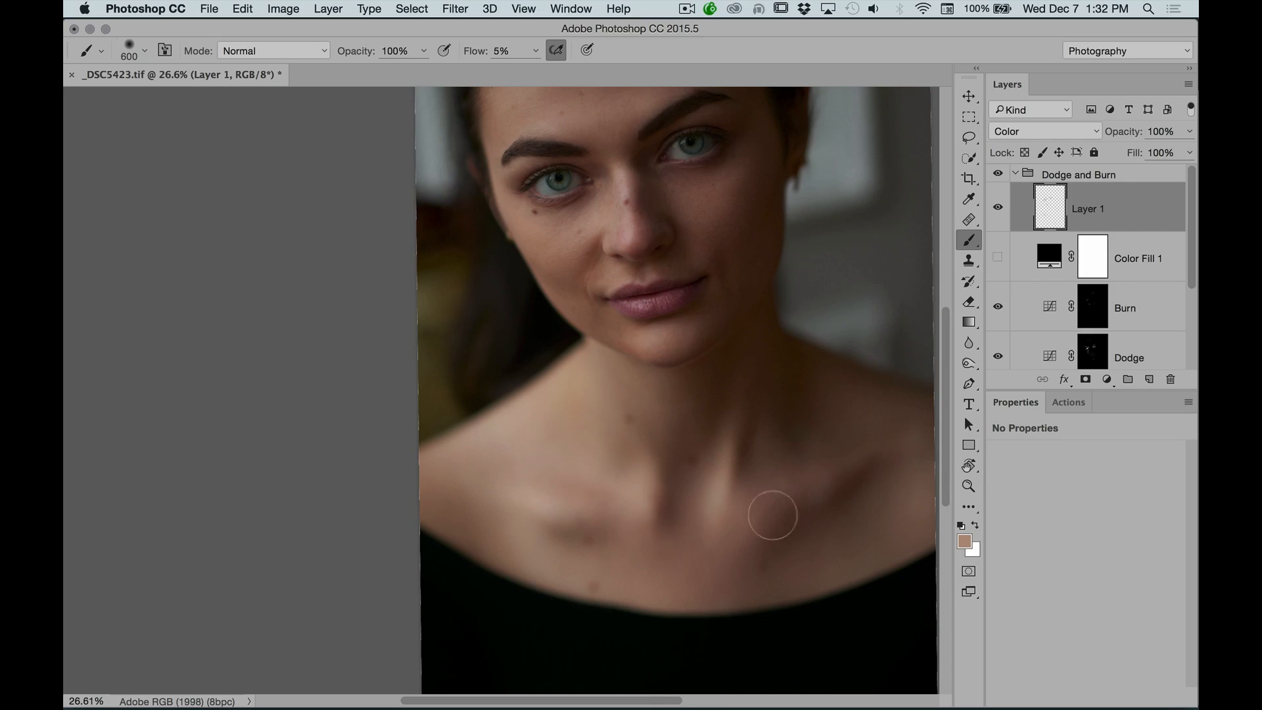
key(bracketright)
key(bracketright)
key(bracketright)
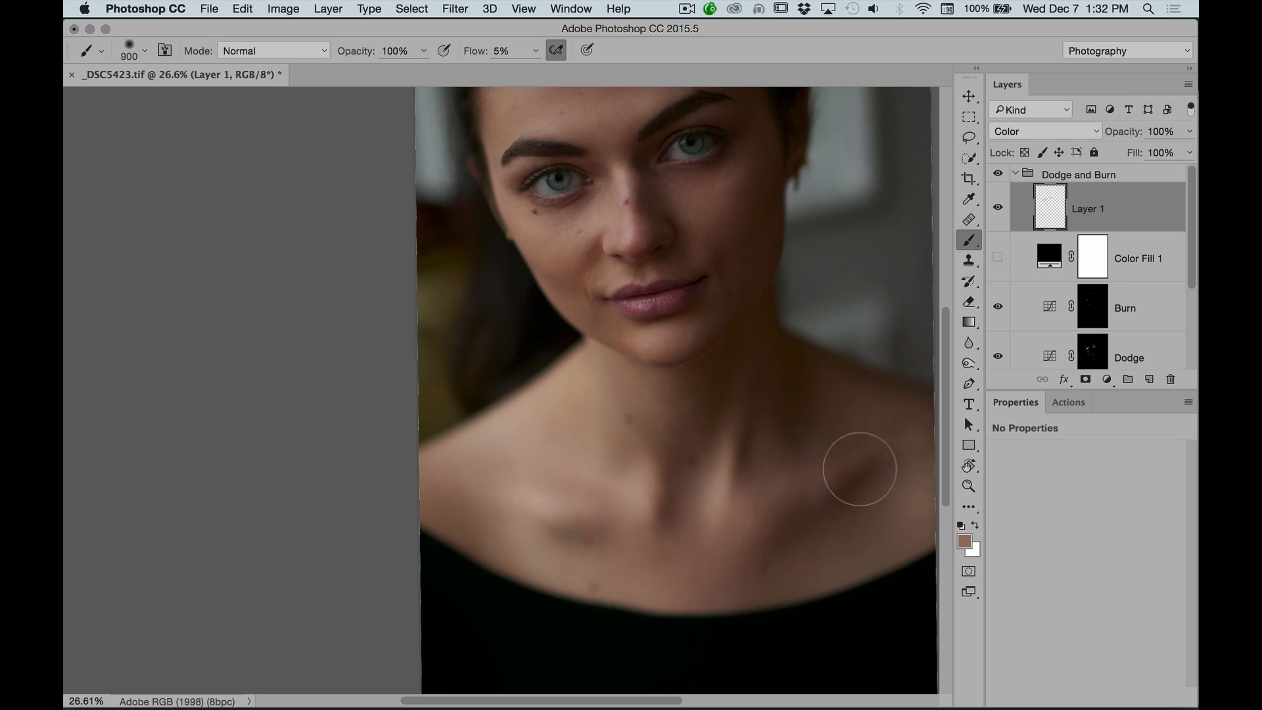
drag(874, 500, 756, 531)
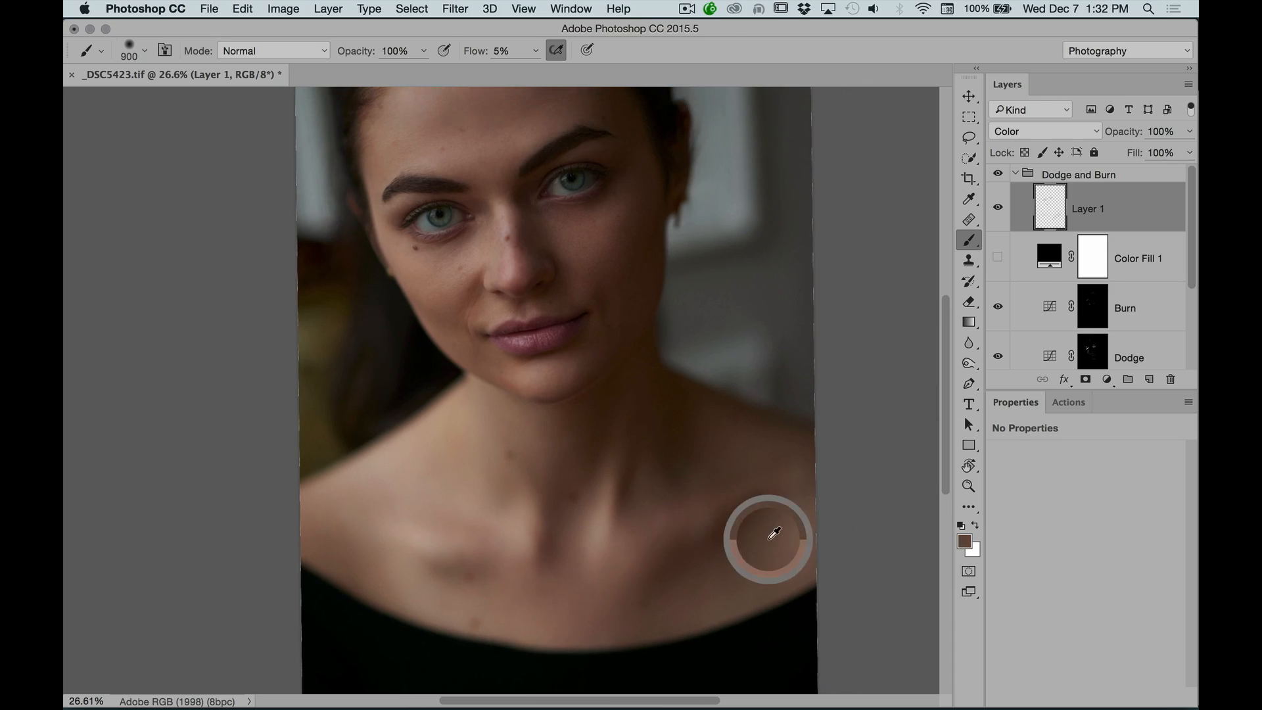
Resample a darker skin tone near the shoulder and reduce the brush to 300 px for touching up the chest
key(bracketleft)
key(bracketleft)
key(bracketleft)
key(bracketleft)
key(bracketleft)
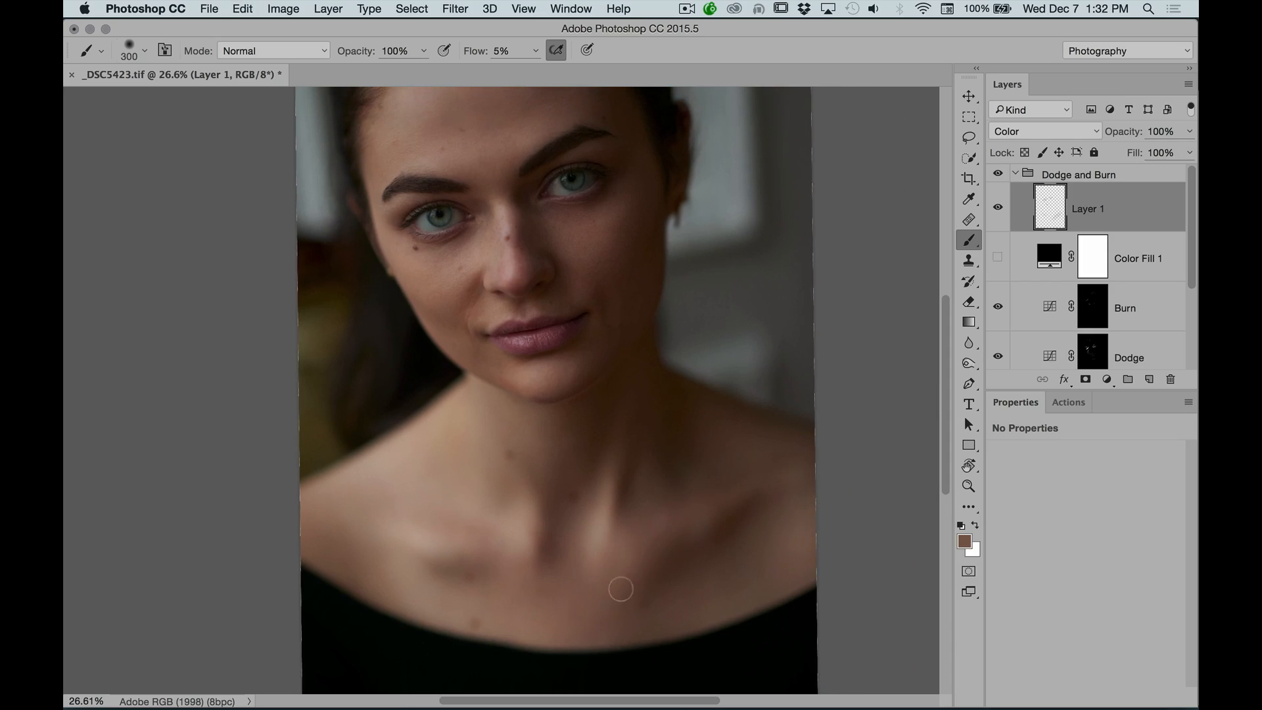
Paint the brown skin tone over the shadowed side of the face with a 500 px brush at 5% flow
drag(535, 316, 574, 346)
drag(570, 303, 603, 336)
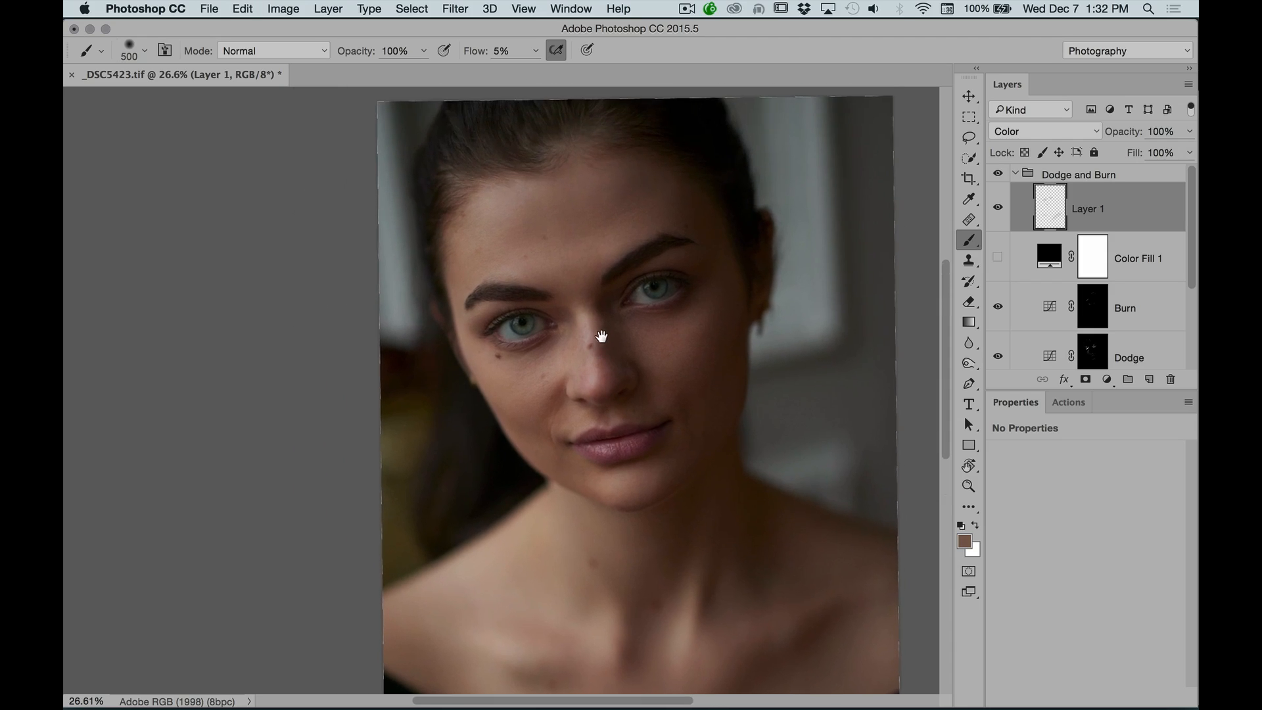
key(z)
alt+click(613, 334)
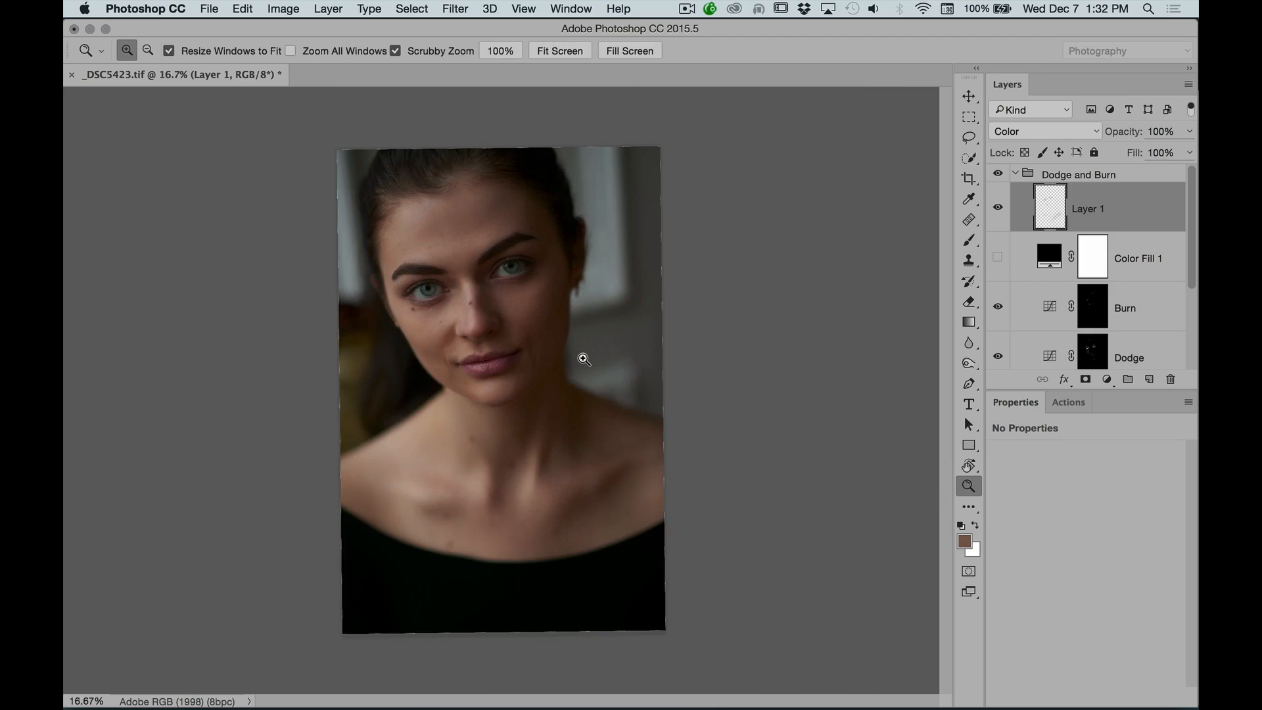
click(585, 360)
key(b)
drag(527, 346, 631, 382)
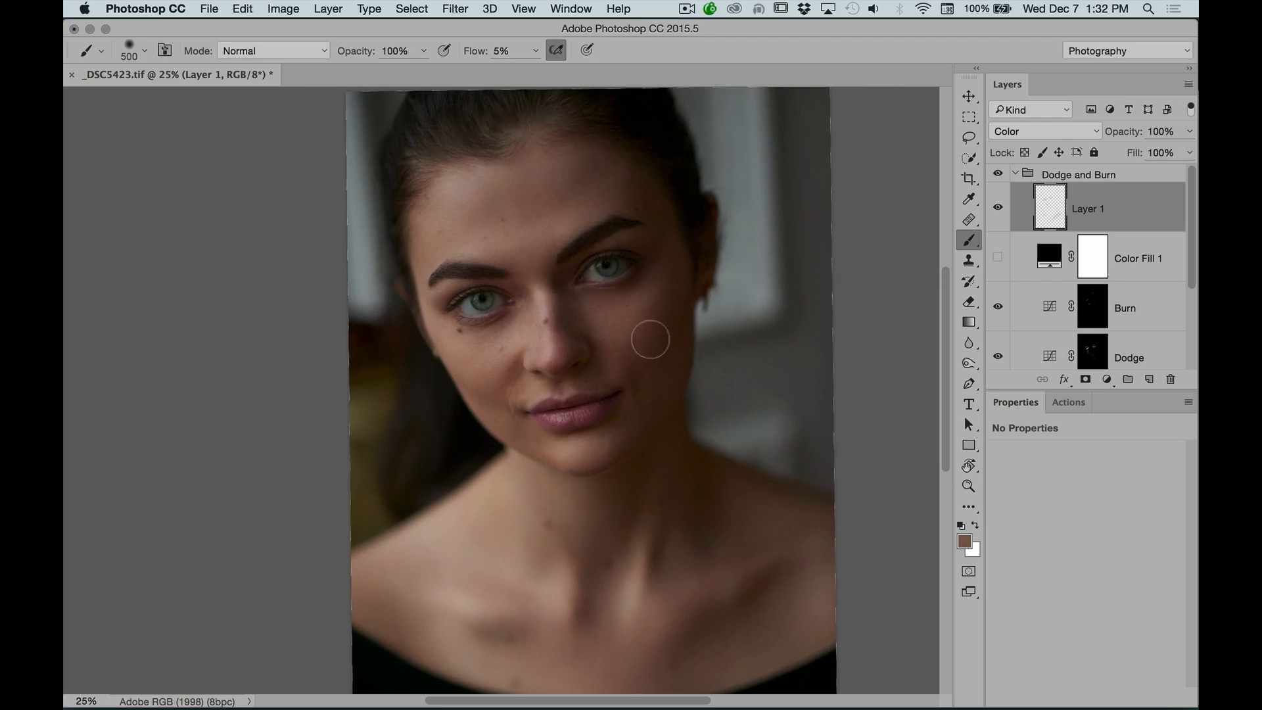